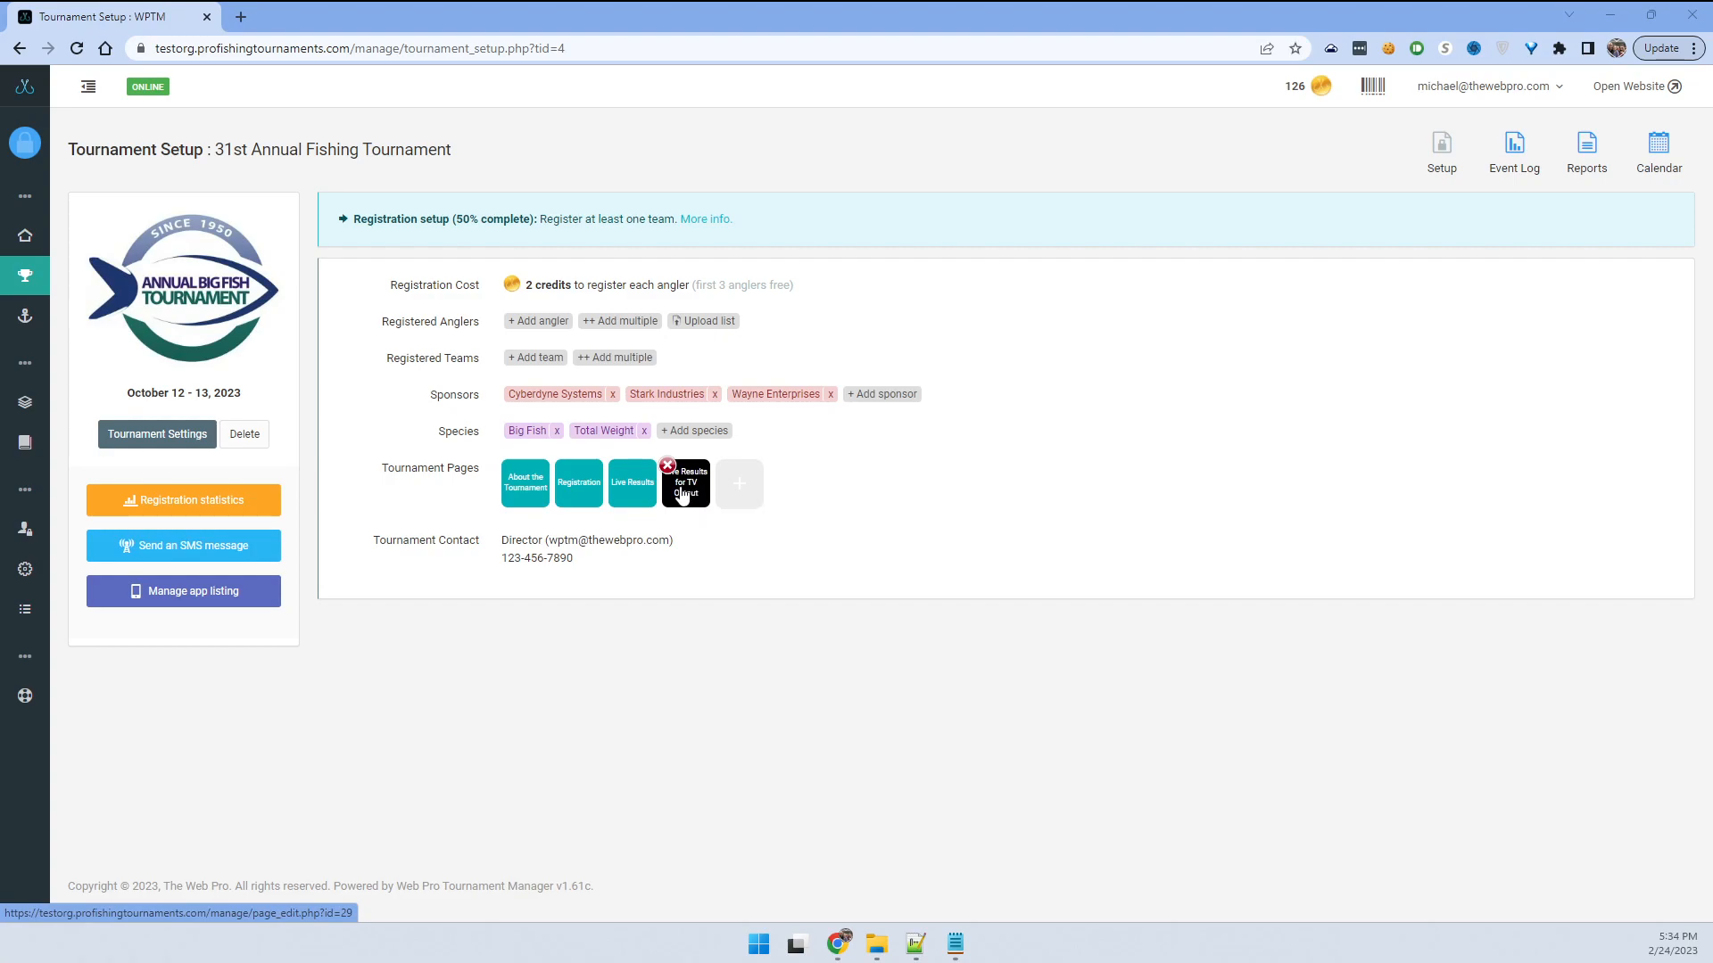
- Open the About the Tournament page for editing, checking the related Registration page's layout along the way
{"action": "left_click", "coordinate": [529, 492]}
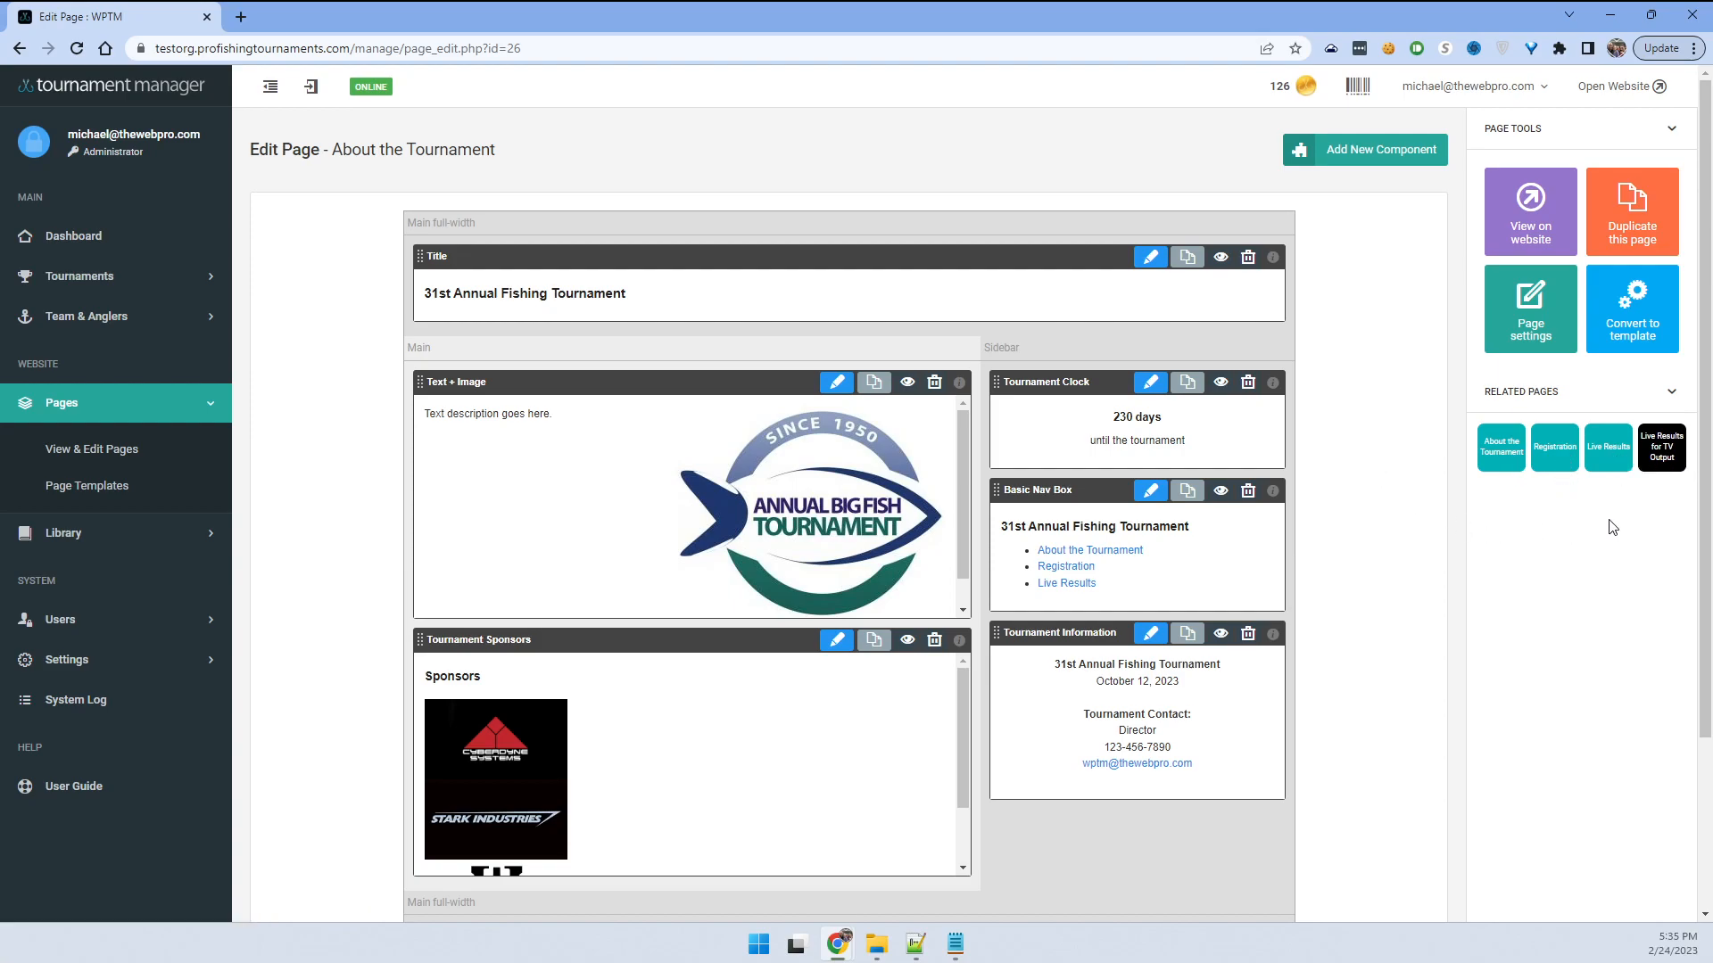
{"action": "left_click", "coordinate": [1555, 457]}
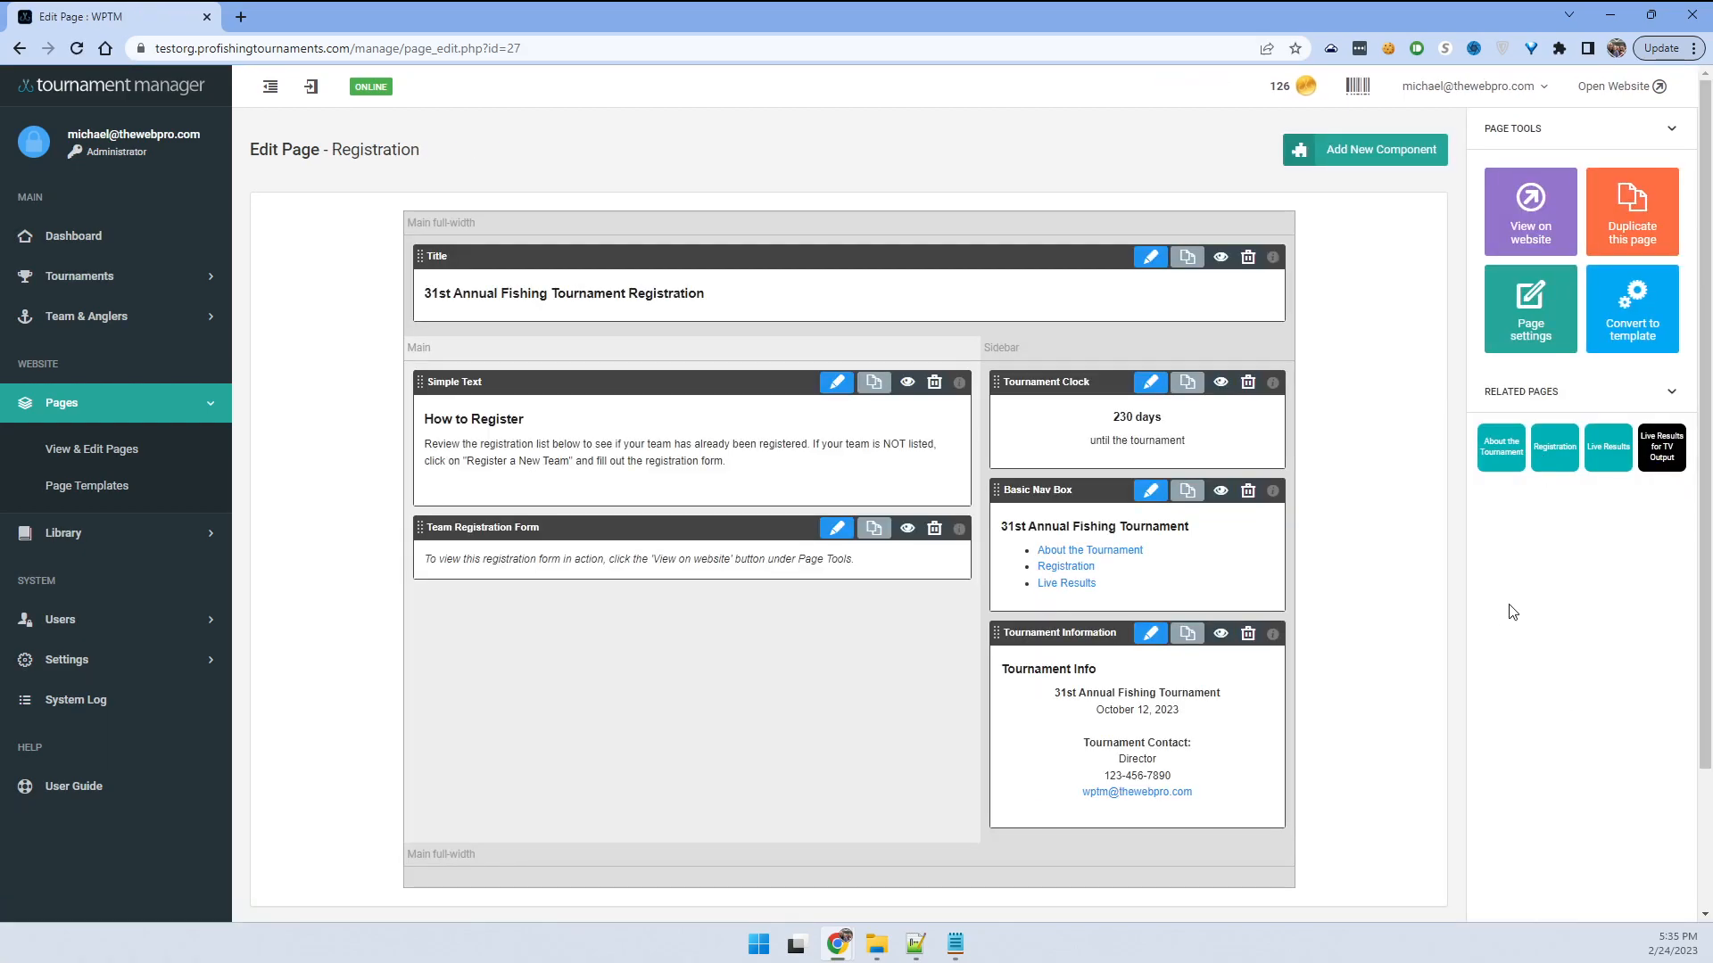
{"action": "left_click", "coordinate": [1502, 463]}
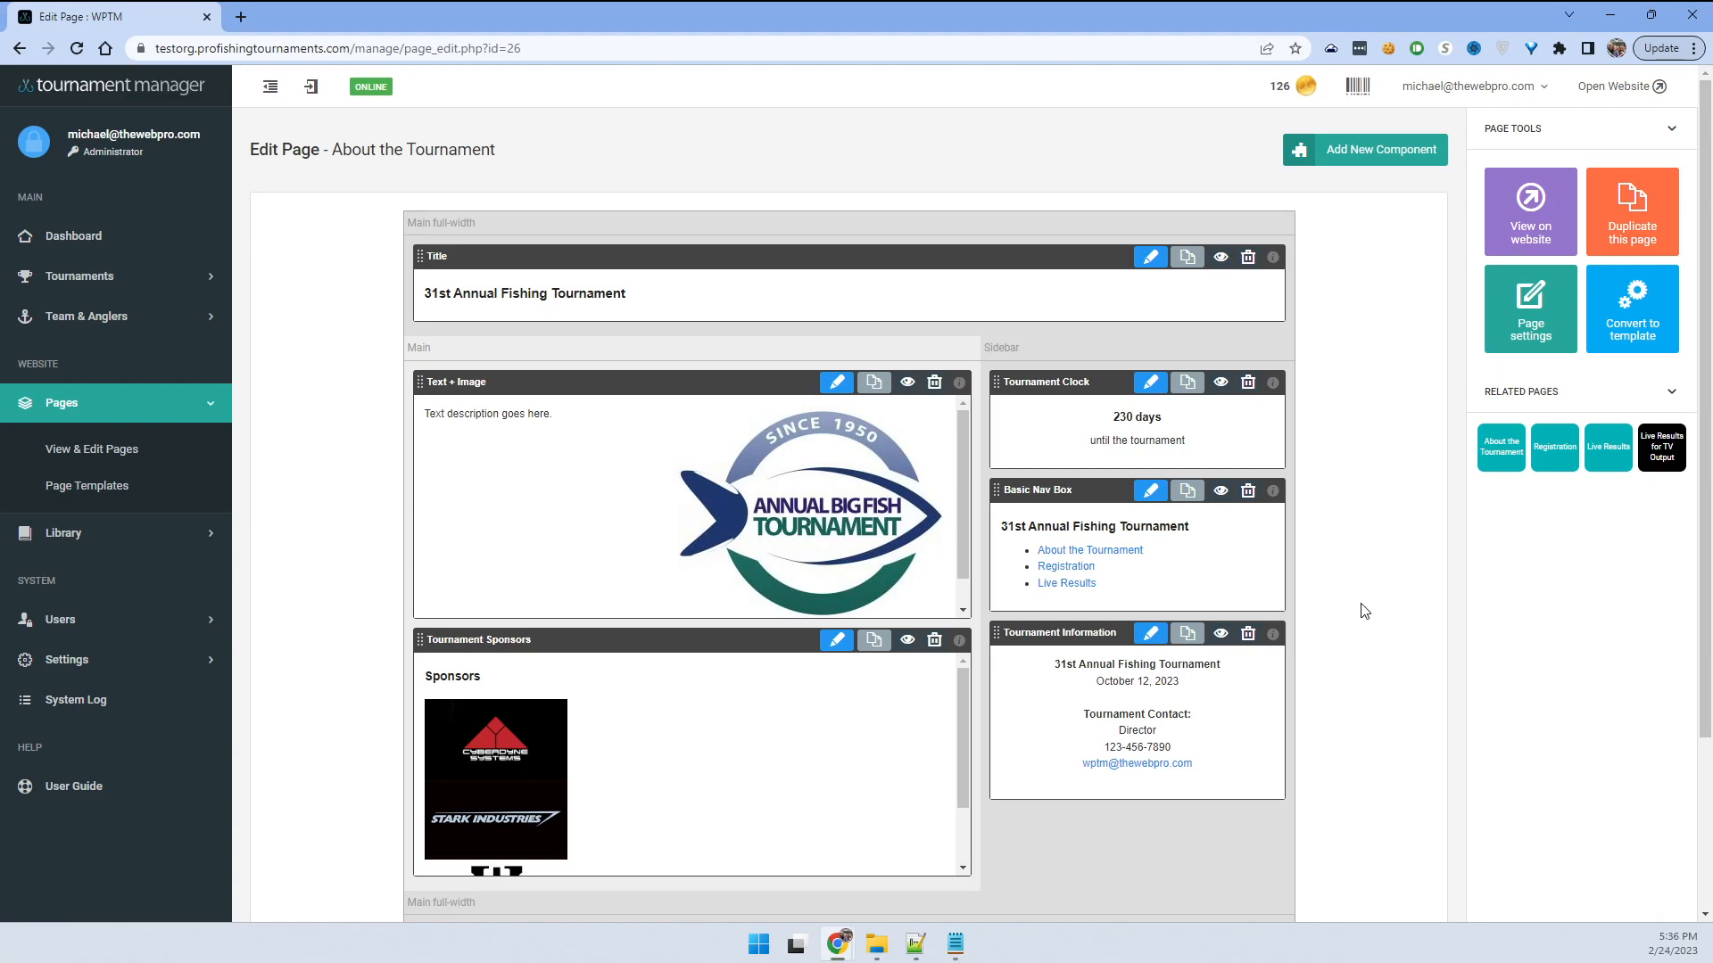
- Preview the About the Tournament page on the website and examine its title, description, countdown and navigation, closing the preview when done
{"action": "left_click", "coordinate": [1528, 212]}
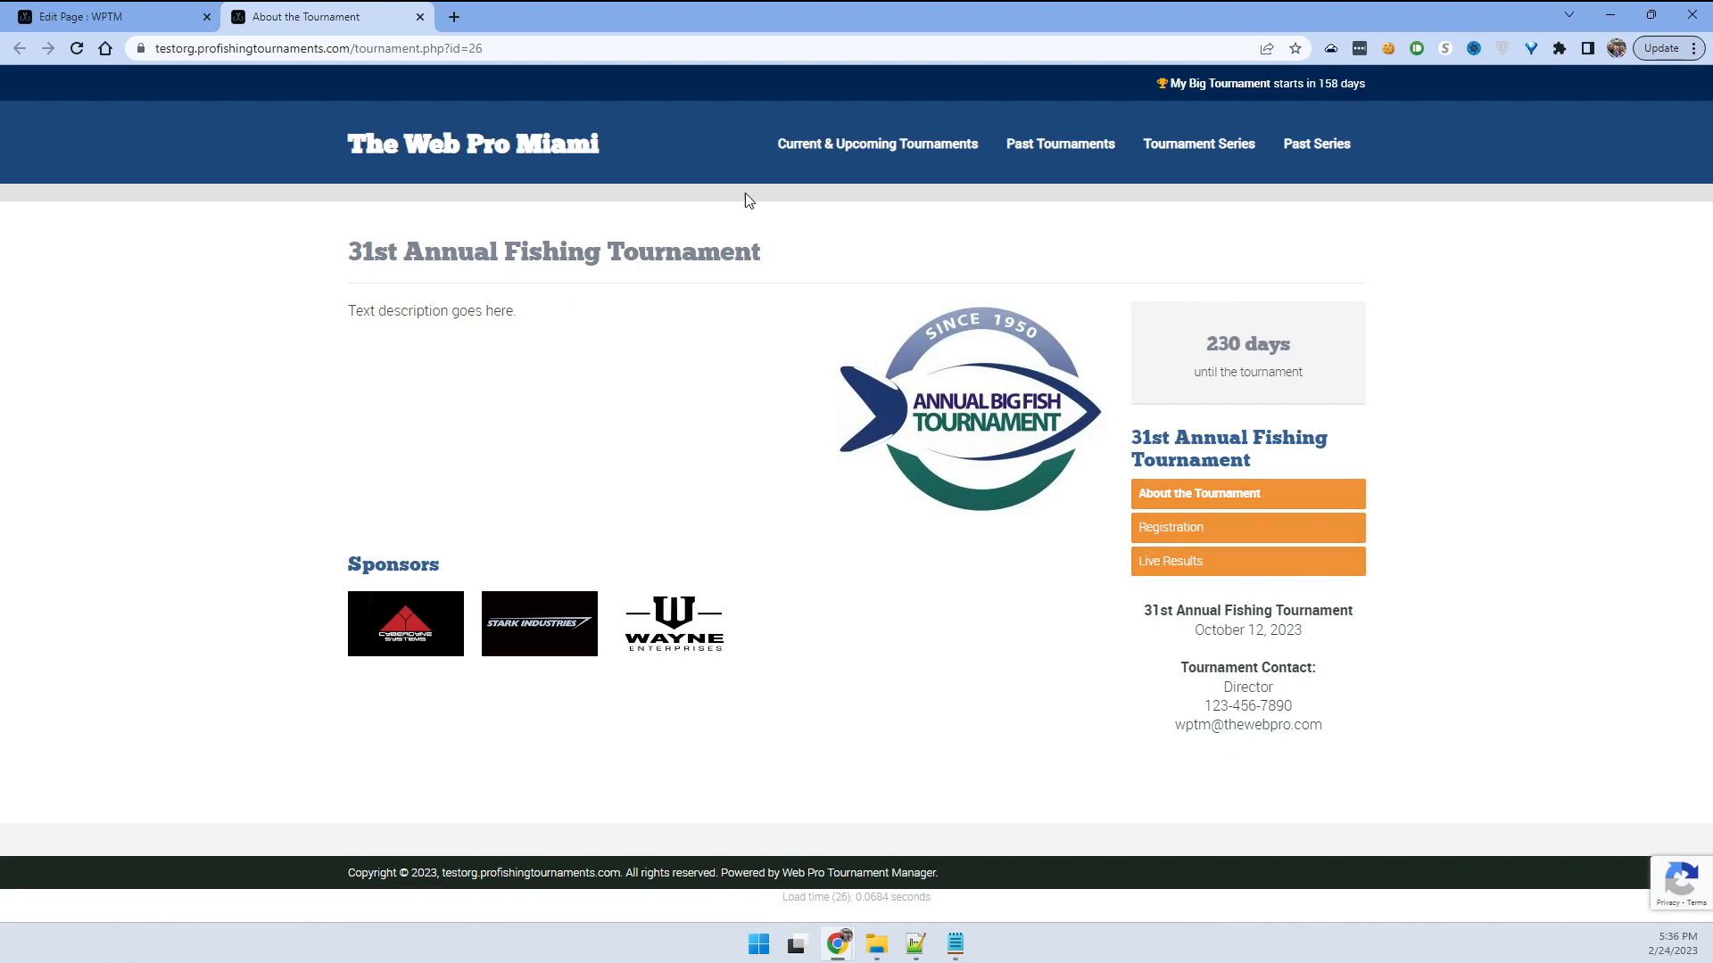
{"action": "left_click_drag", "start_coordinate": [425, 258], "coordinate": [669, 260]}
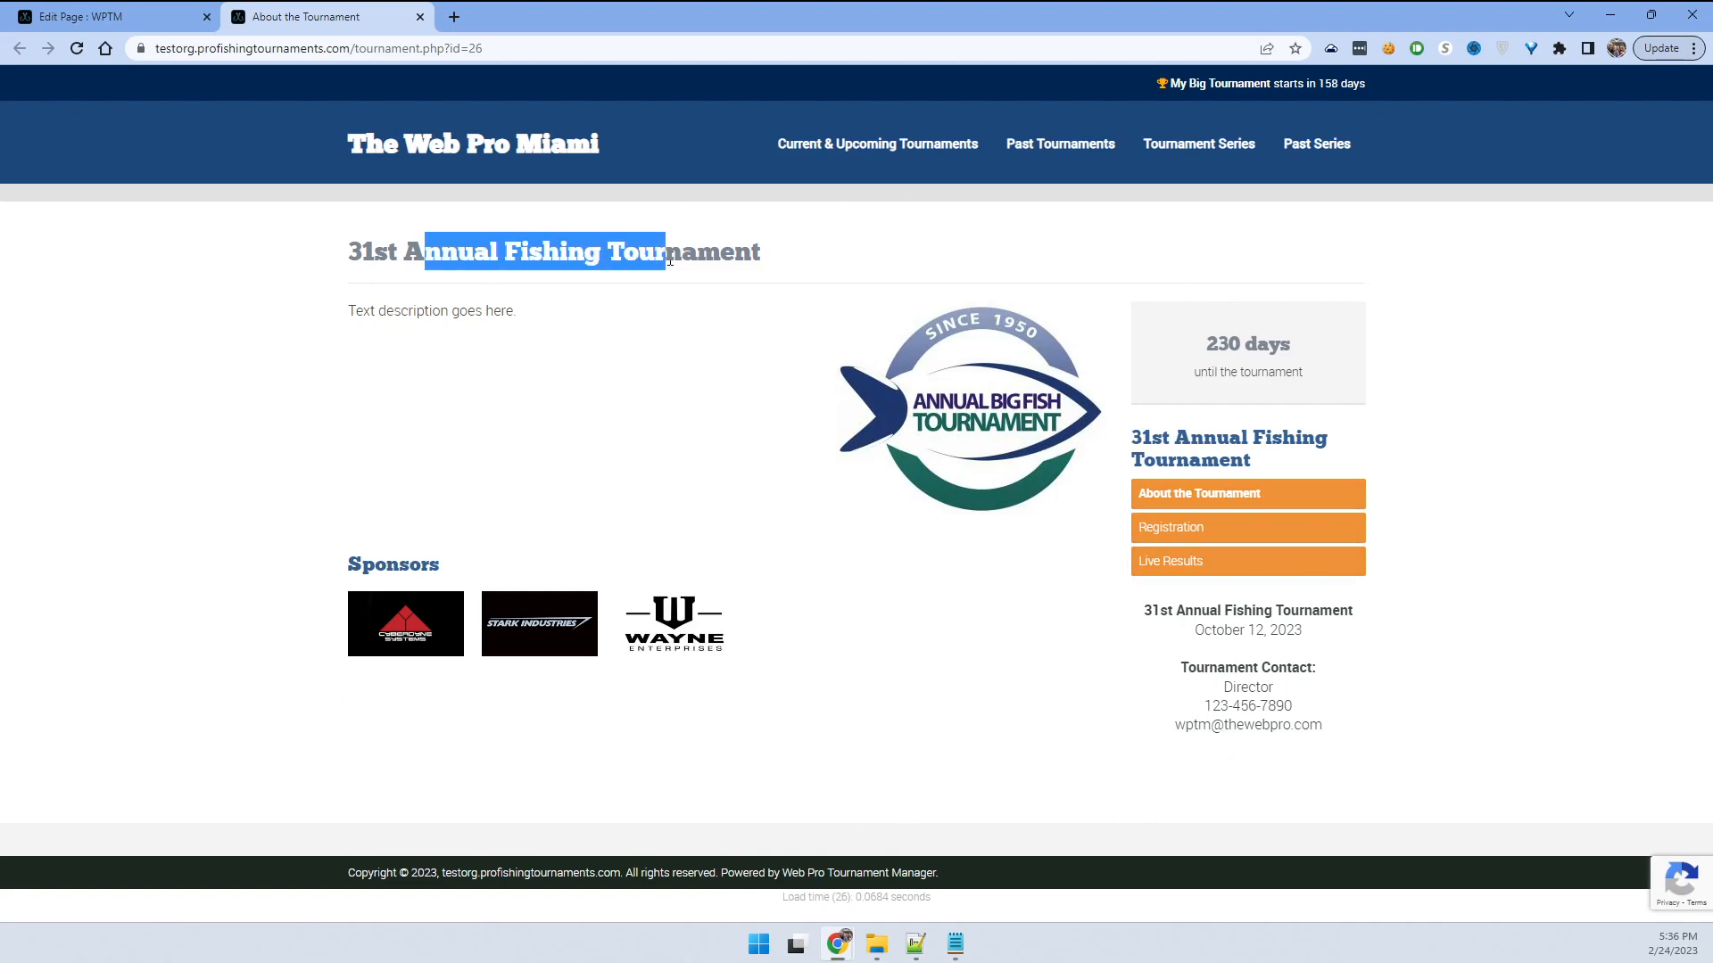
{"action": "left_click_drag", "start_coordinate": [408, 312], "coordinate": [482, 313]}
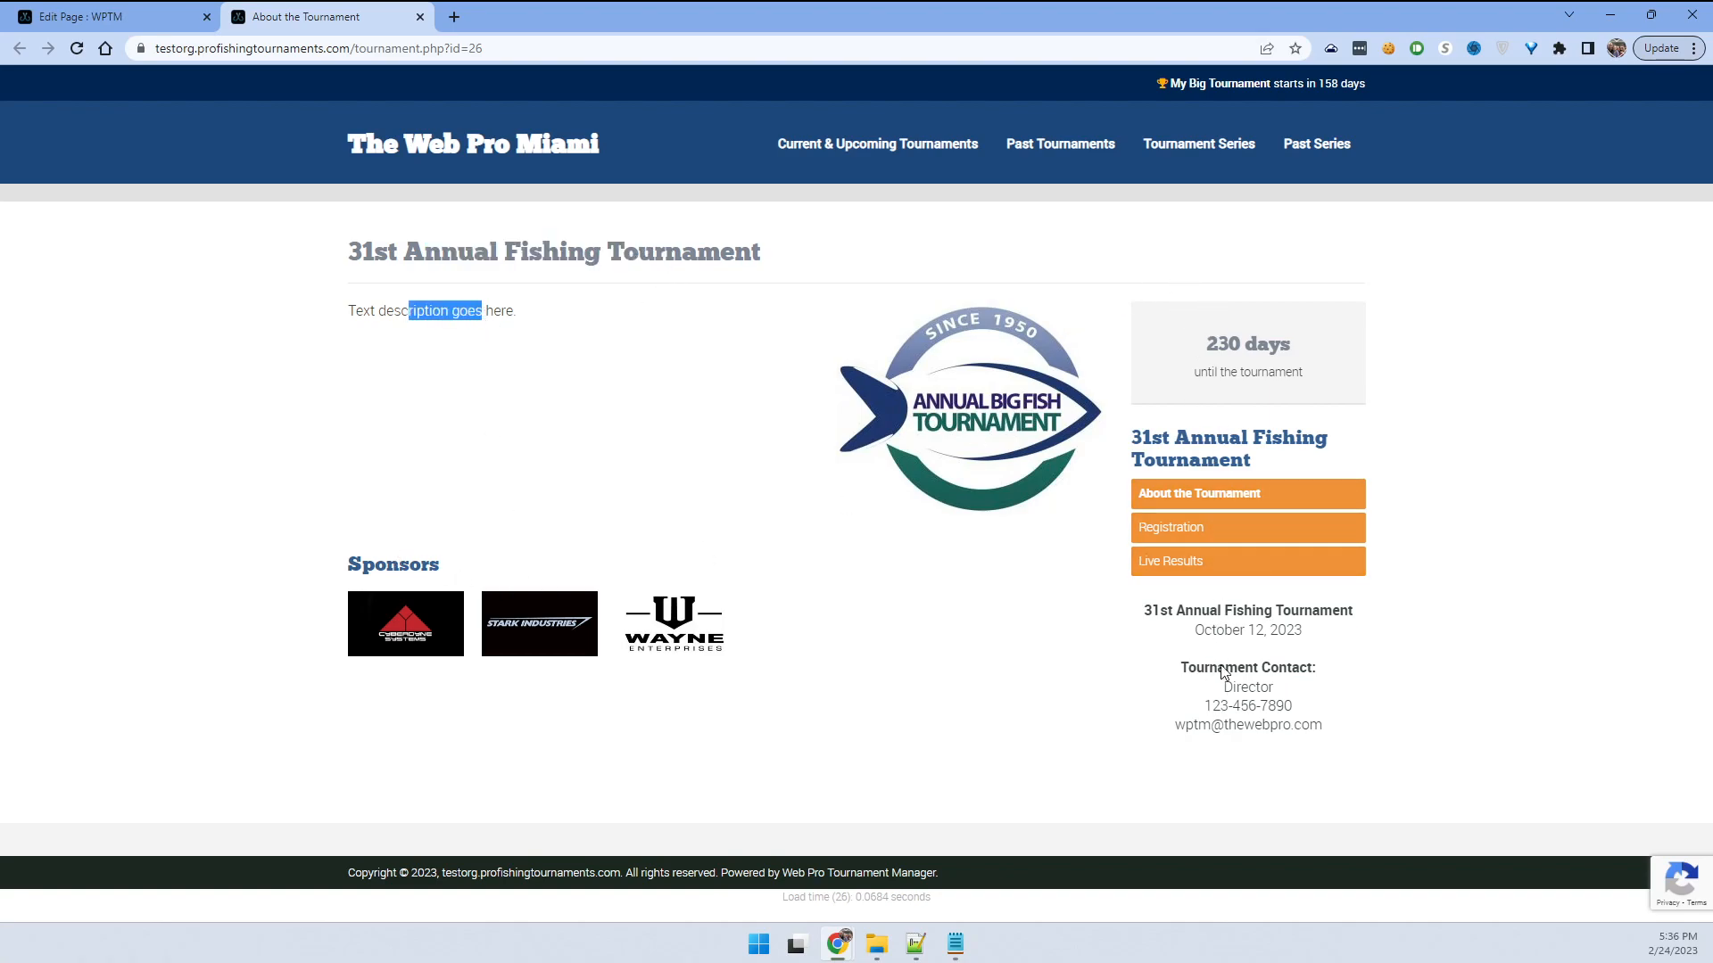
{"action": "left_click", "coordinate": [1356, 368]}
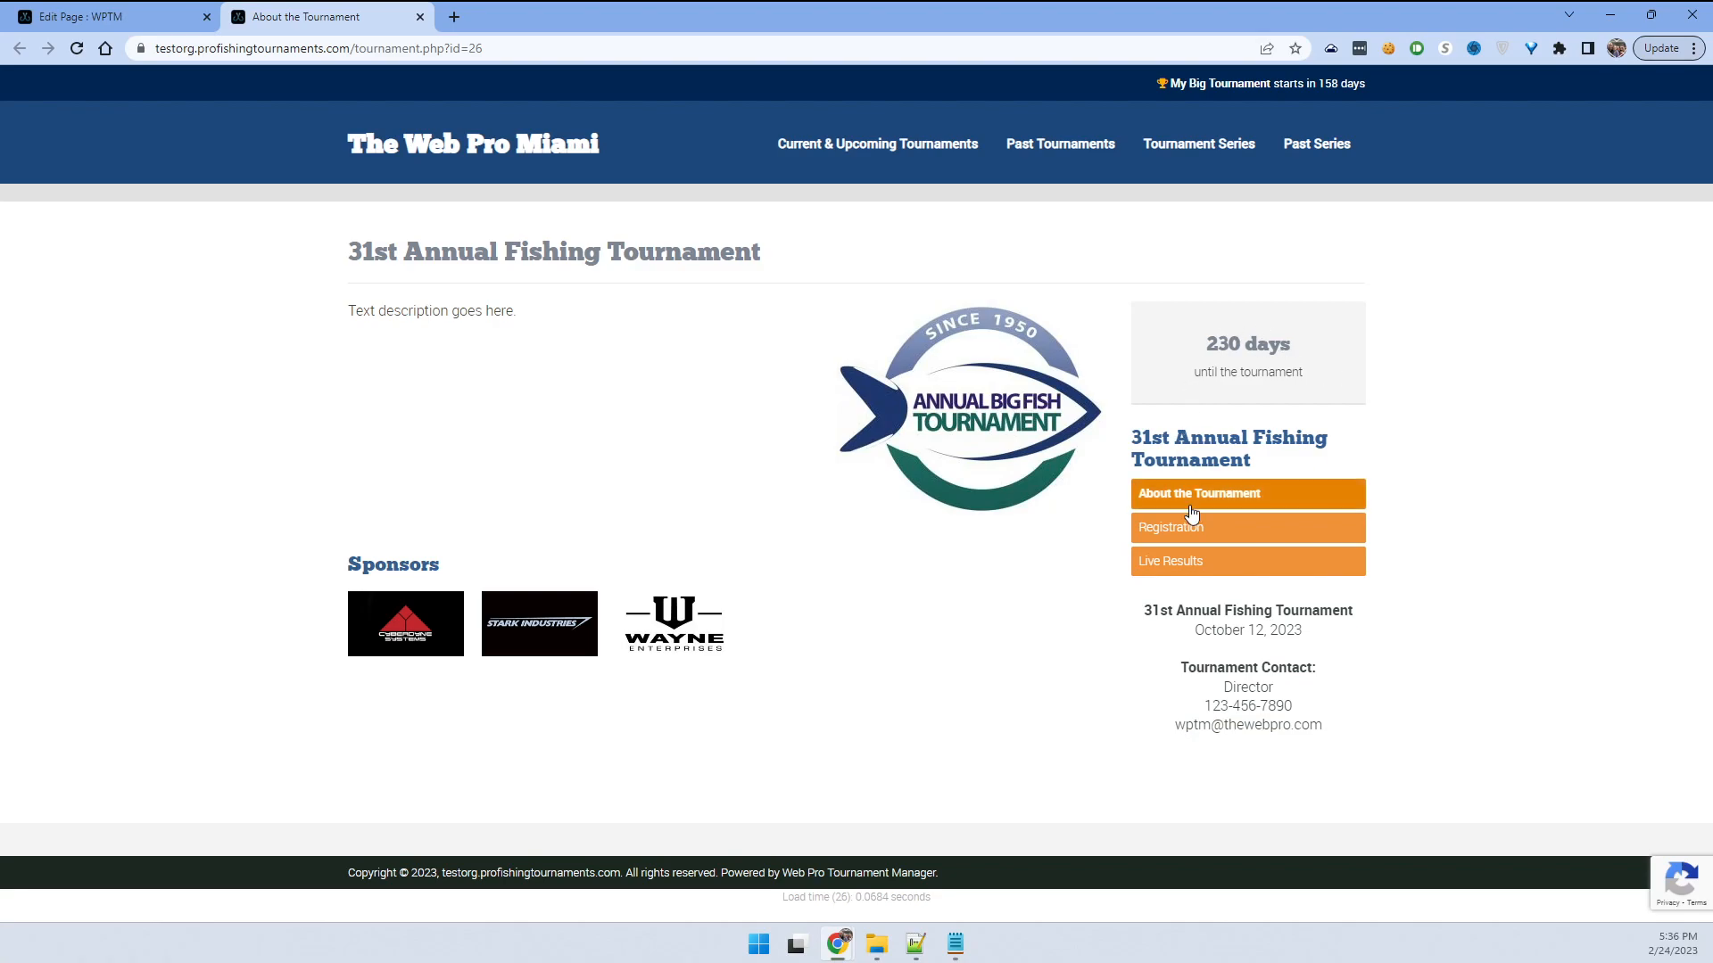
{"action": "left_click", "coordinate": [420, 17]}
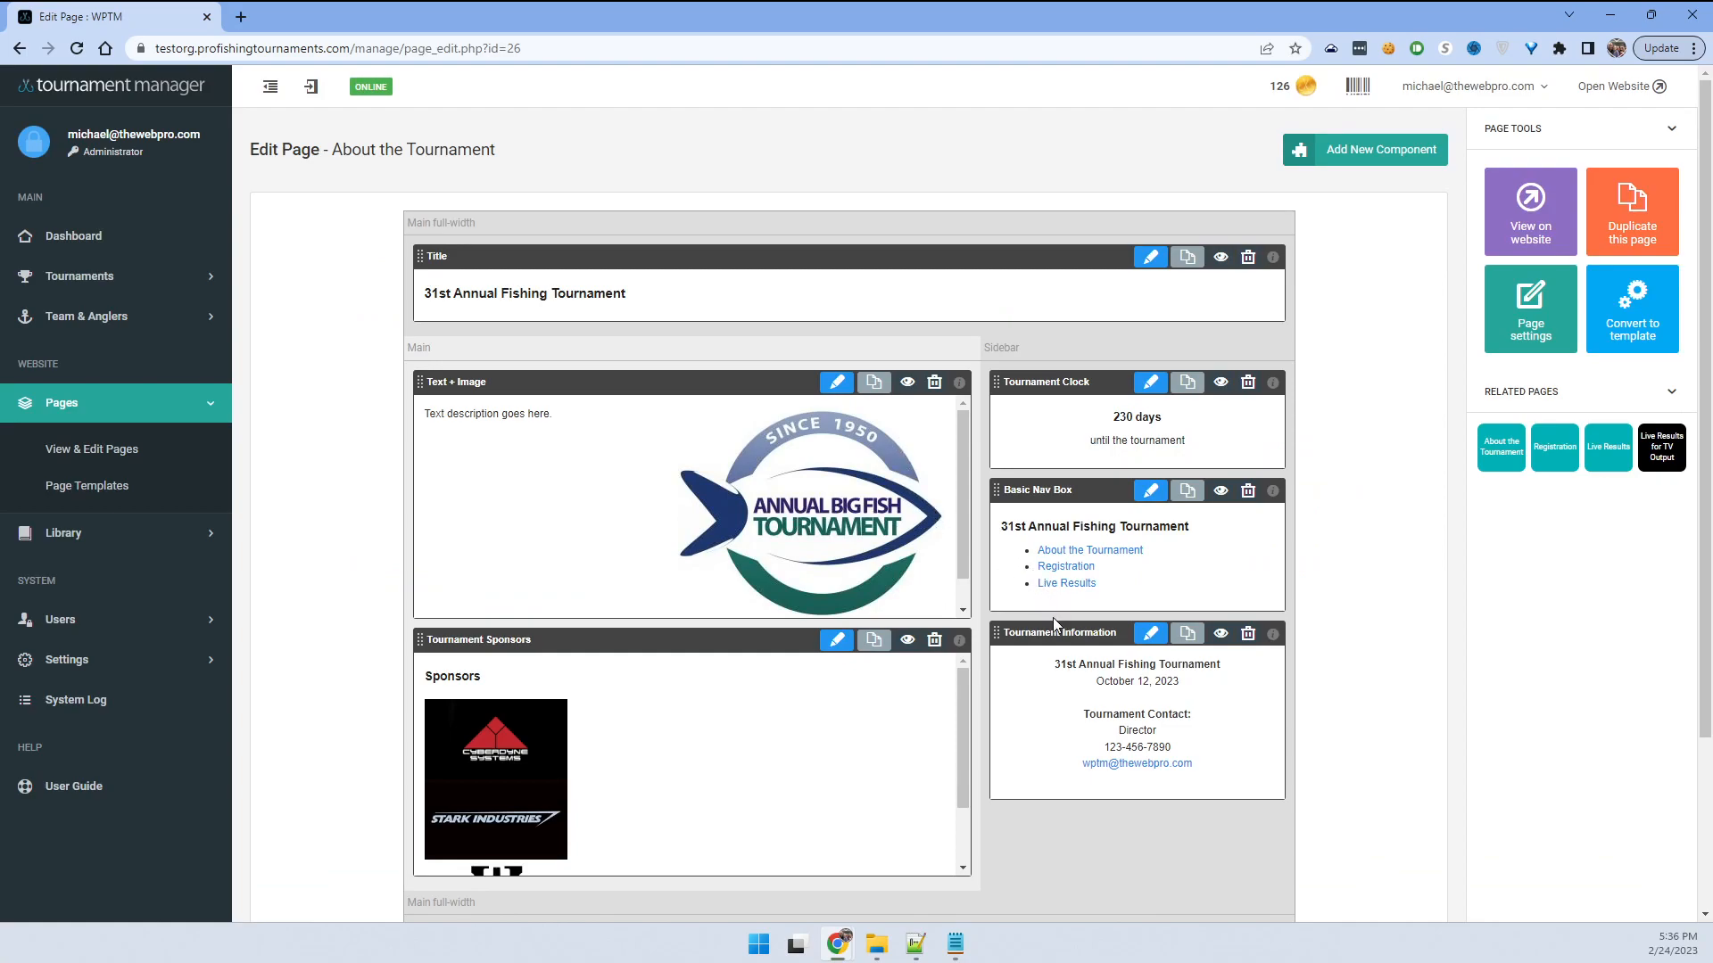
- Try Tournament Sponsors at the top of the Sidebar and Basic Nav Box below Text + Image, and preview that layout on the website
{"action": "left_click_drag", "start_coordinate": [428, 639], "coordinate": [1041, 389]}
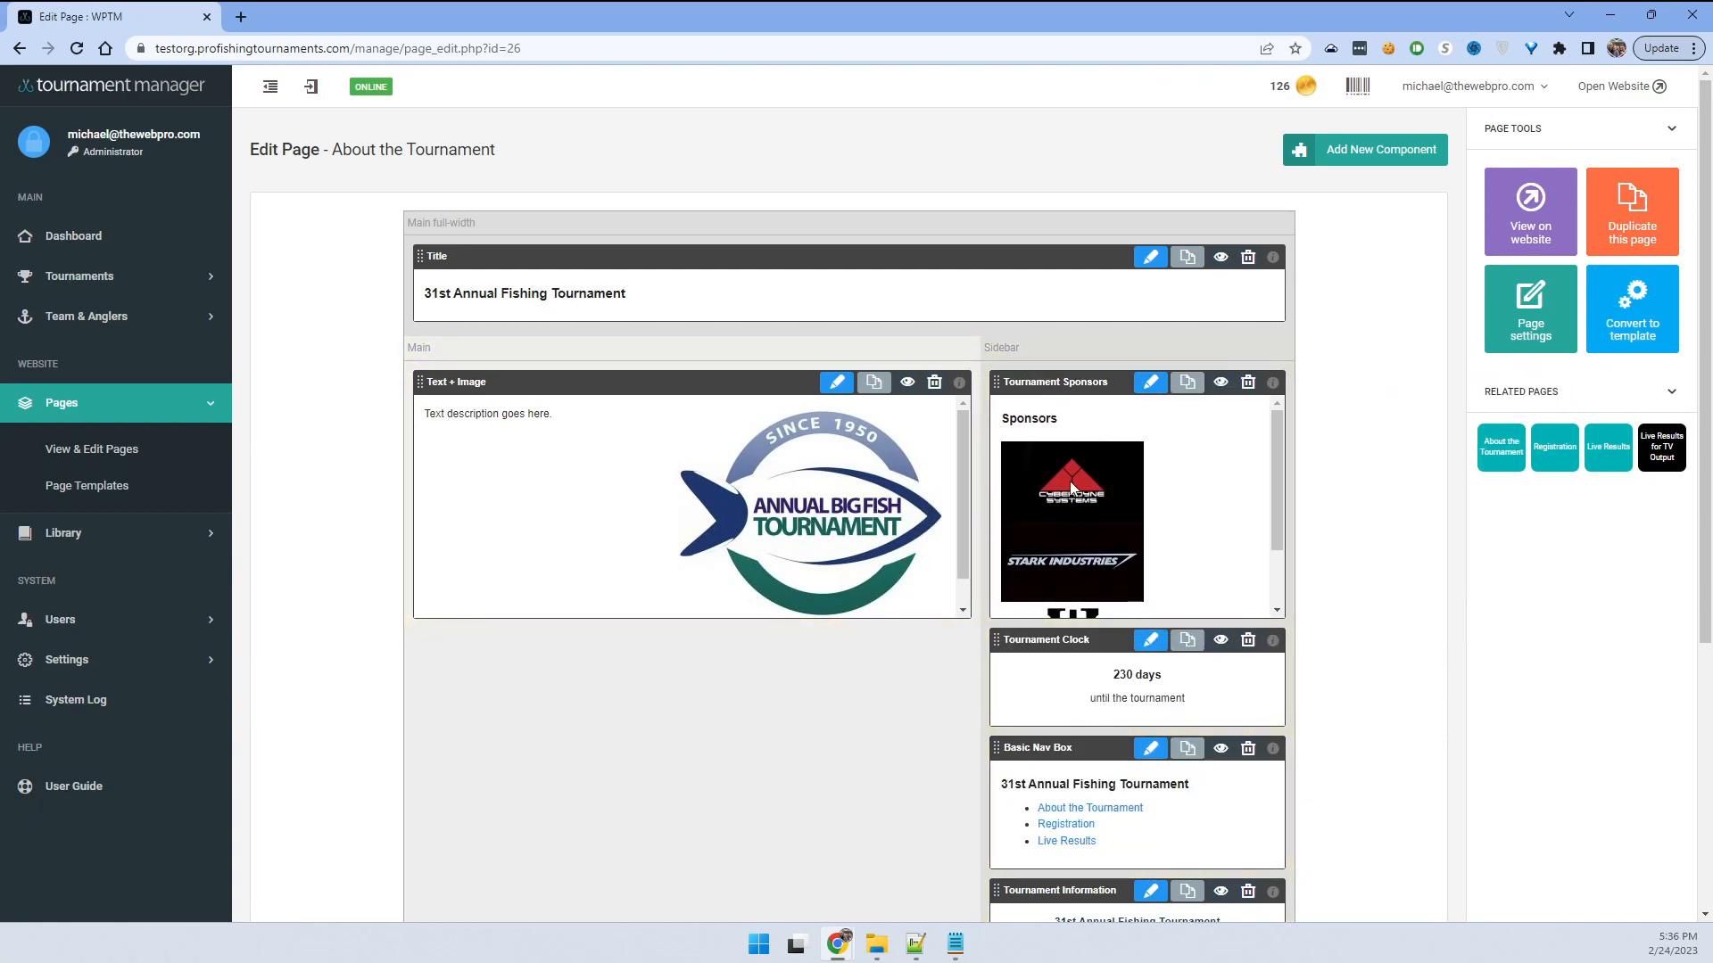
{"action": "left_click_drag", "start_coordinate": [1035, 752], "coordinate": [555, 687]}
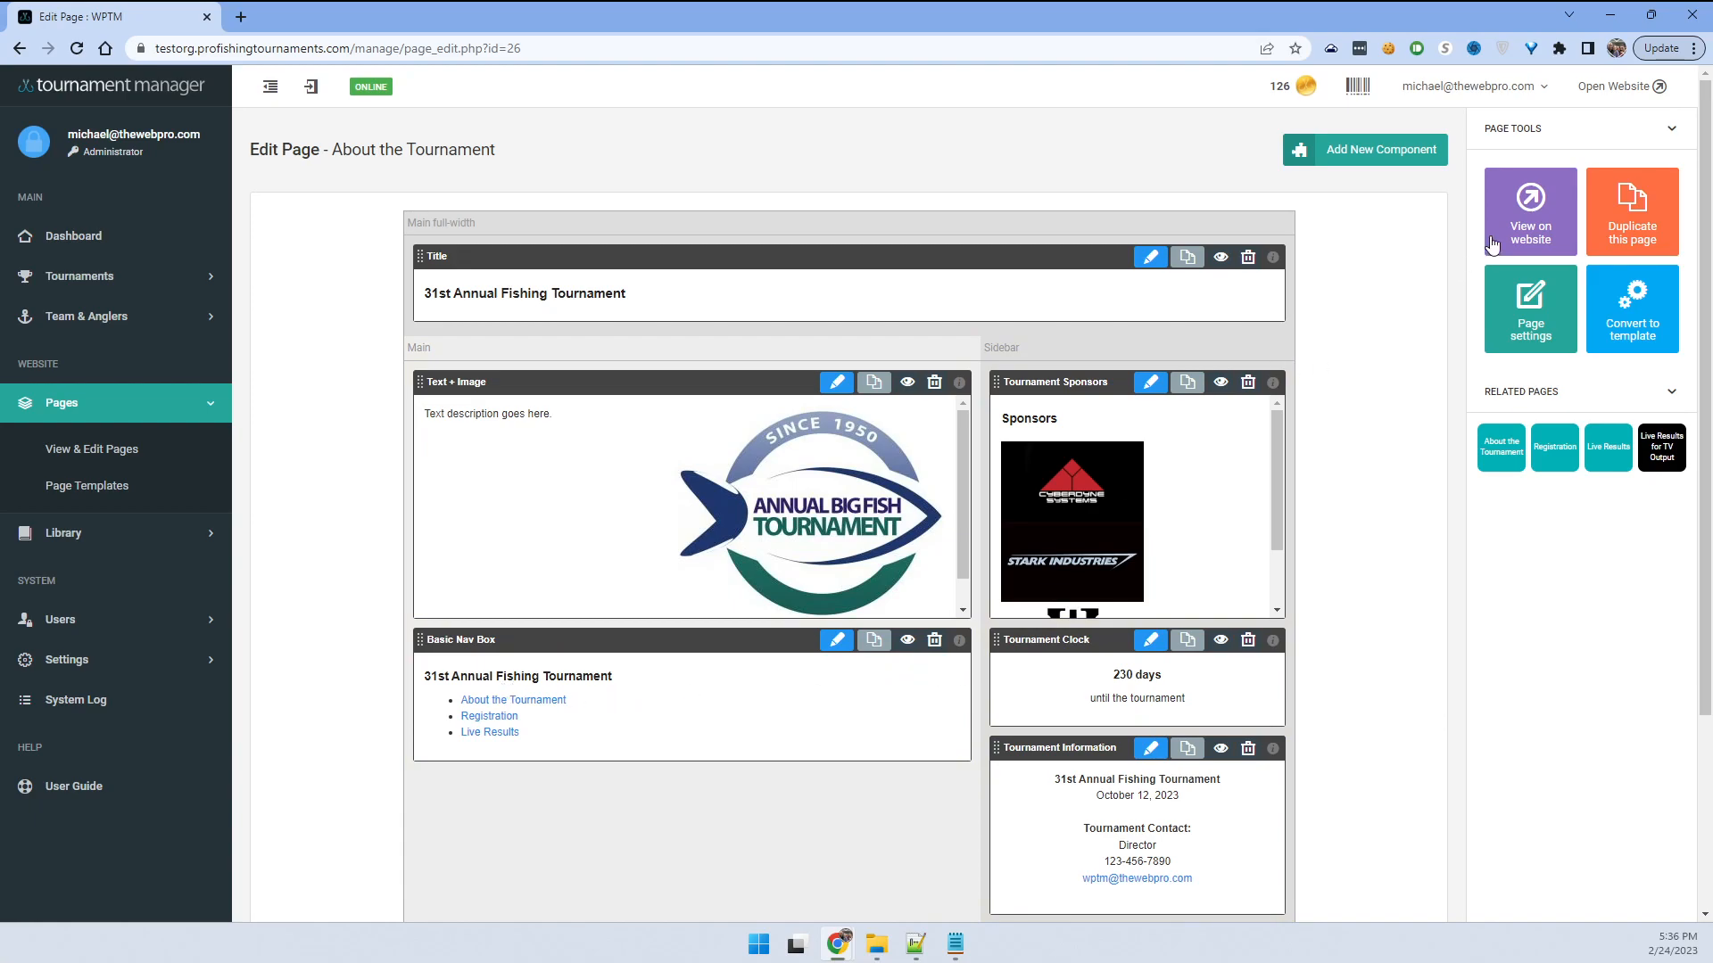
{"action": "left_click", "coordinate": [1513, 218]}
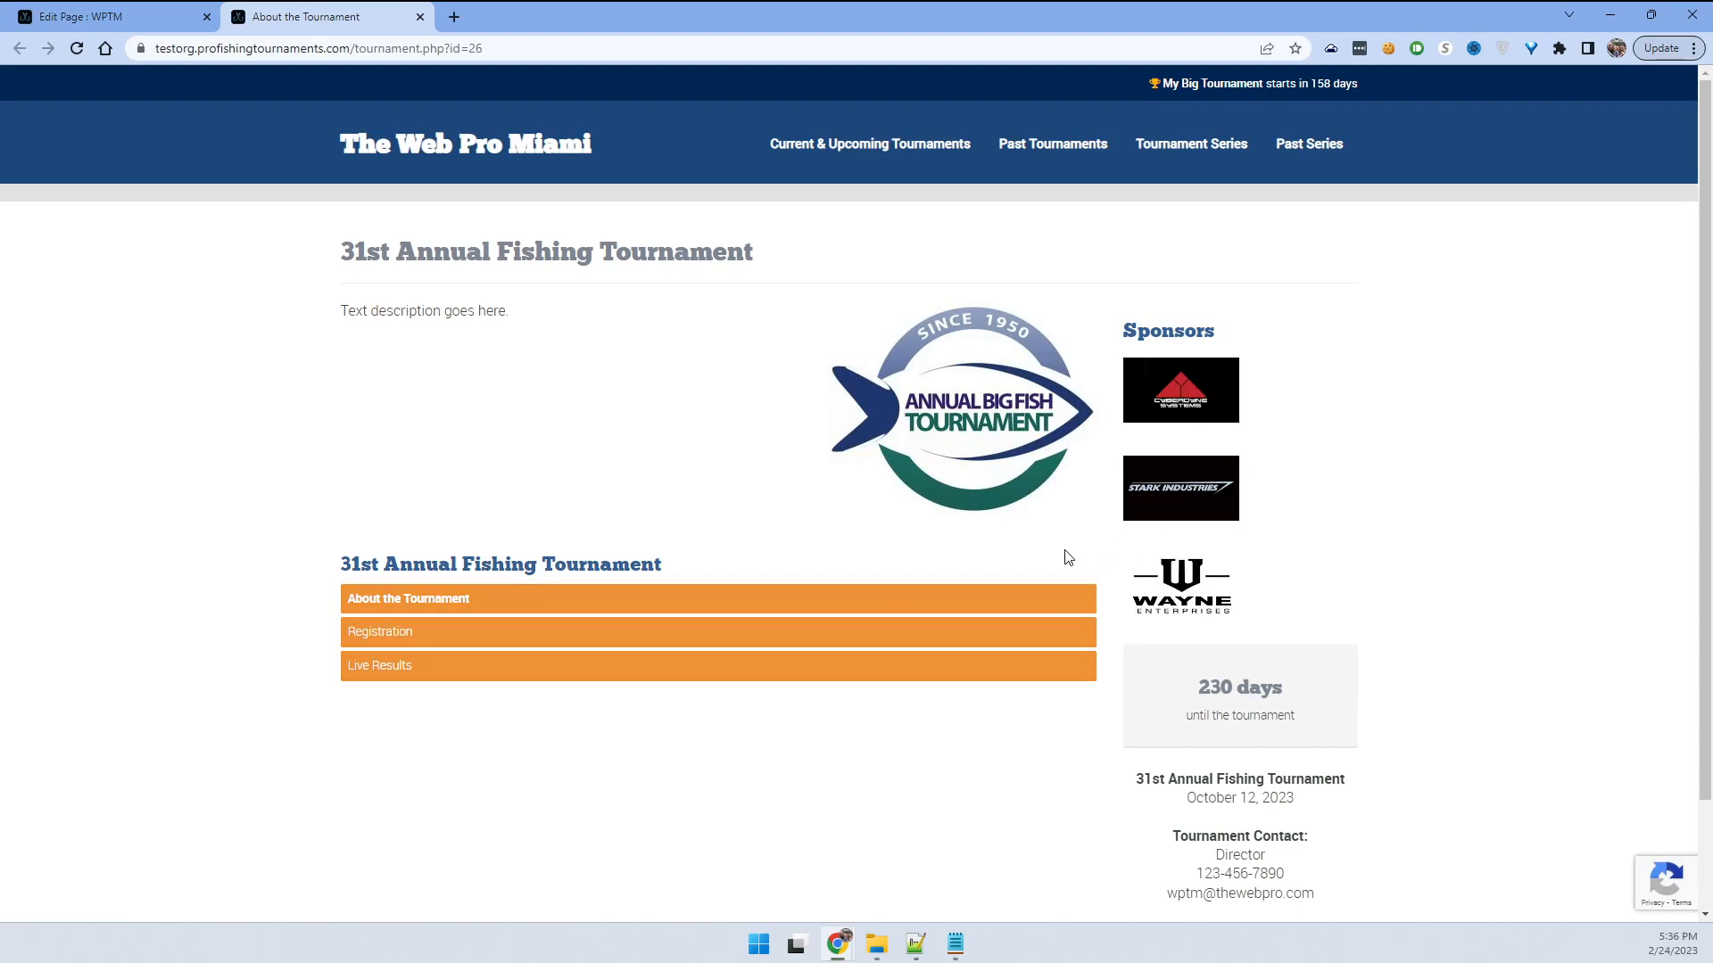
{"action": "left_click", "coordinate": [421, 16]}
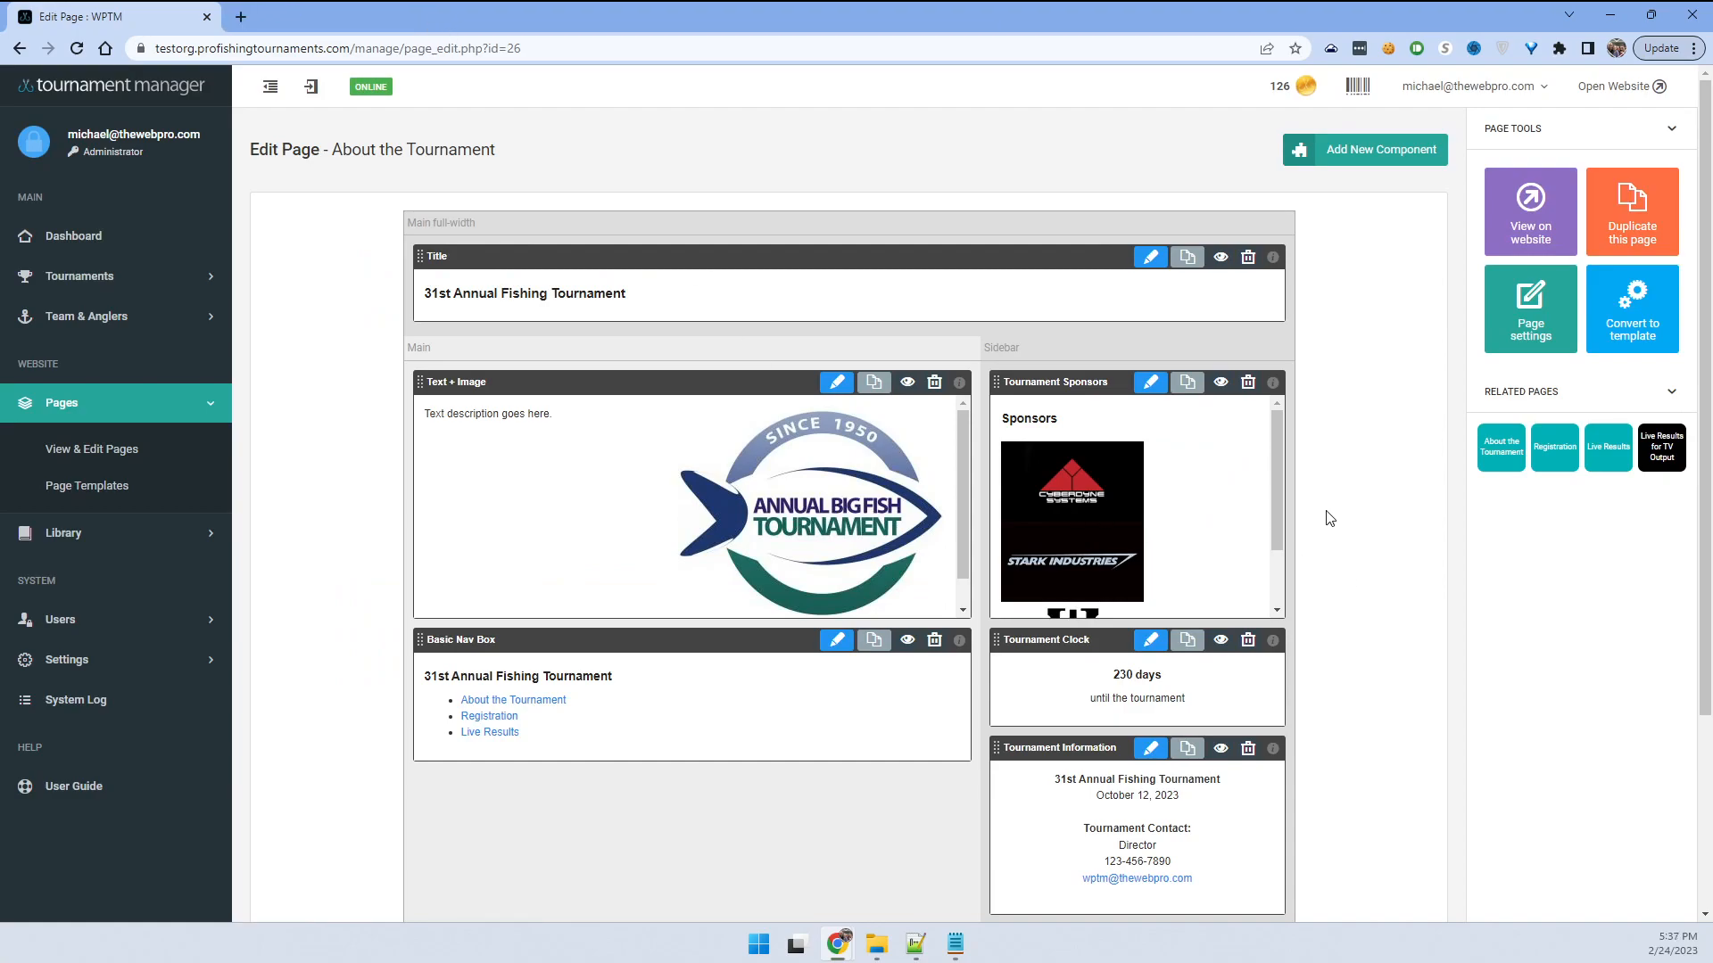
- Place the Basic Nav Box at the top of the Sidebar and Tournament Sponsors below Text + Image in the Main area
{"action": "left_click_drag", "start_coordinate": [458, 638], "coordinate": [1071, 446]}
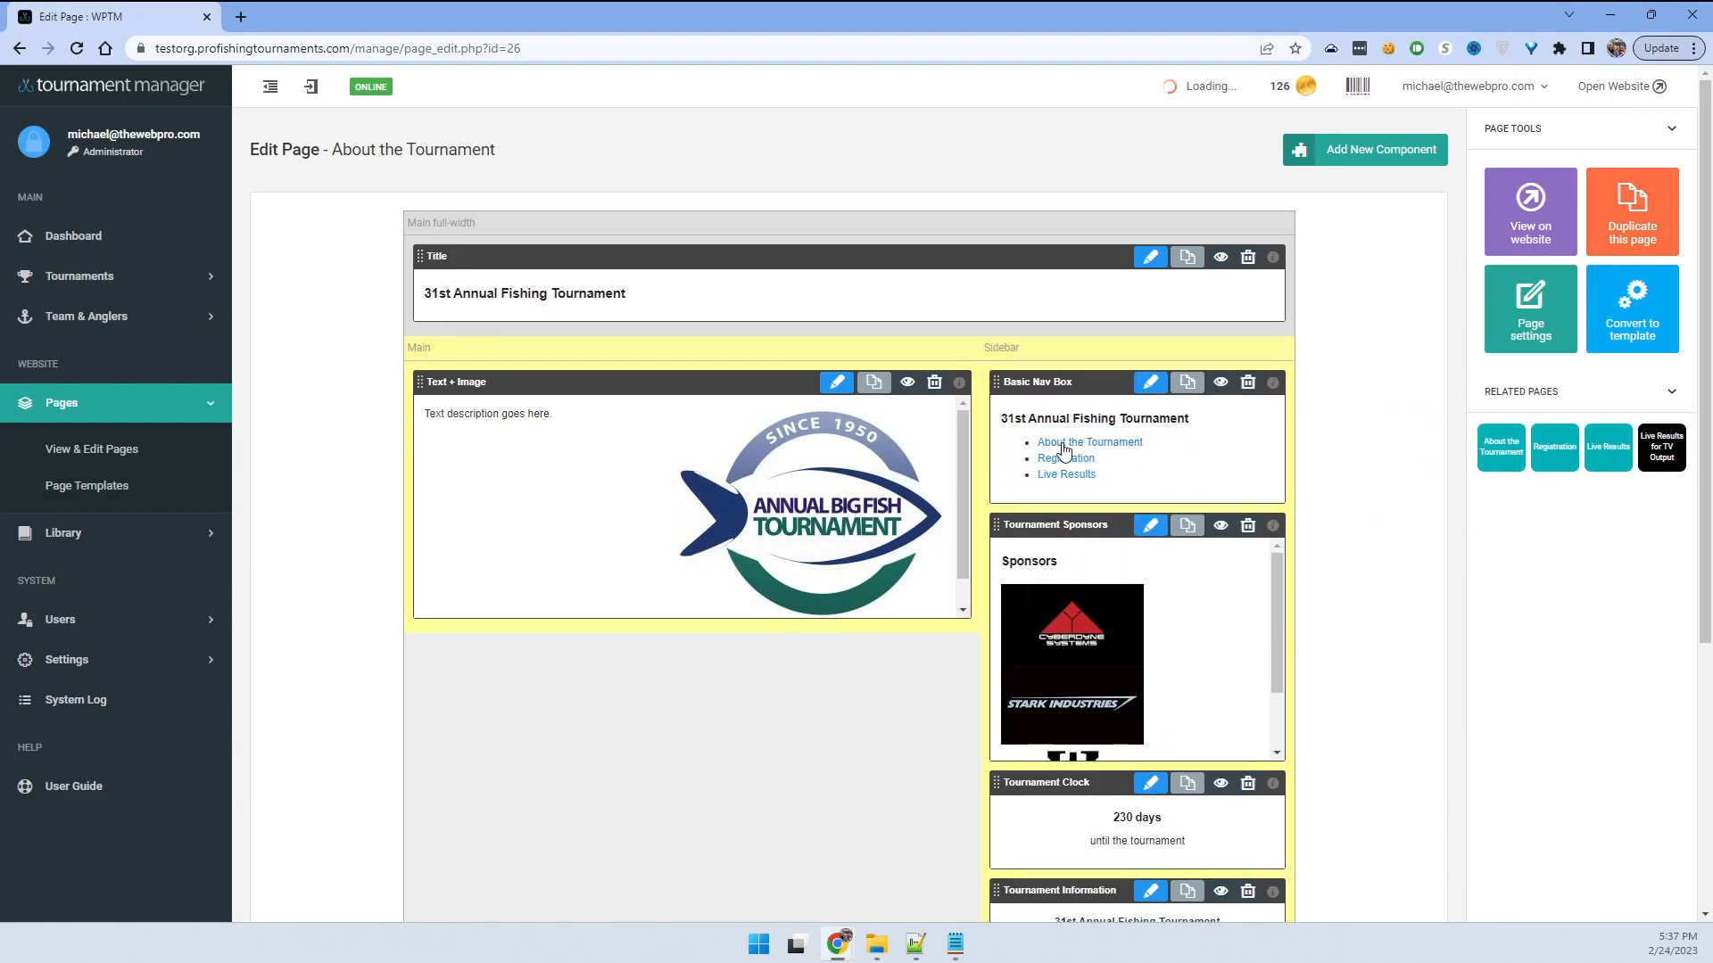
{"action": "left_click_drag", "start_coordinate": [1046, 527], "coordinate": [623, 666]}
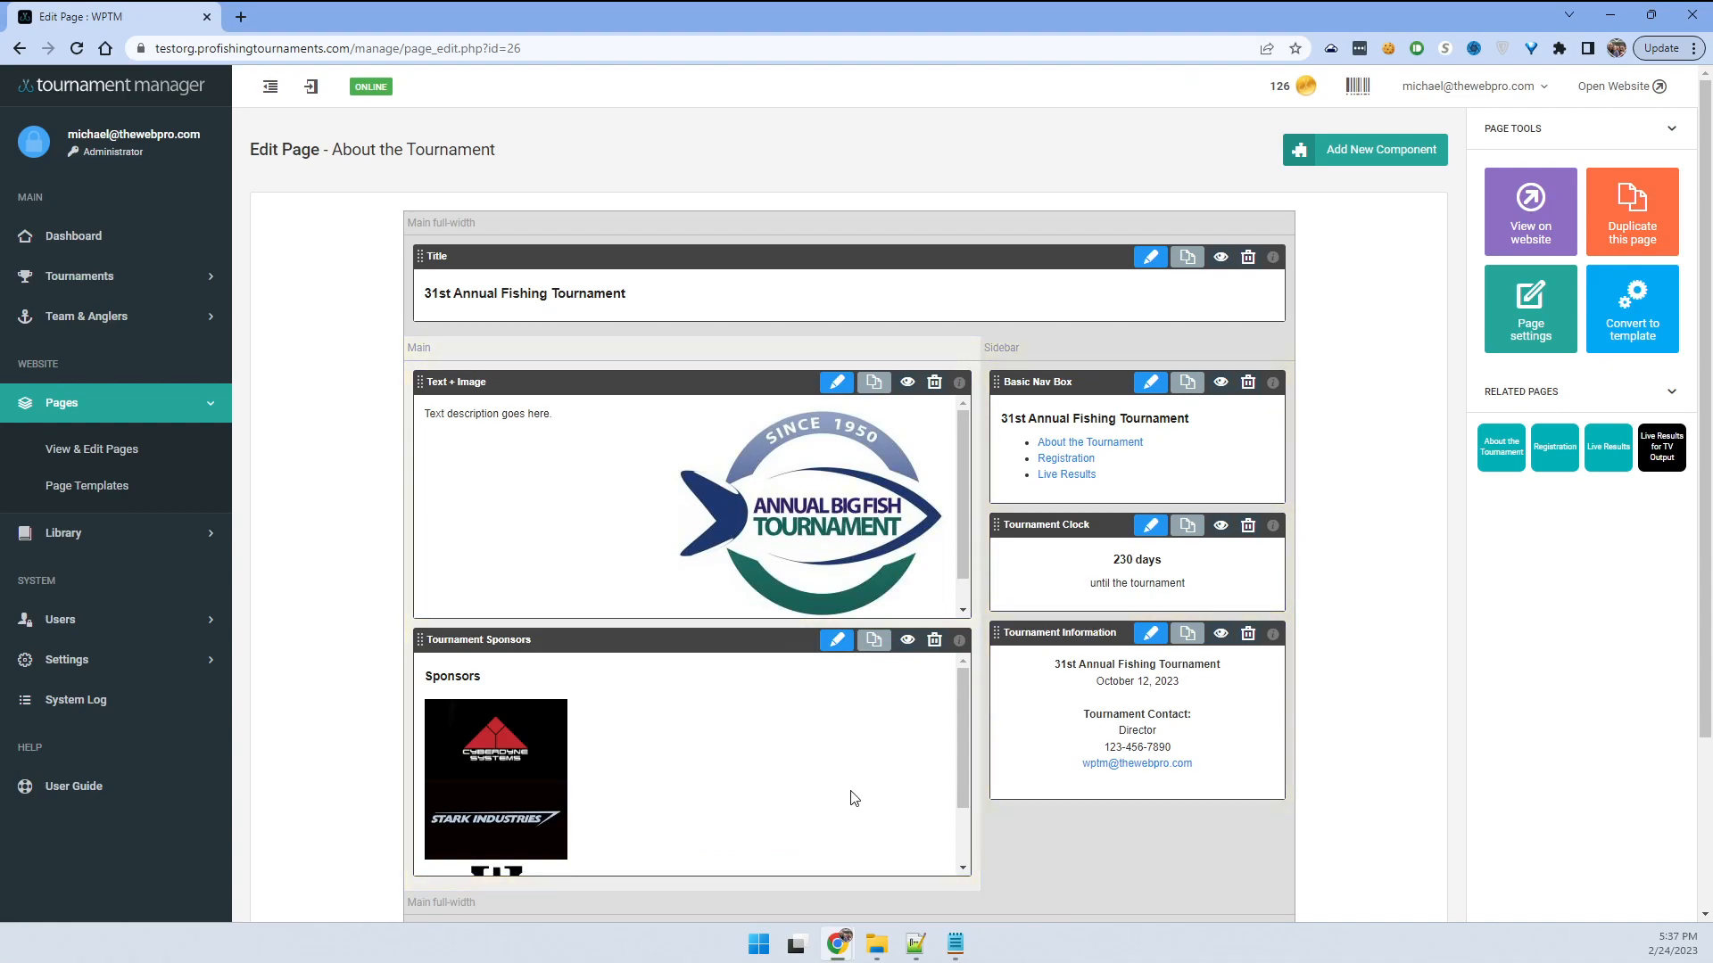
- Replace the placeholder content of the Text + Image component with the full tournament announcement copied from the untitled Notepad document
{"action": "left_click_drag", "start_coordinate": [429, 414], "coordinate": [542, 414]}
{"action": "left_click", "coordinate": [541, 414]}
{"action": "left_click", "coordinate": [837, 383]}
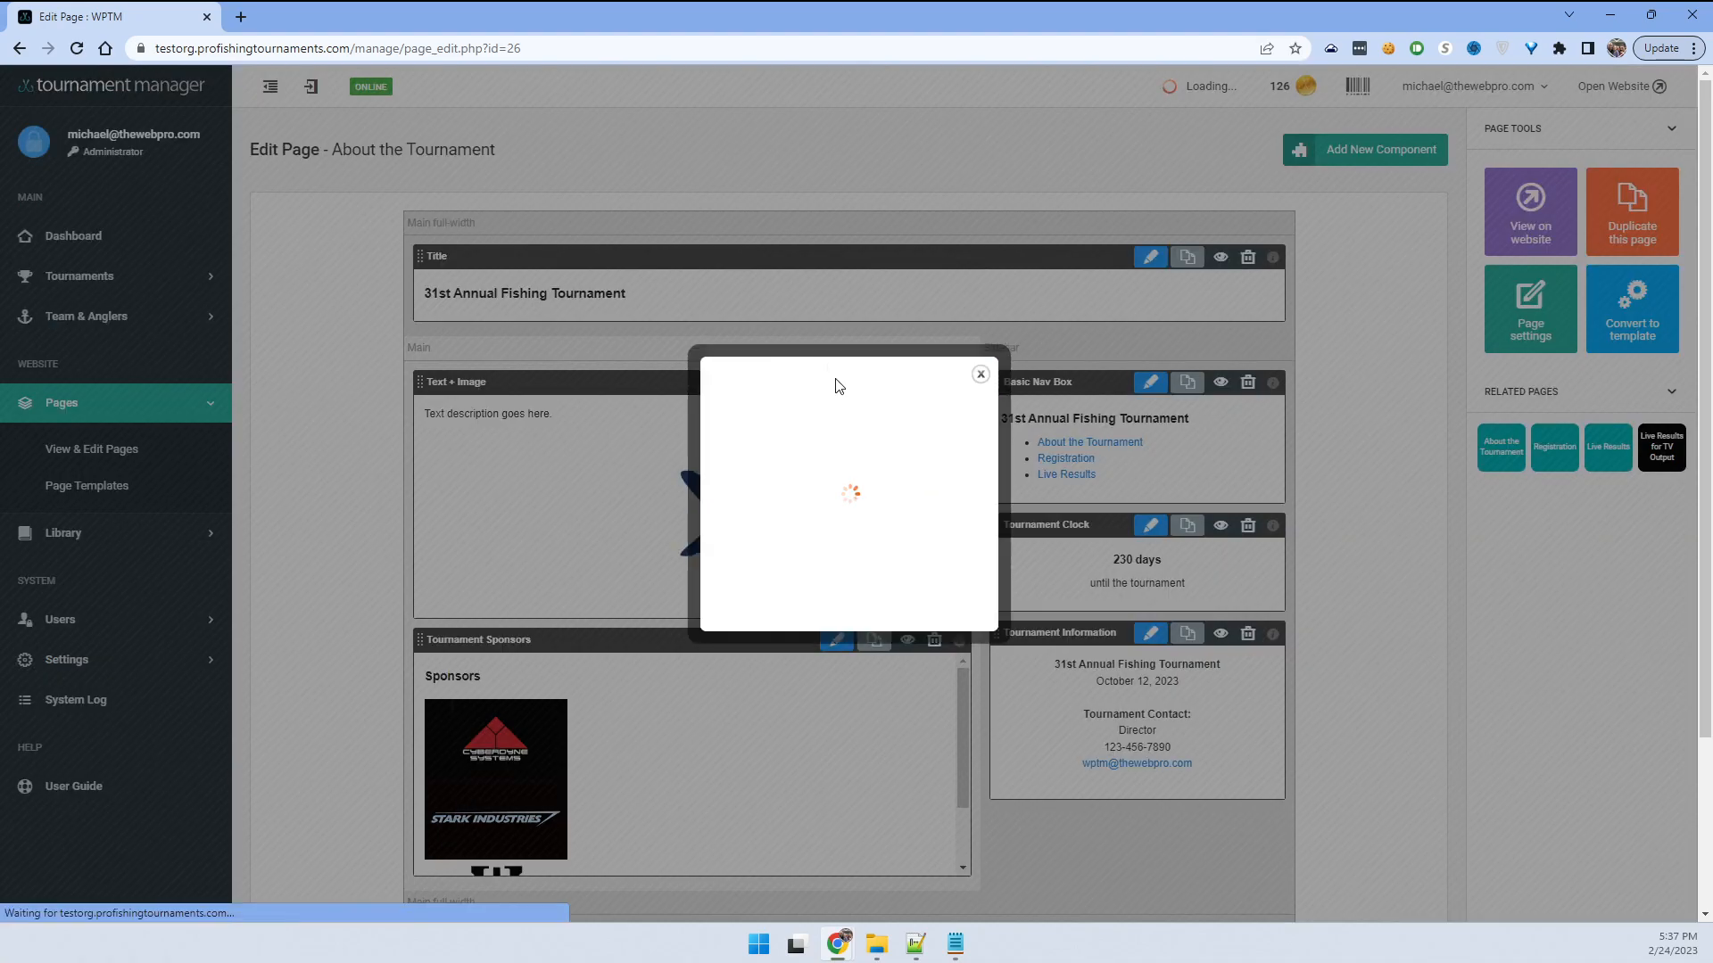
{"action": "left_click", "coordinate": [682, 465]}
{"action": "left_click_drag", "start_coordinate": [843, 433], "coordinate": [677, 434]}
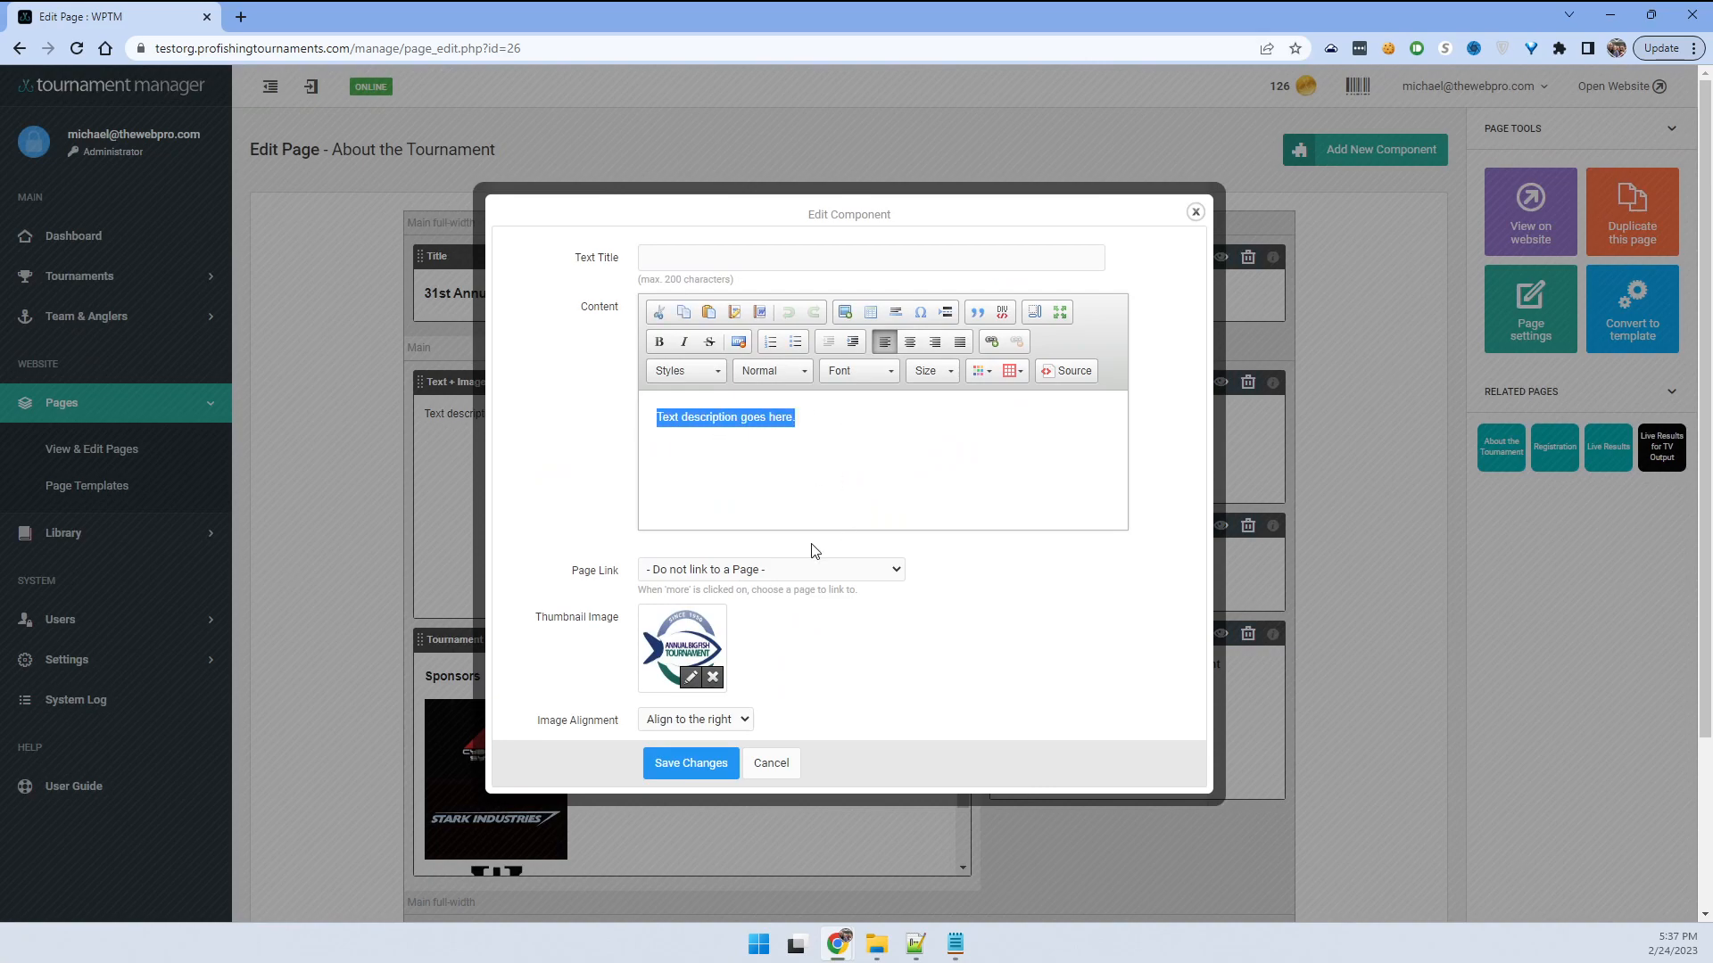
{"action": "left_click", "coordinate": [954, 946]}
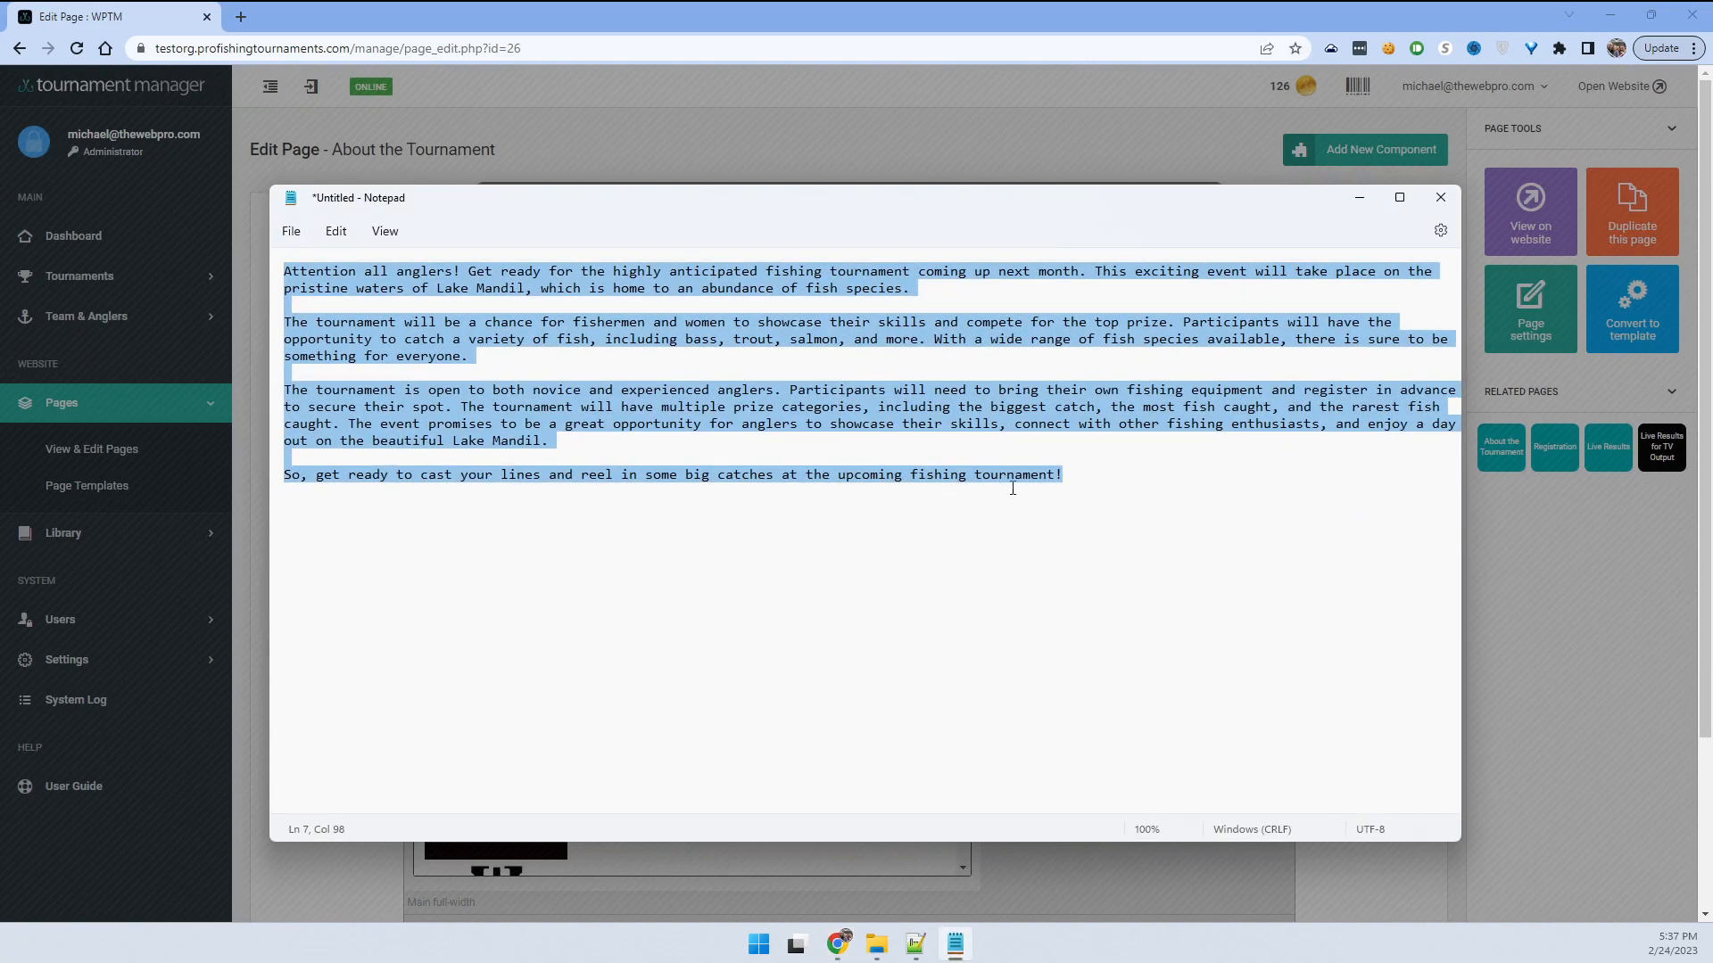
{"action": "right_click", "coordinate": [875, 423]}
{"action": "left_click", "coordinate": [924, 504]}
{"action": "left_click", "coordinate": [1359, 197]}
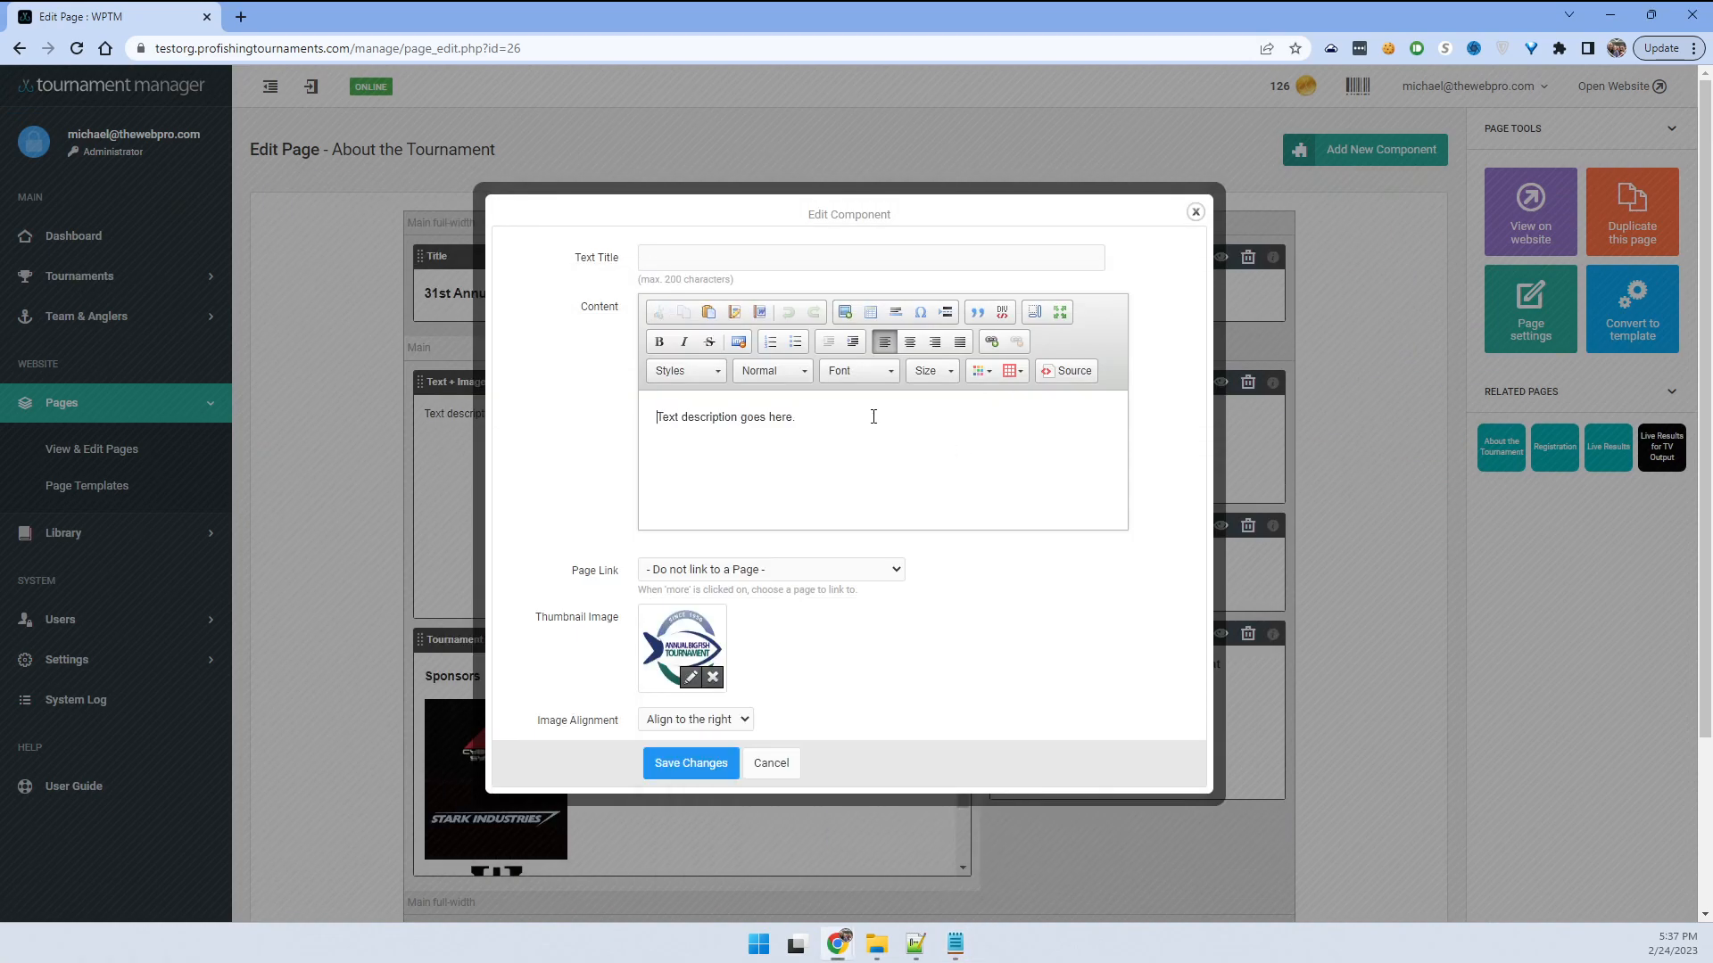
{"action": "key", "text": "ctrl+v"}
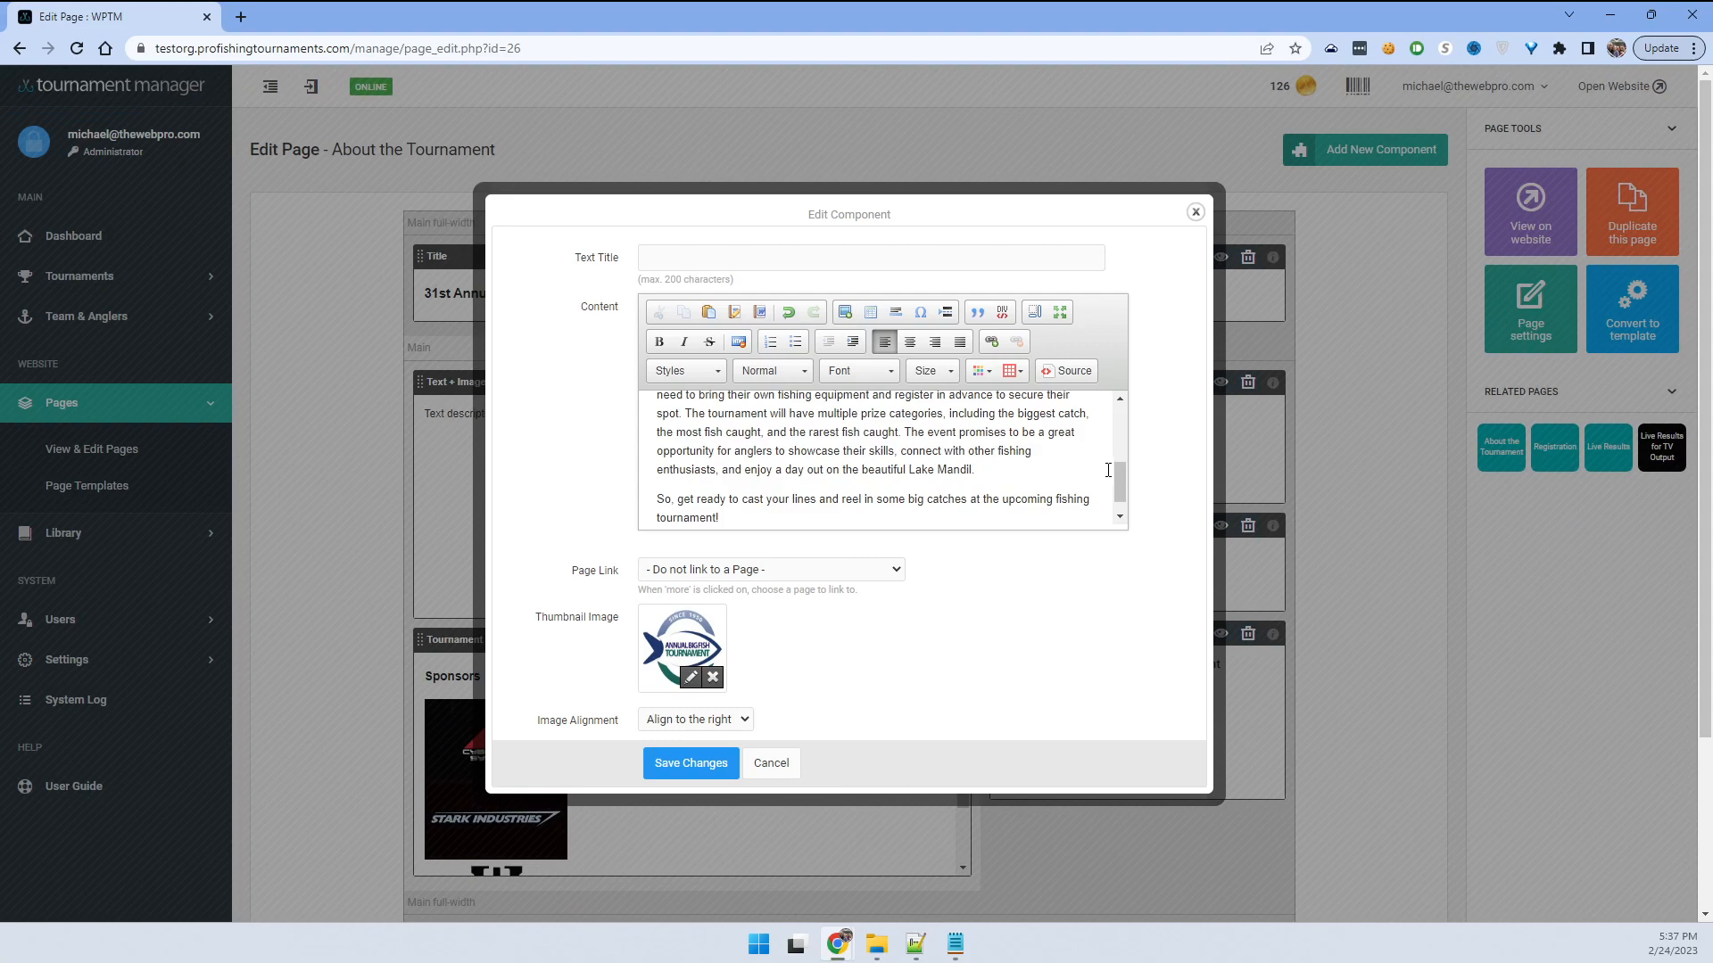
- Make the opening "Attention all anglers!" paragraph of the content bold
{"action": "left_click_drag", "start_coordinate": [1119, 482], "coordinate": [1121, 420]}
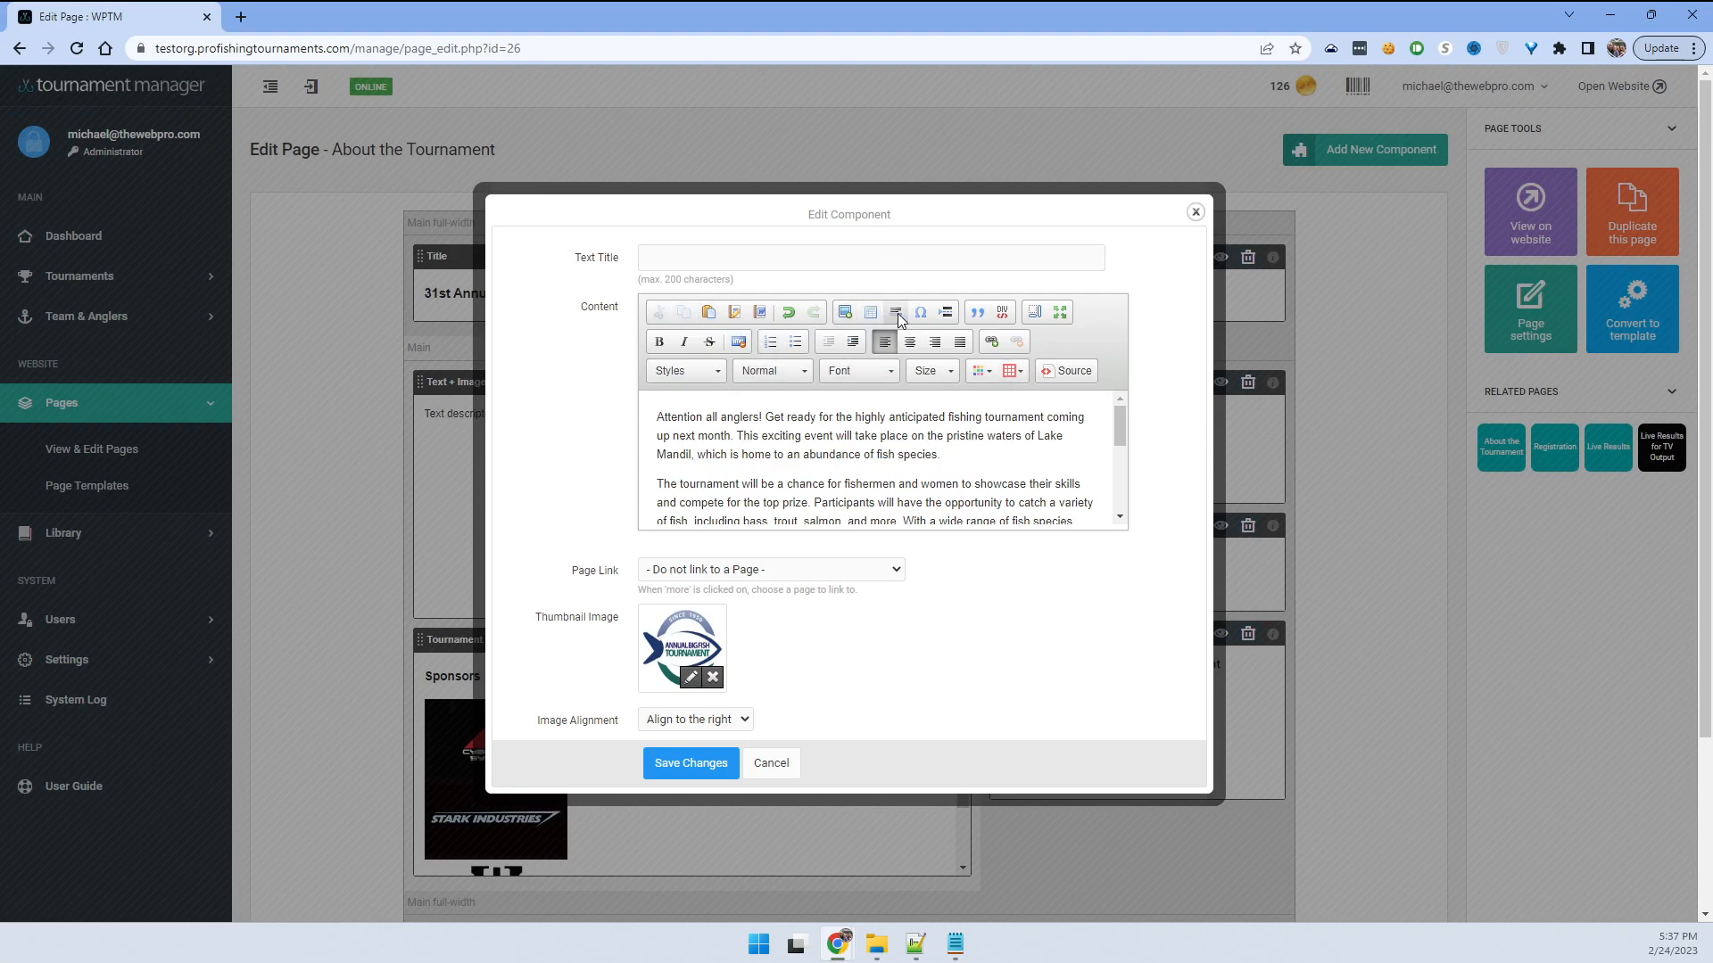
{"action": "left_click_drag", "start_coordinate": [957, 460], "coordinate": [654, 417]}
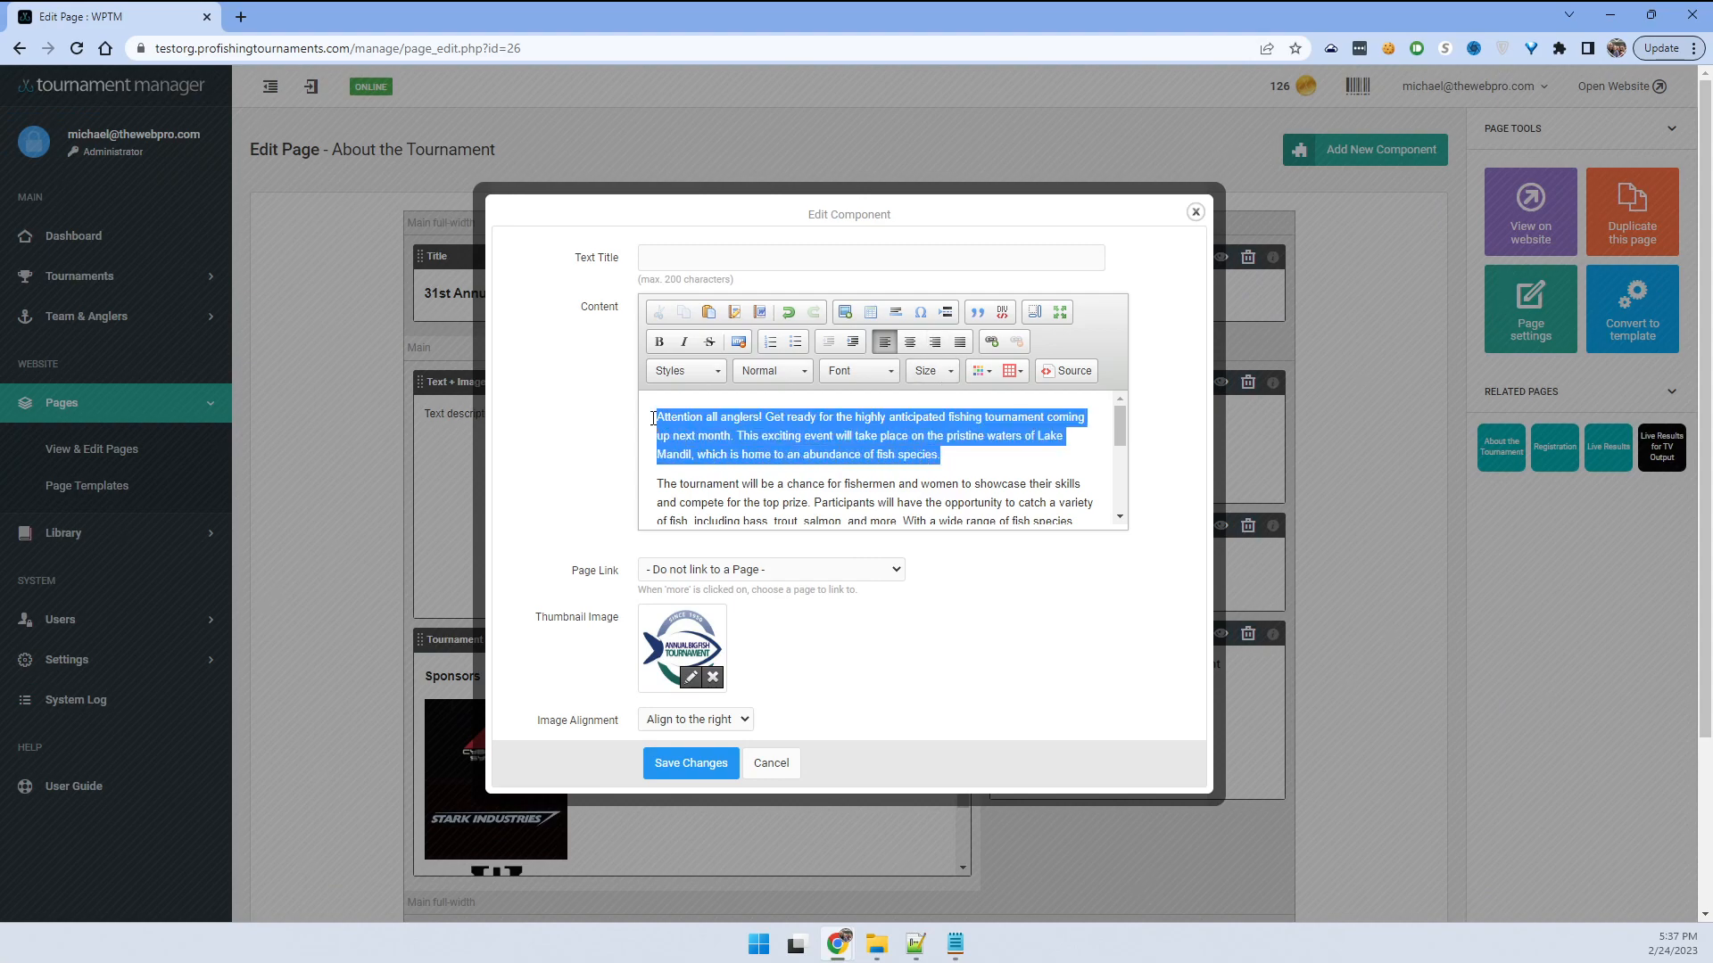
{"action": "left_click", "coordinate": [659, 343]}
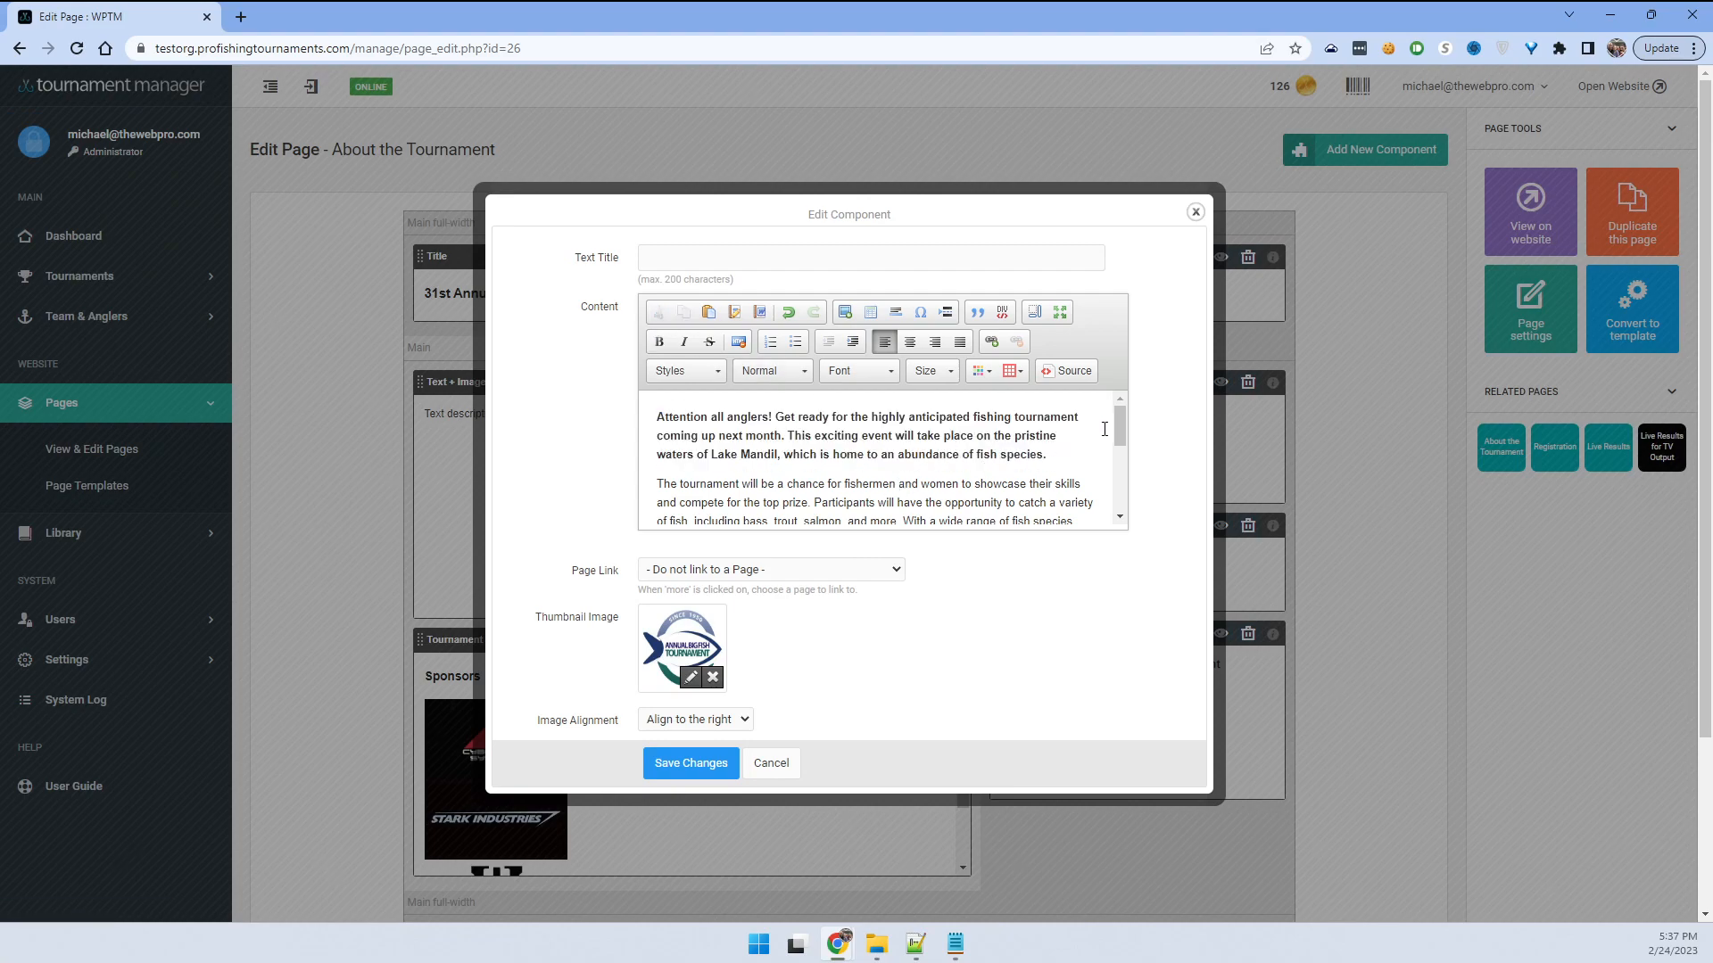
- Color the closing "So, get ready to cast your lines" paragraph red and save the component's changes
{"action": "left_click_drag", "start_coordinate": [1120, 427], "coordinate": [1120, 496]}
{"action": "triple_click", "coordinate": [766, 499]}
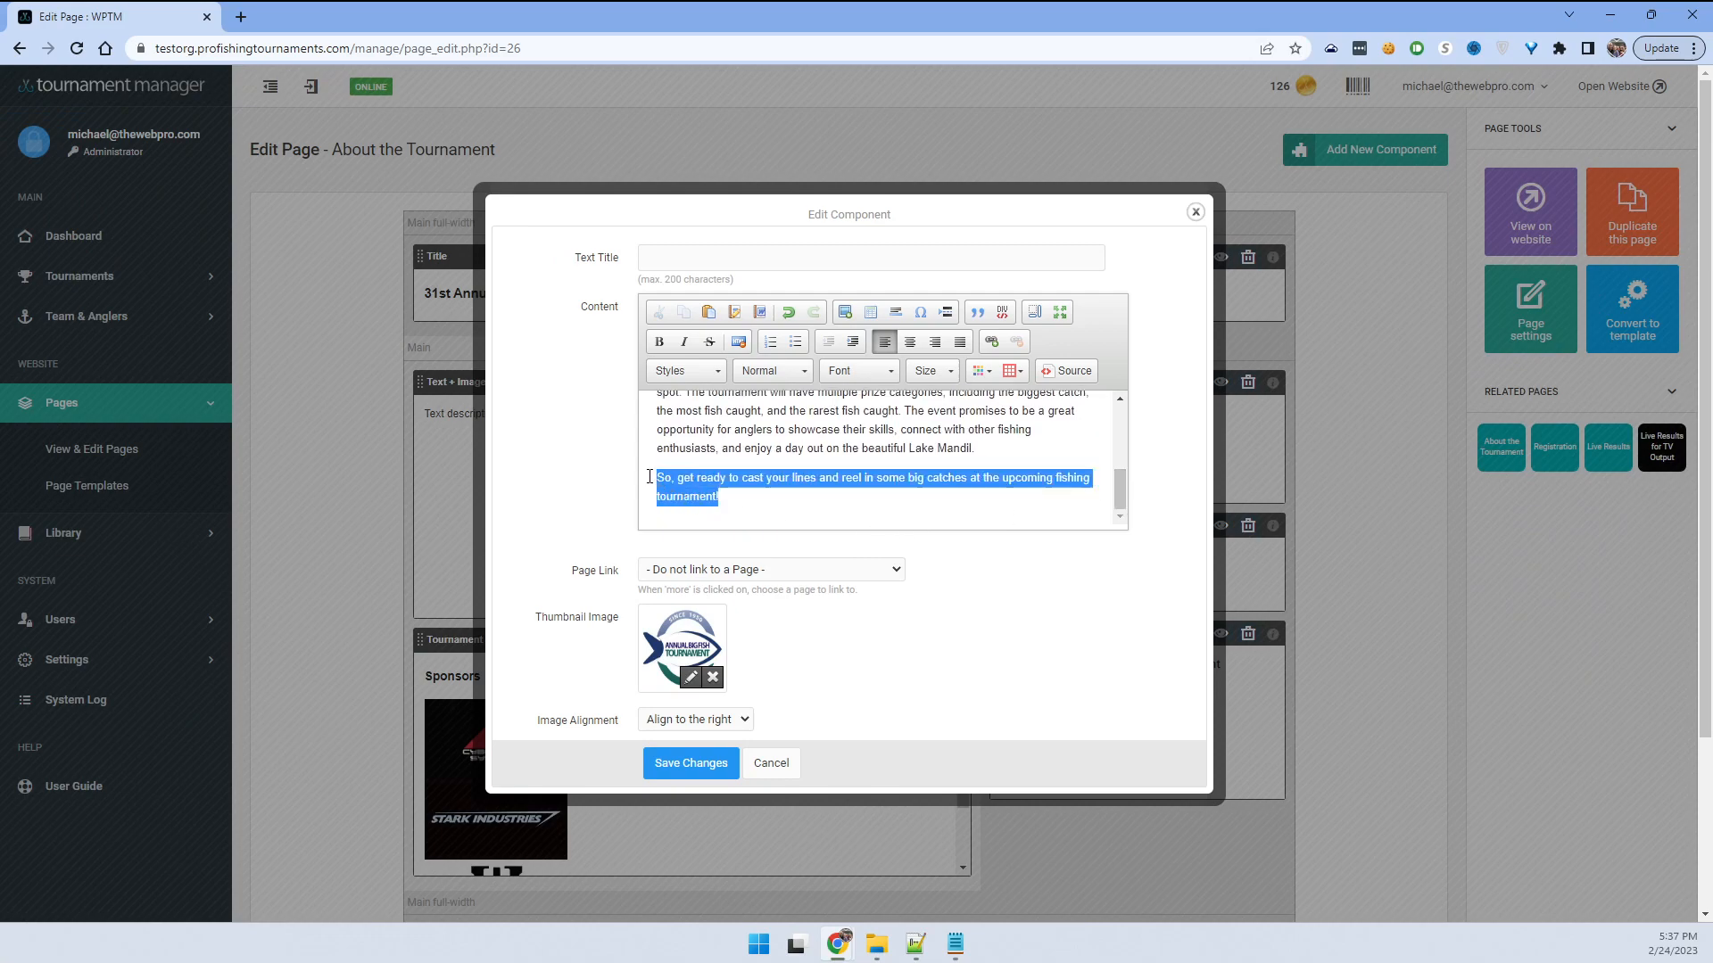
{"action": "left_click", "coordinate": [982, 371]}
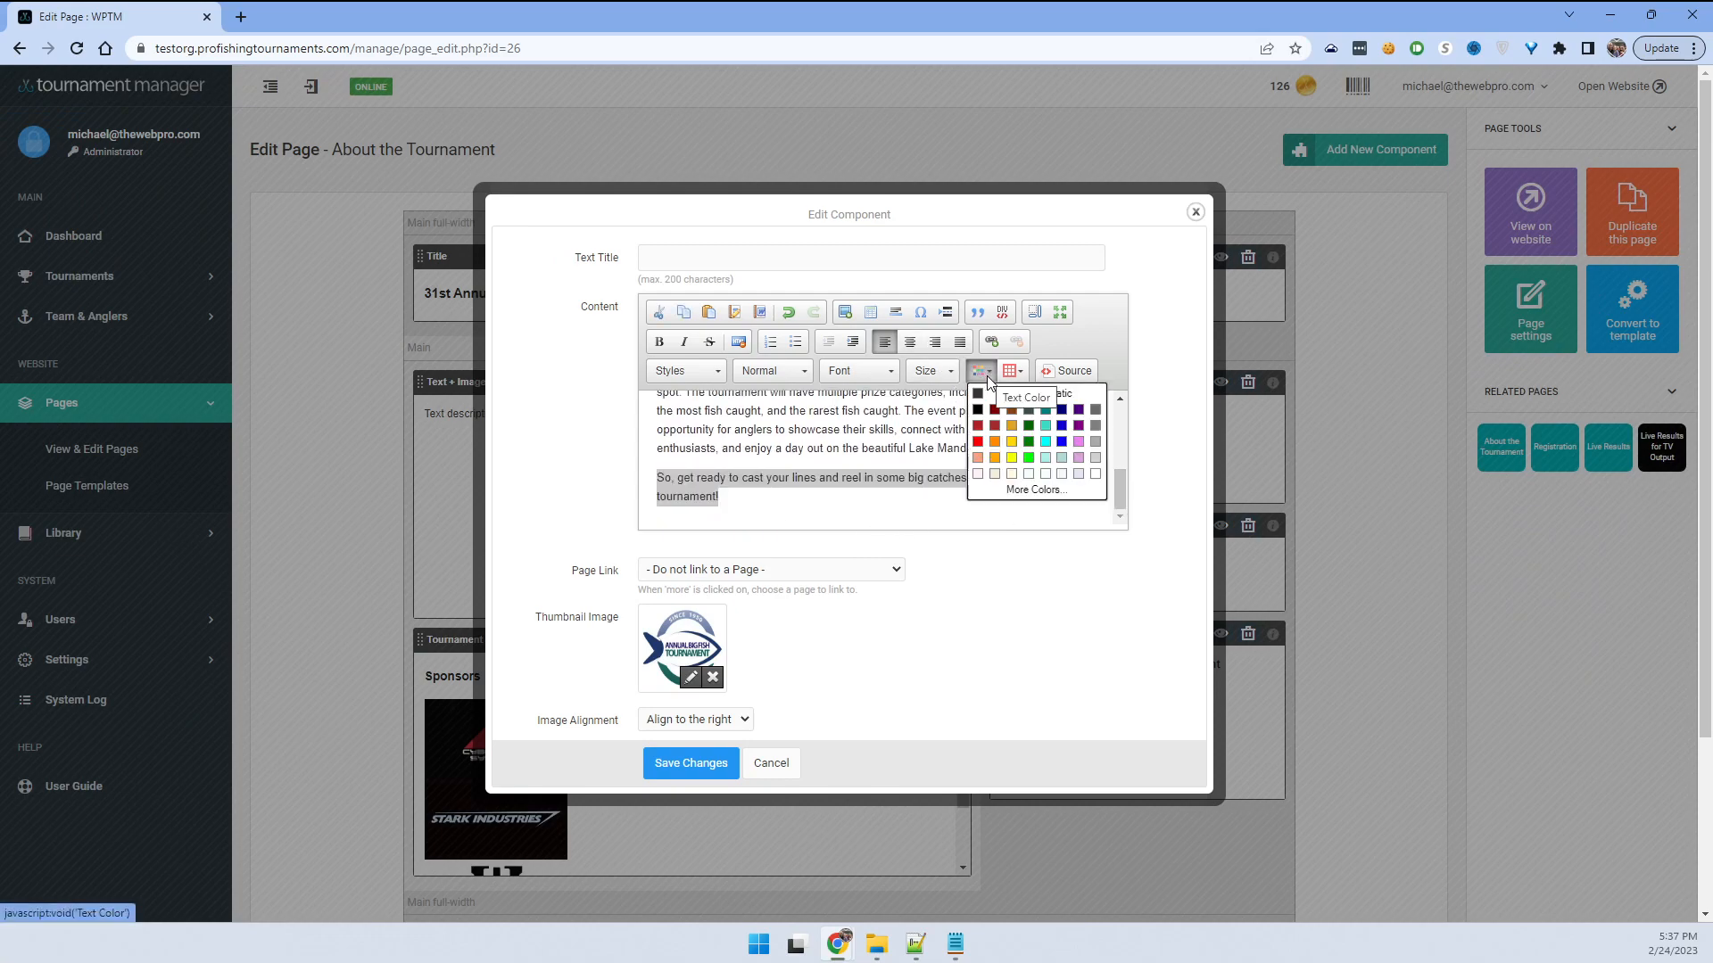
{"action": "left_click", "coordinate": [977, 442]}
{"action": "left_click", "coordinate": [800, 481]}
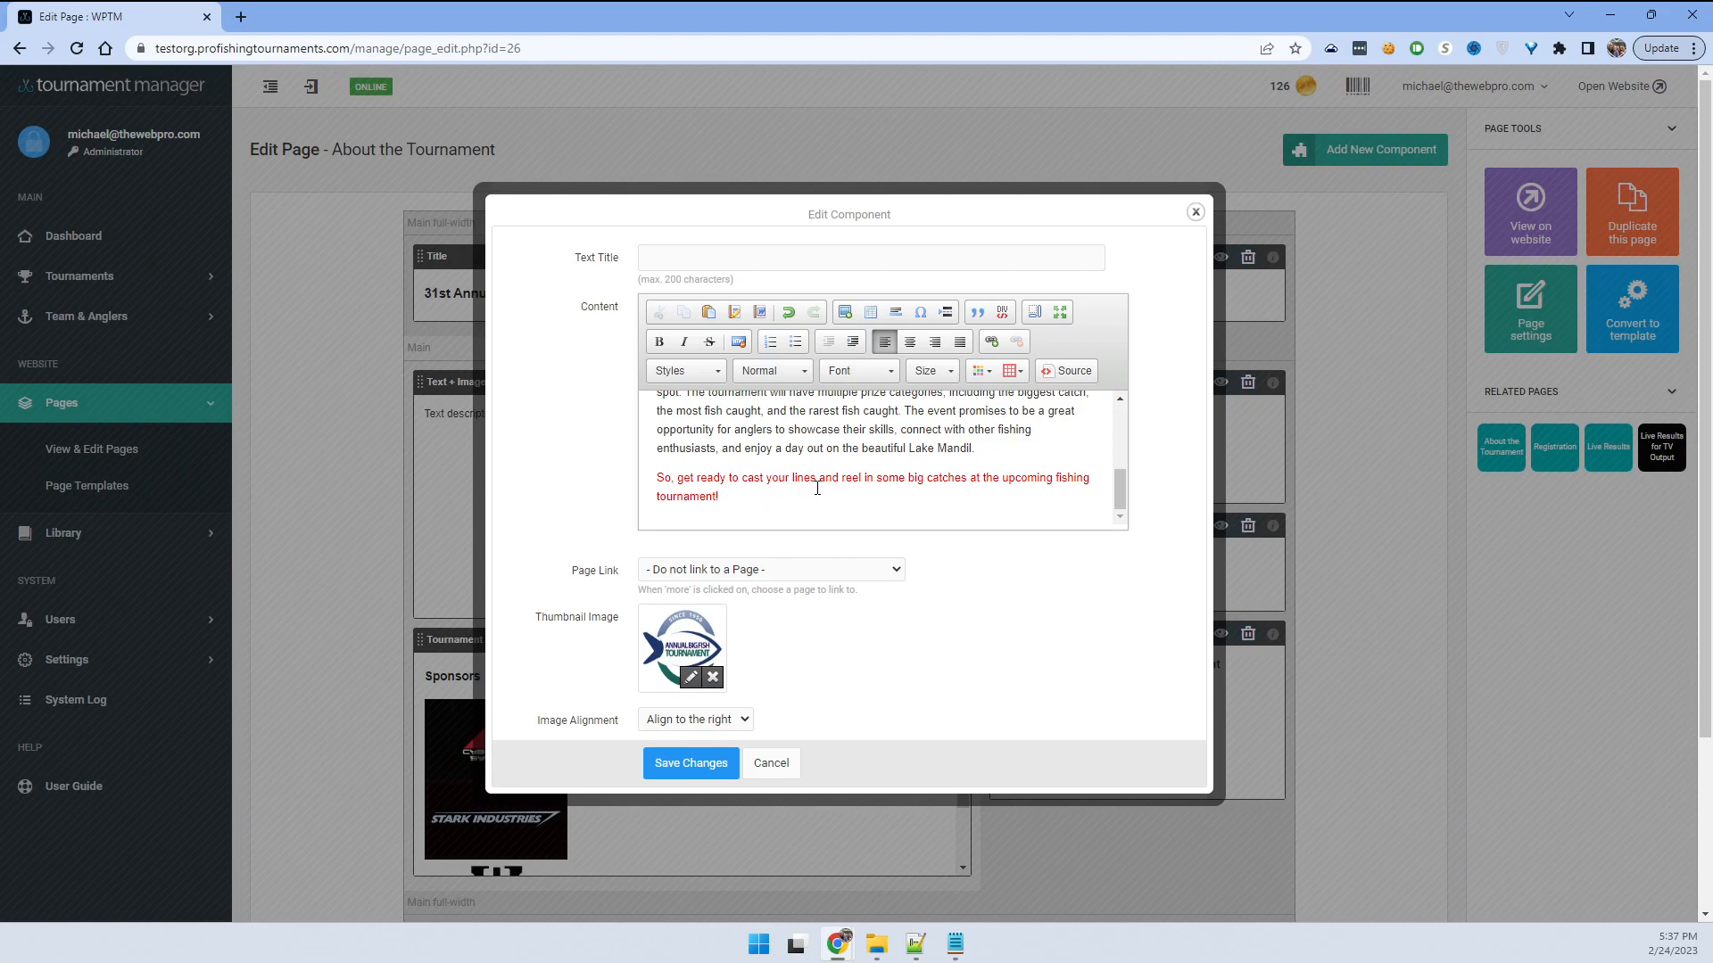
{"action": "left_click", "coordinate": [693, 766]}
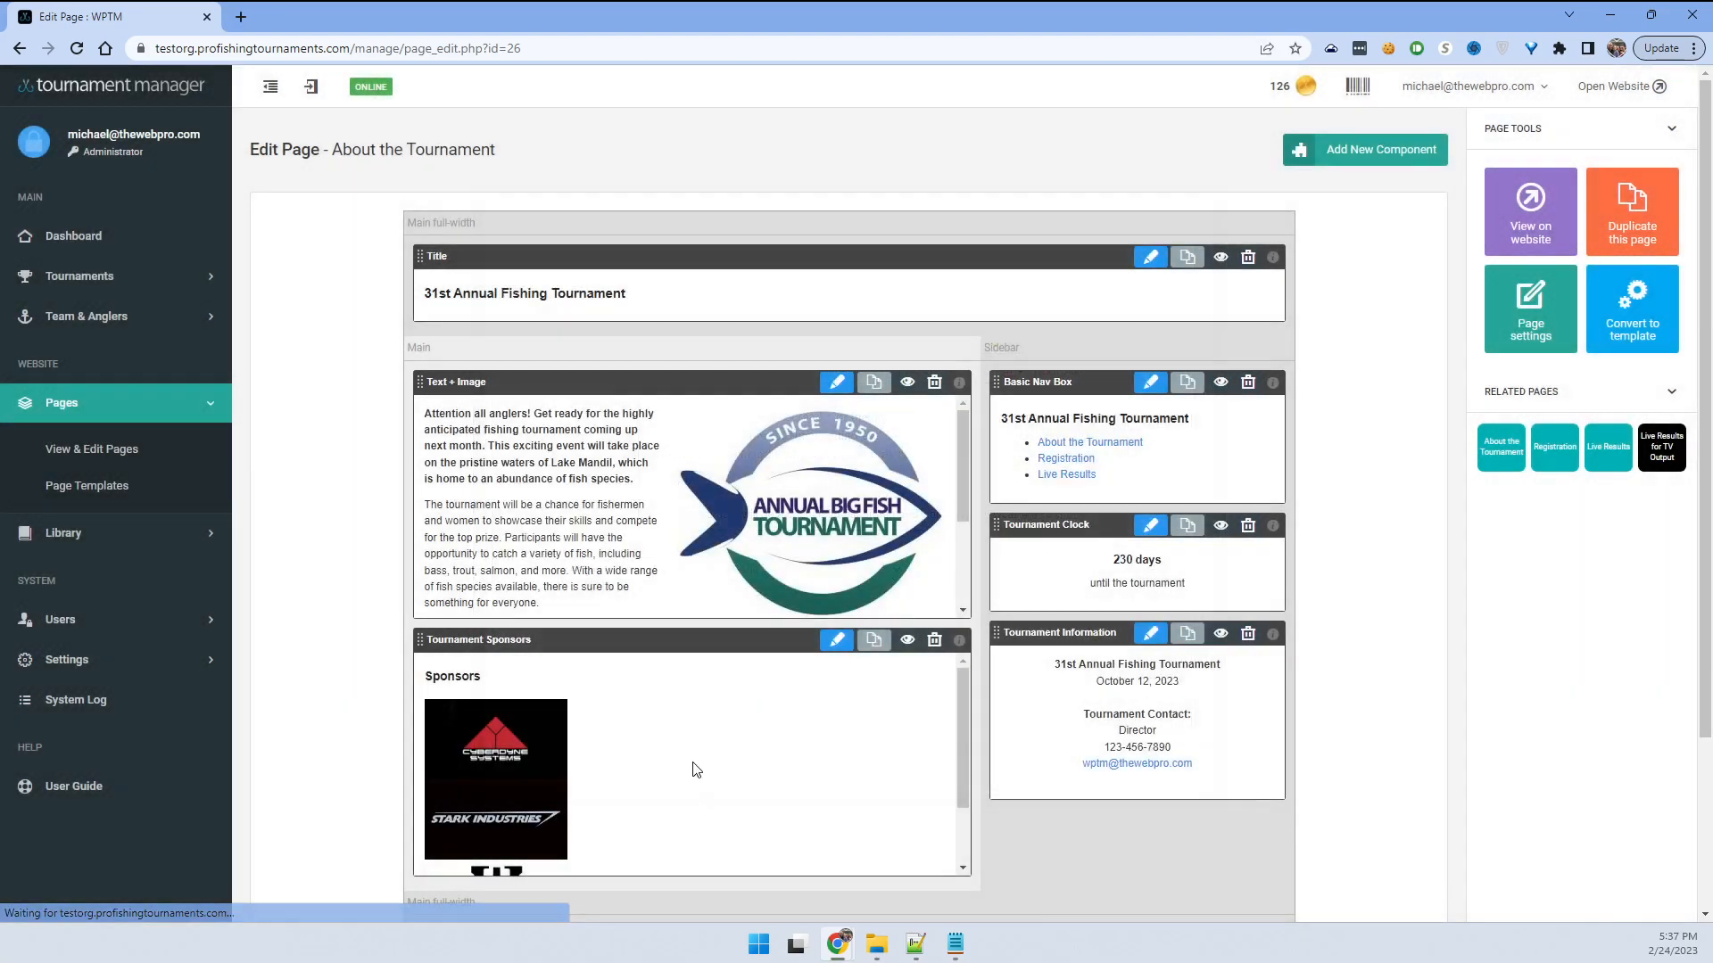
- Review the bold opening and red closing paragraphs in the page editor and on the website, closing the website preview when done
{"action": "left_click_drag", "start_coordinate": [474, 415], "coordinate": [503, 503]}
{"action": "left_click", "coordinate": [555, 430]}
{"action": "left_click_drag", "start_coordinate": [964, 475], "coordinate": [961, 551]}
{"action": "left_click_drag", "start_coordinate": [665, 572], "coordinate": [699, 573]}
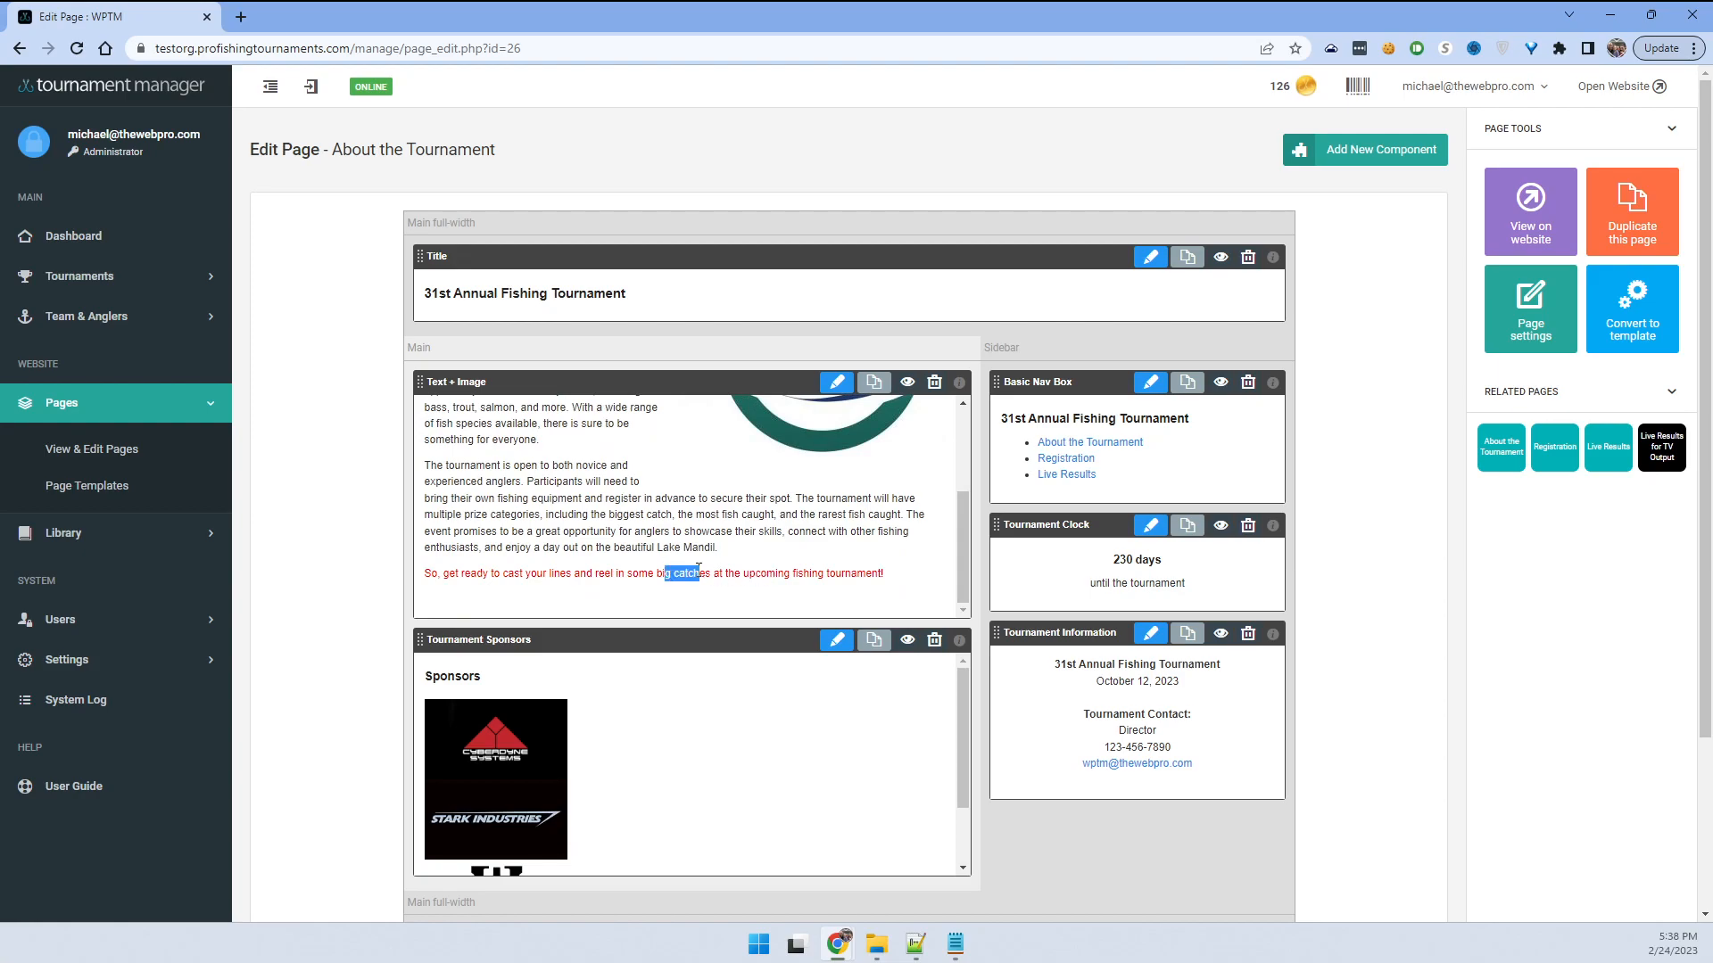
{"action": "scroll", "coordinate": [579, 549], "scroll_direction": "up", "scroll_amount": 5}
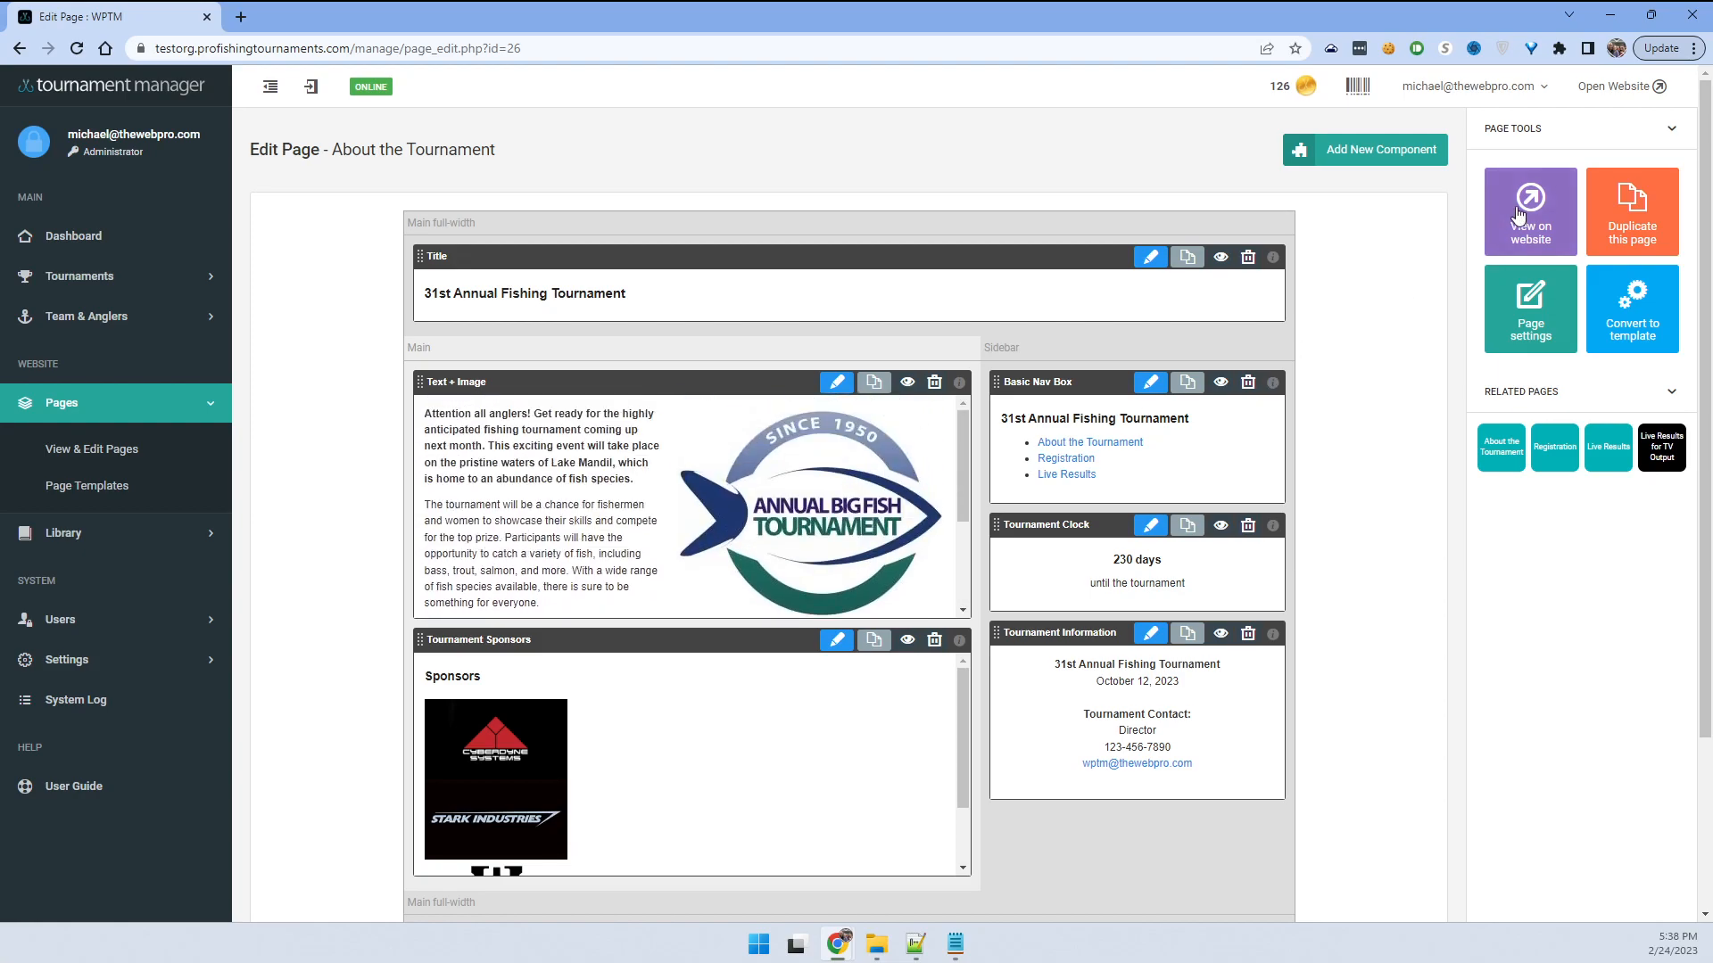
{"action": "left_click", "coordinate": [1520, 216]}
{"action": "left_click_drag", "start_coordinate": [413, 625], "coordinate": [620, 623]}
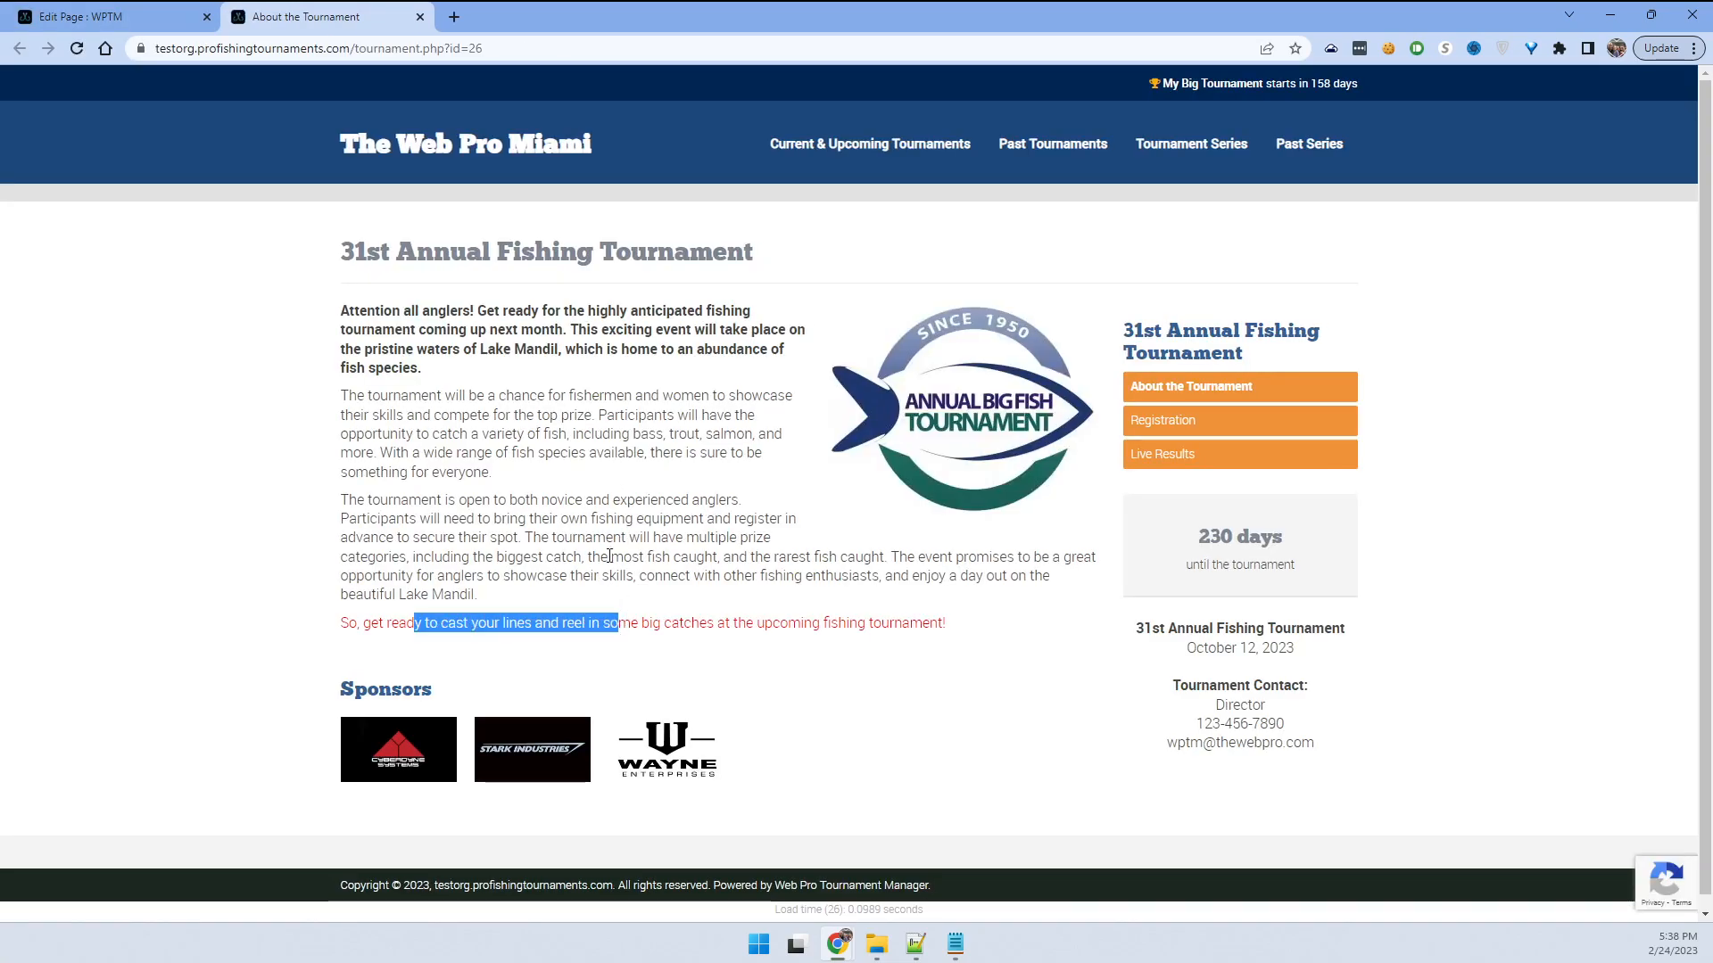
{"action": "left_click_drag", "start_coordinate": [409, 309], "coordinate": [506, 349]}
{"action": "left_click", "coordinate": [442, 166]}
{"action": "left_click", "coordinate": [419, 16]}
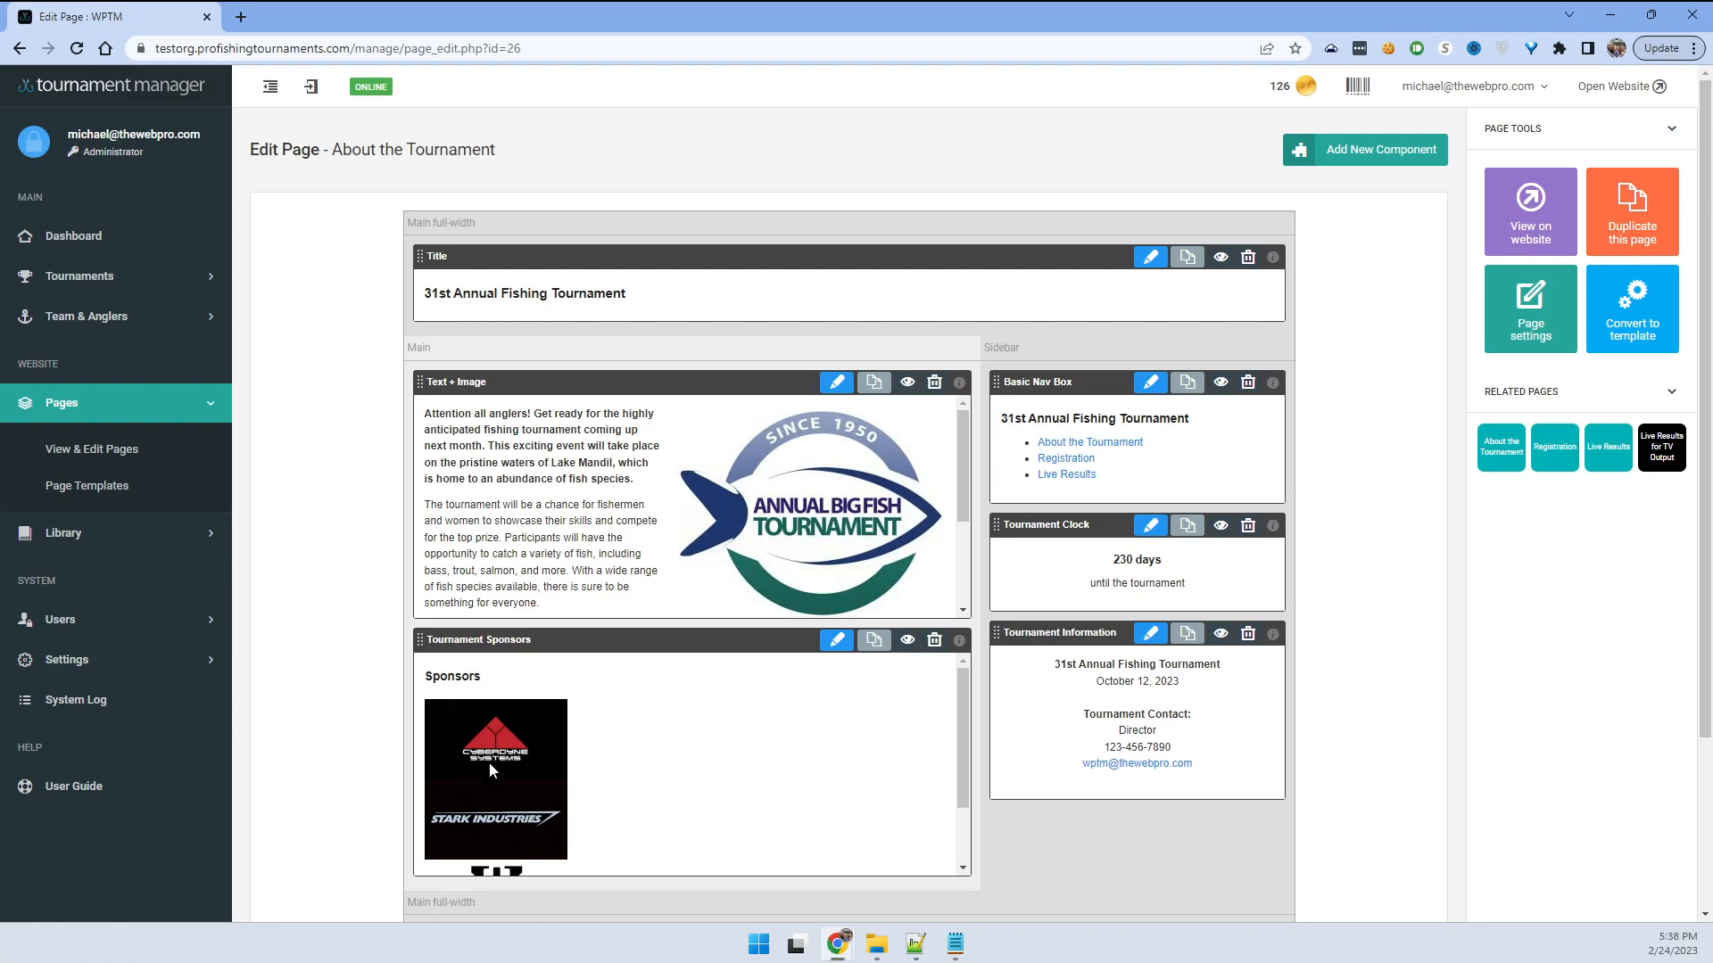
- Set the Tournament Sponsors component's display to Large Icons in Carousel and save the changes
{"action": "left_click", "coordinate": [837, 641]}
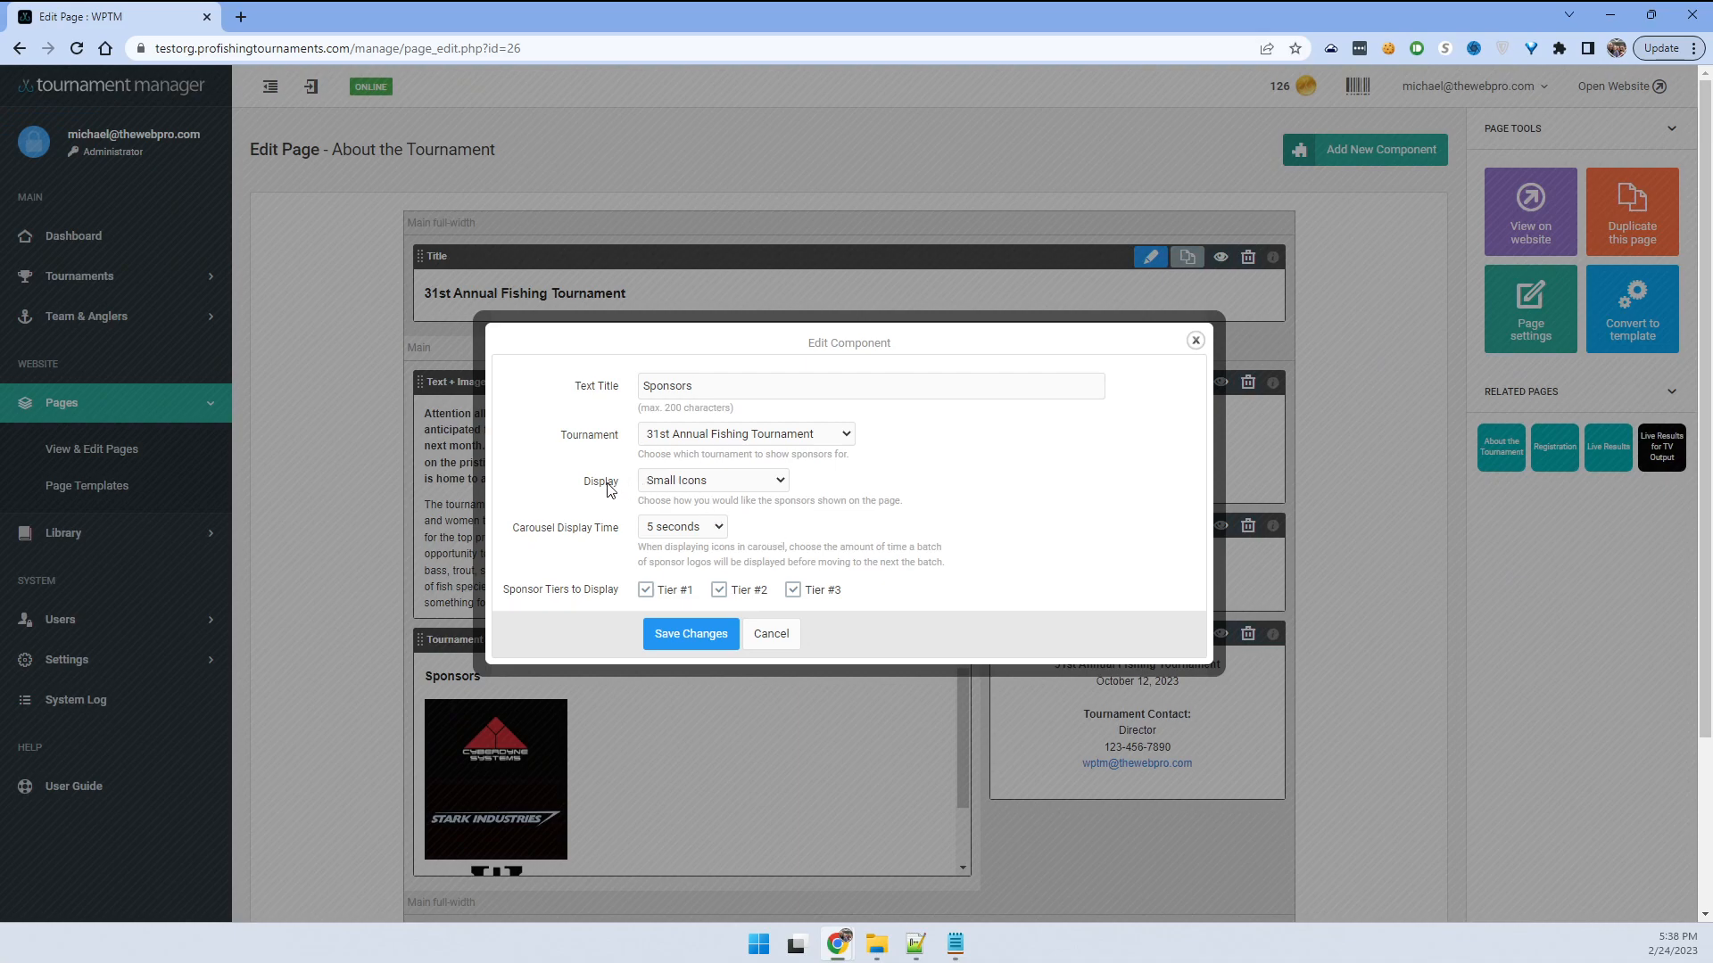
{"action": "left_click", "coordinate": [683, 482]}
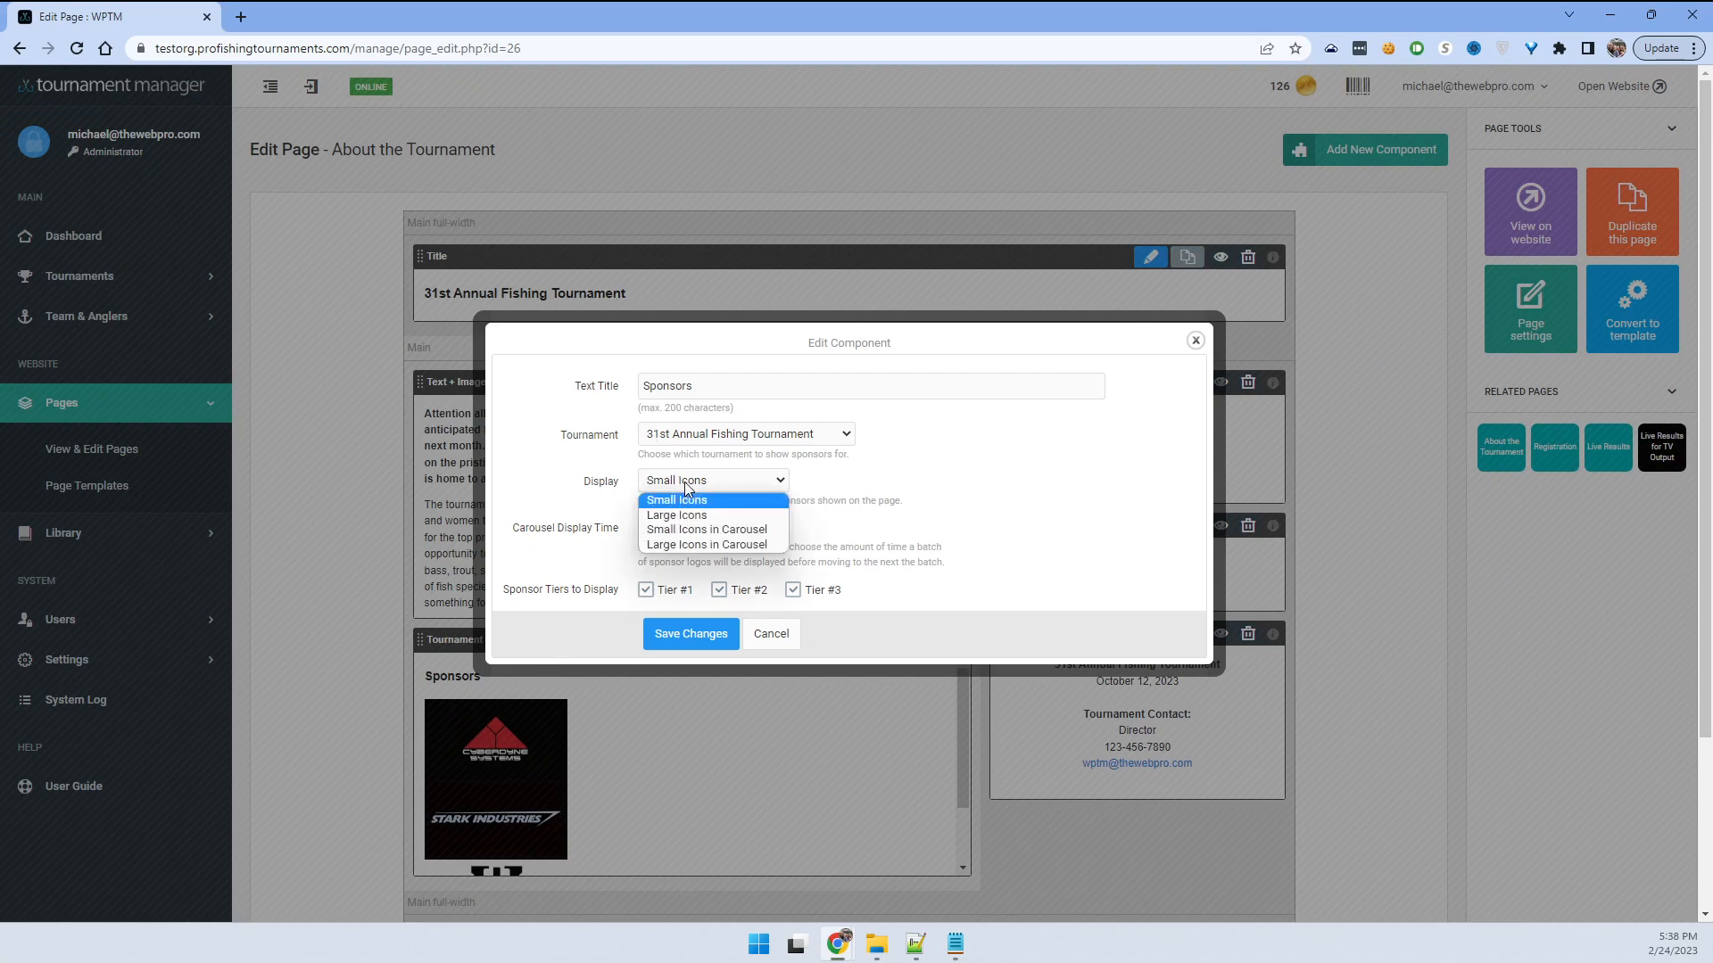
{"action": "left_click", "coordinate": [680, 546]}
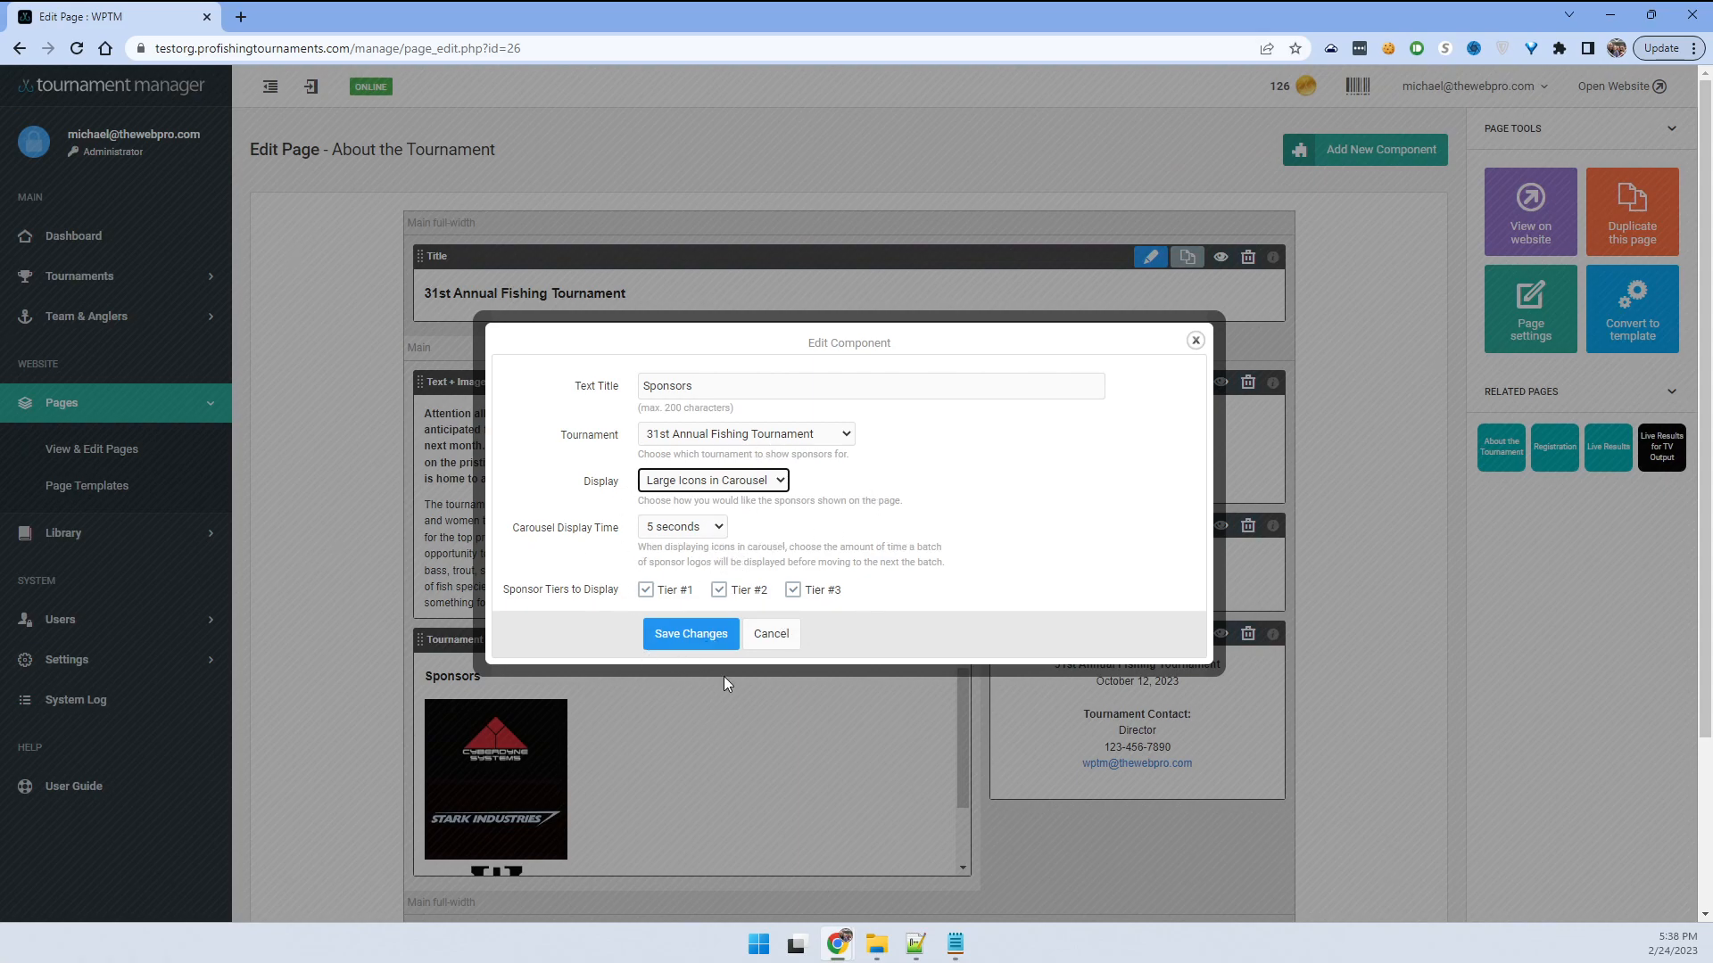
{"action": "left_click", "coordinate": [687, 637]}
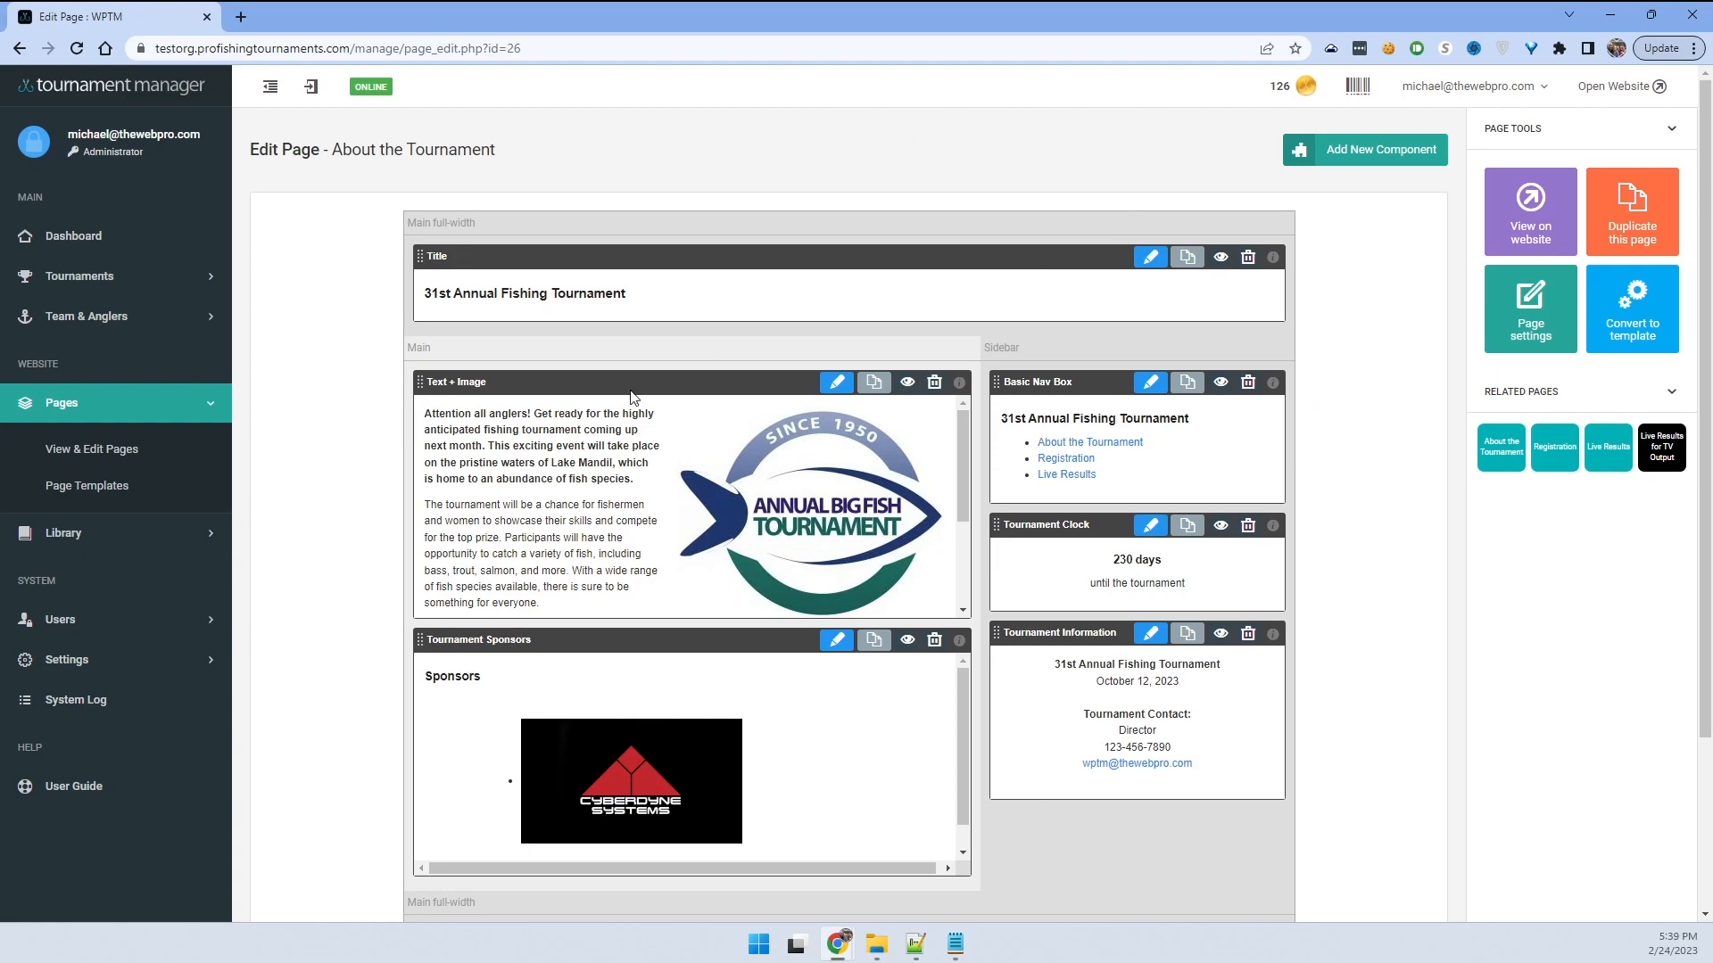
- Examine the components offered in each category for adding to the page and the page areas available, cancelling without adding one
{"action": "left_click", "coordinate": [1355, 157]}
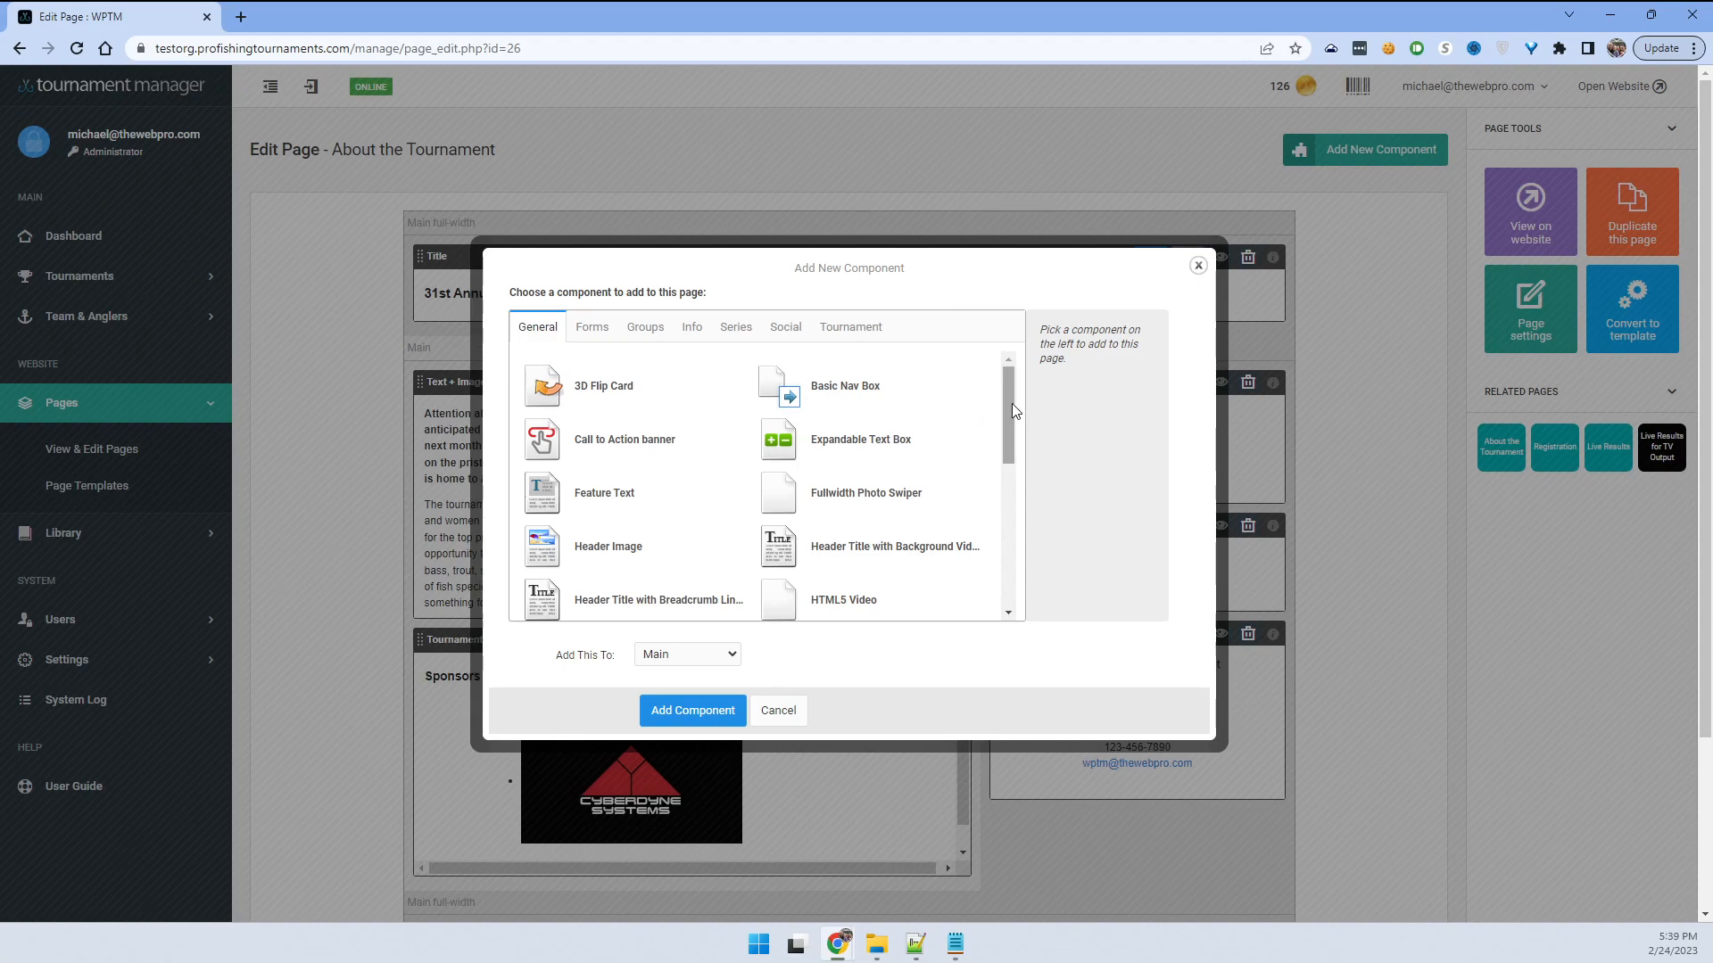
{"action": "left_click_drag", "start_coordinate": [1010, 403], "coordinate": [1004, 436]}
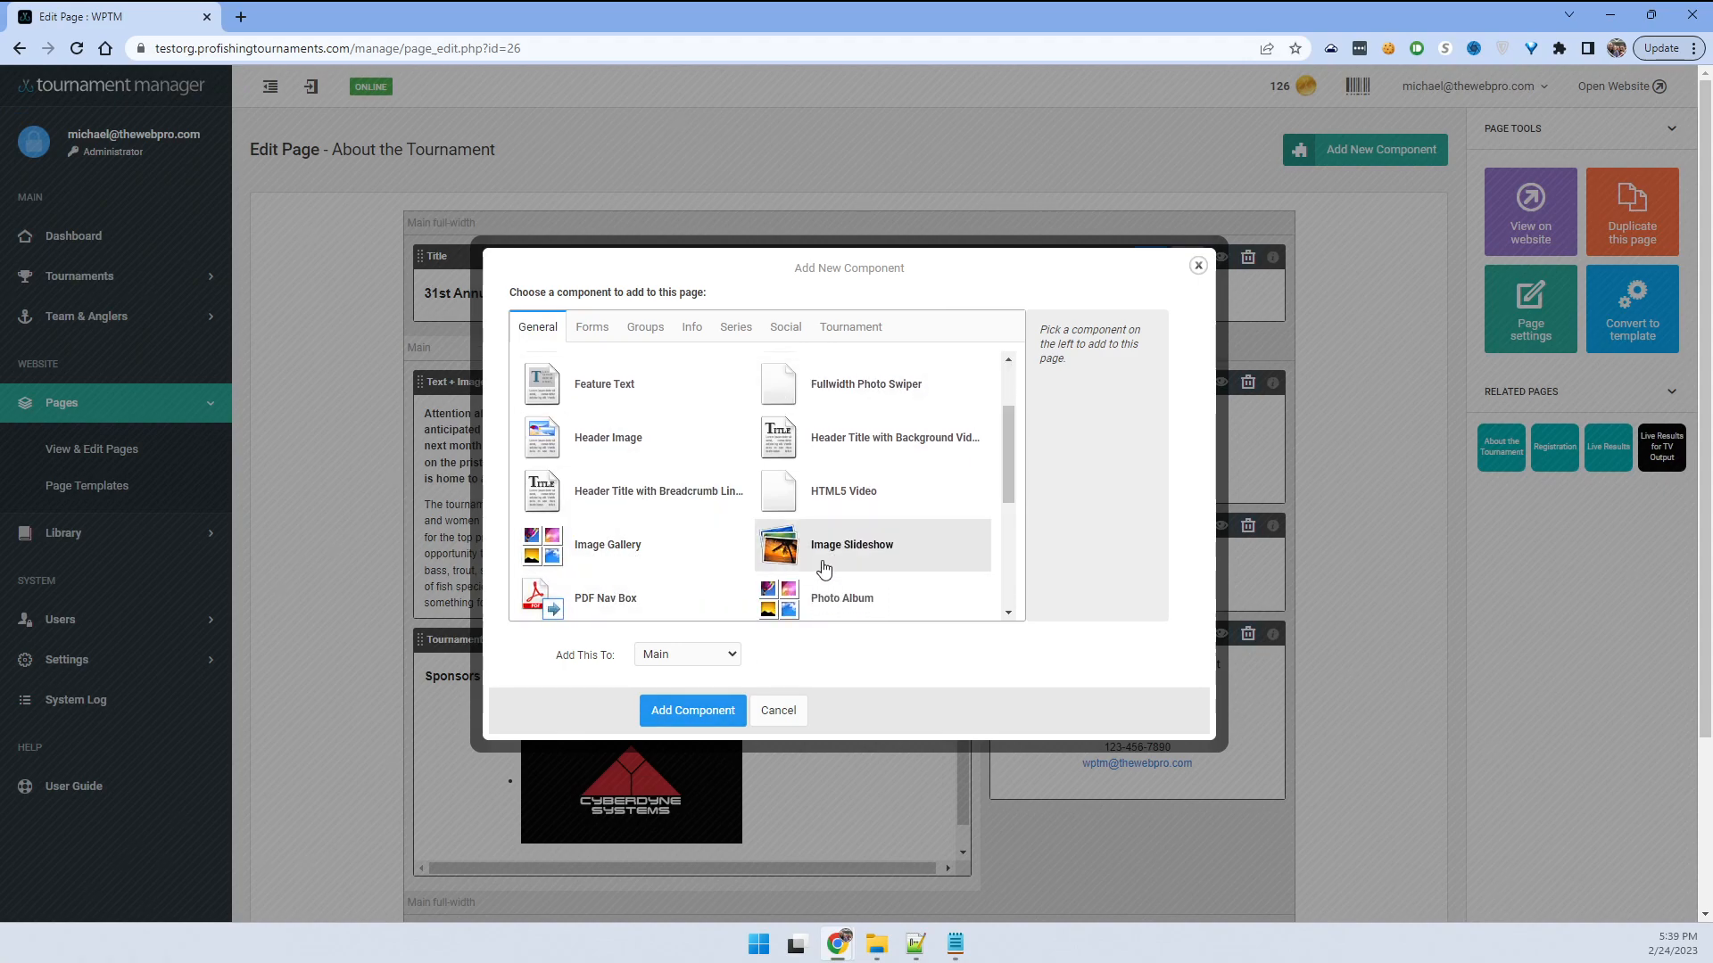
{"action": "left_click_drag", "start_coordinate": [1011, 471], "coordinate": [1017, 393]}
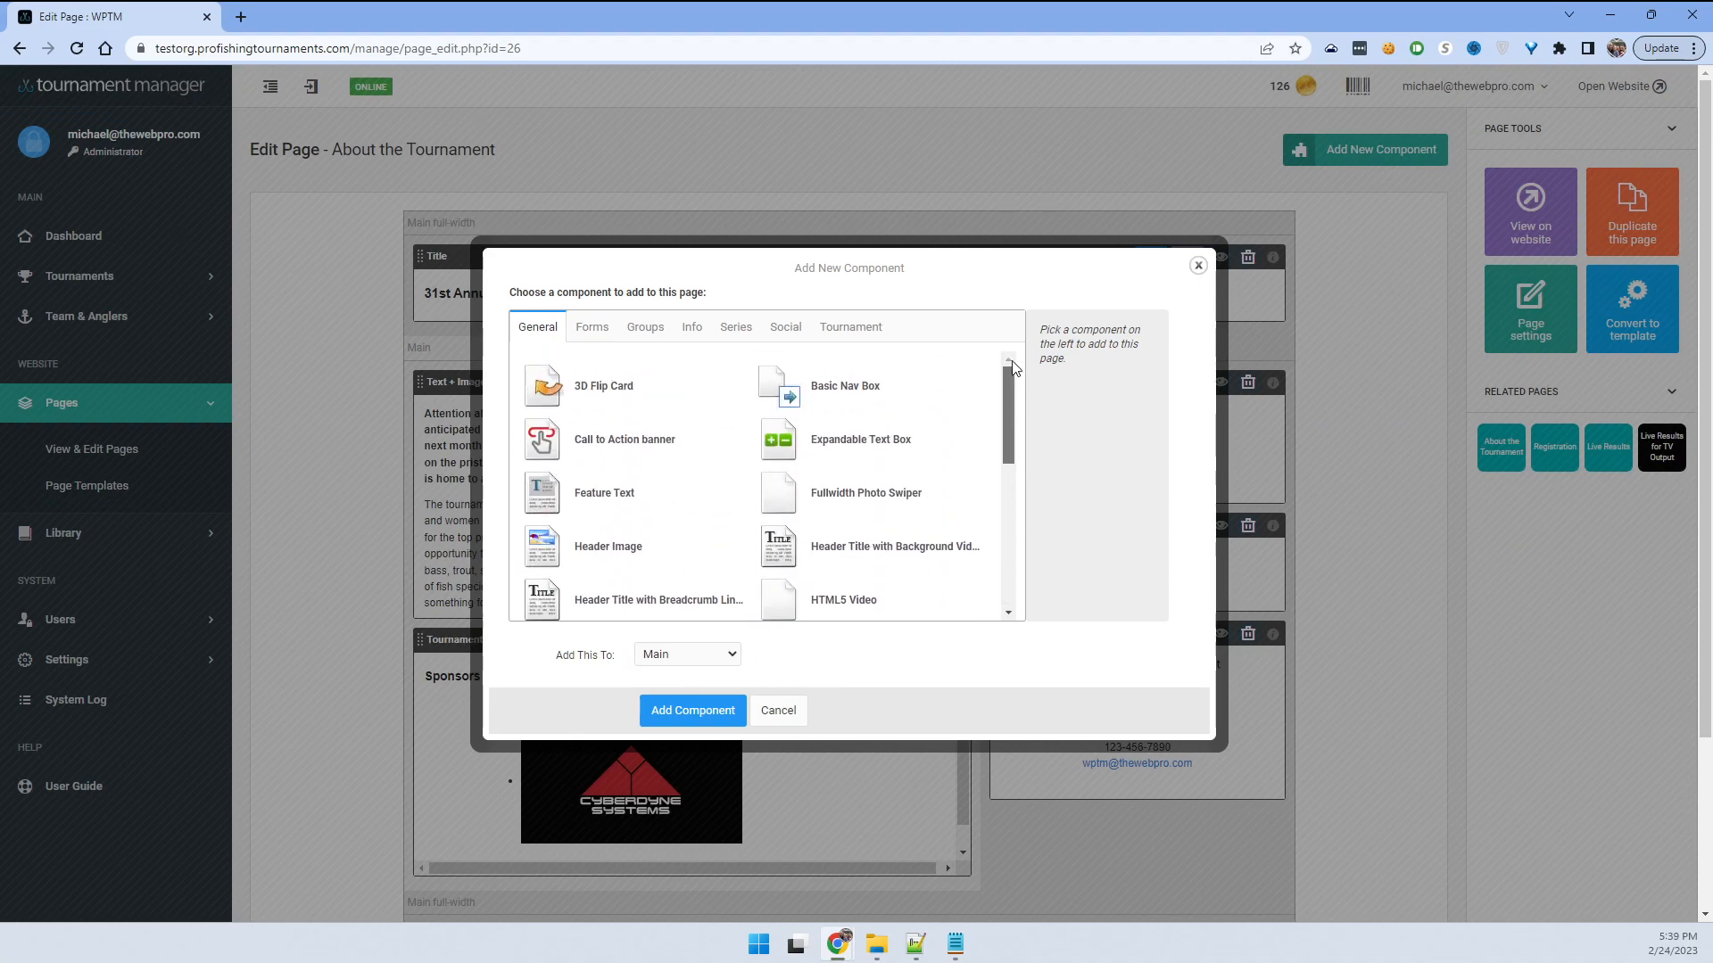
{"action": "left_click", "coordinate": [593, 330]}
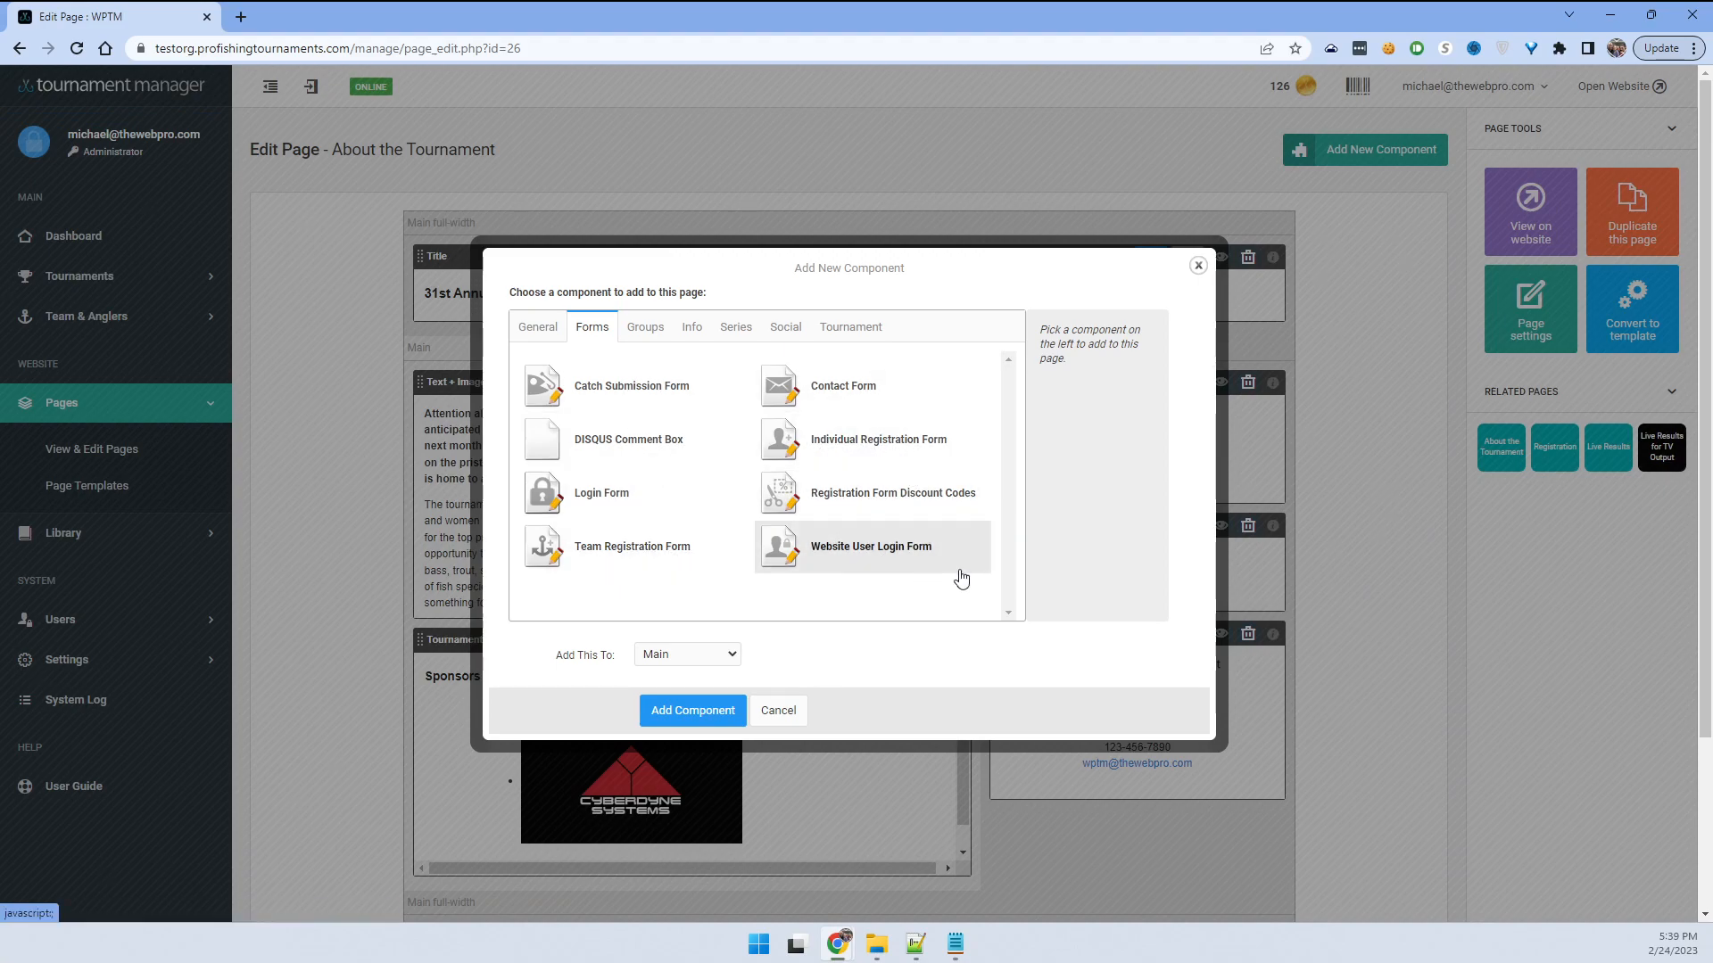
{"action": "left_click", "coordinate": [645, 327]}
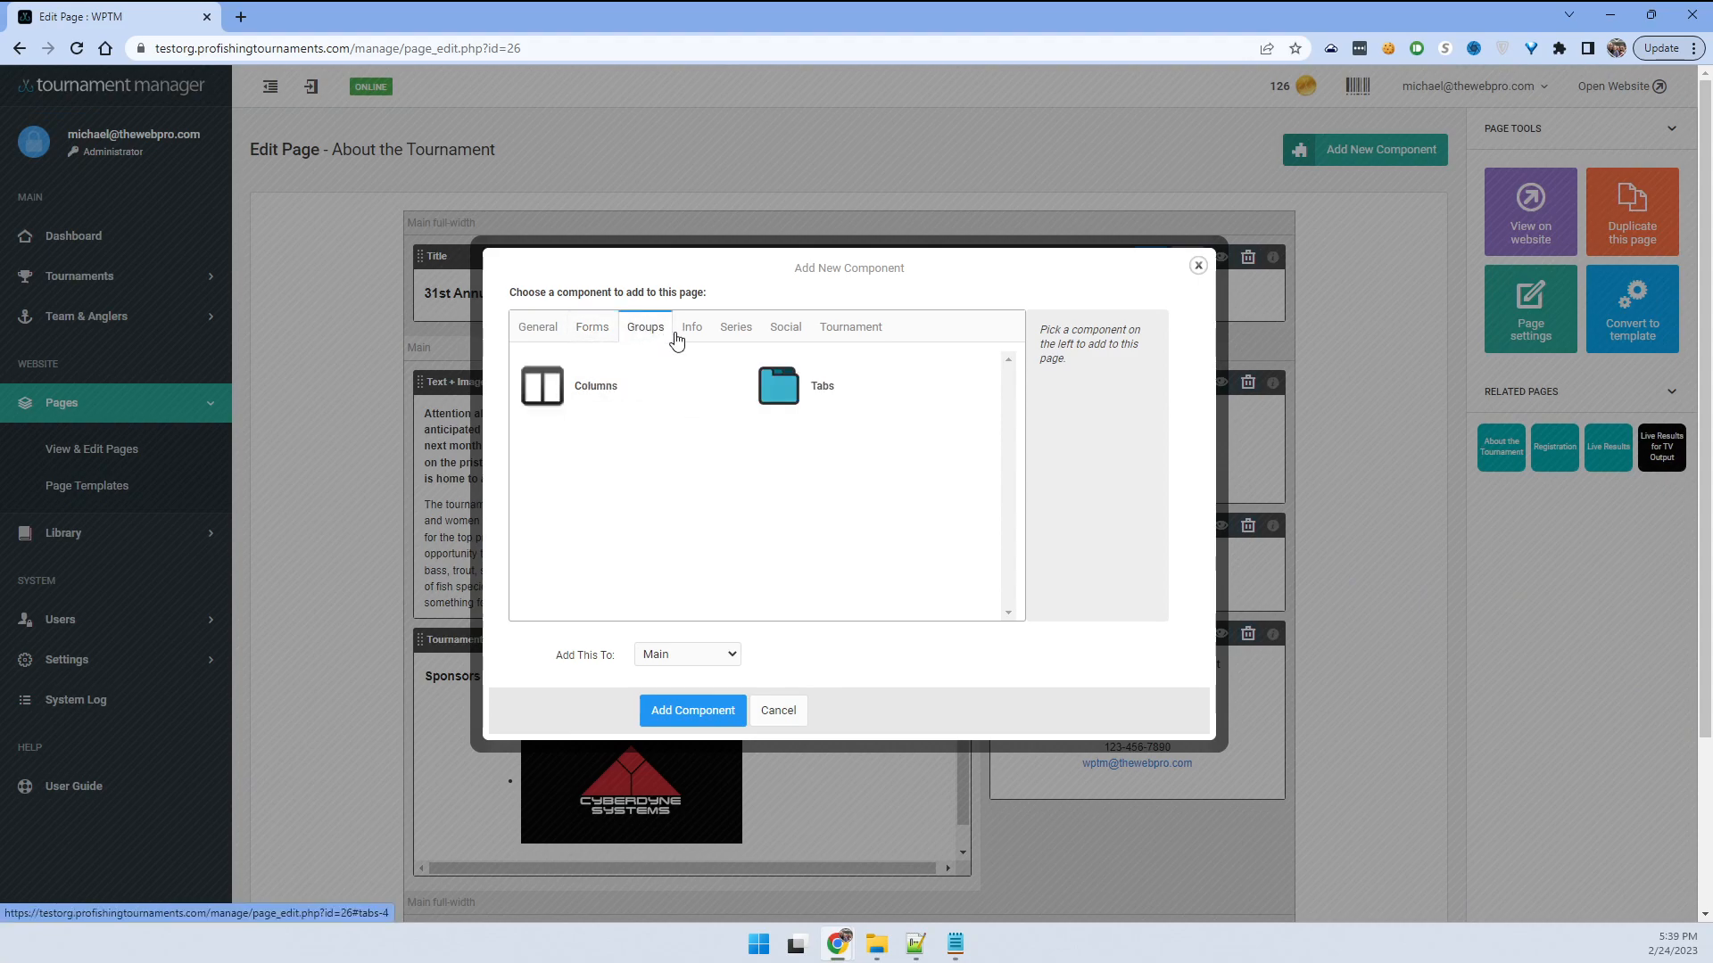
{"action": "left_click", "coordinate": [693, 327]}
{"action": "left_click", "coordinate": [736, 328]}
{"action": "left_click", "coordinate": [785, 328]}
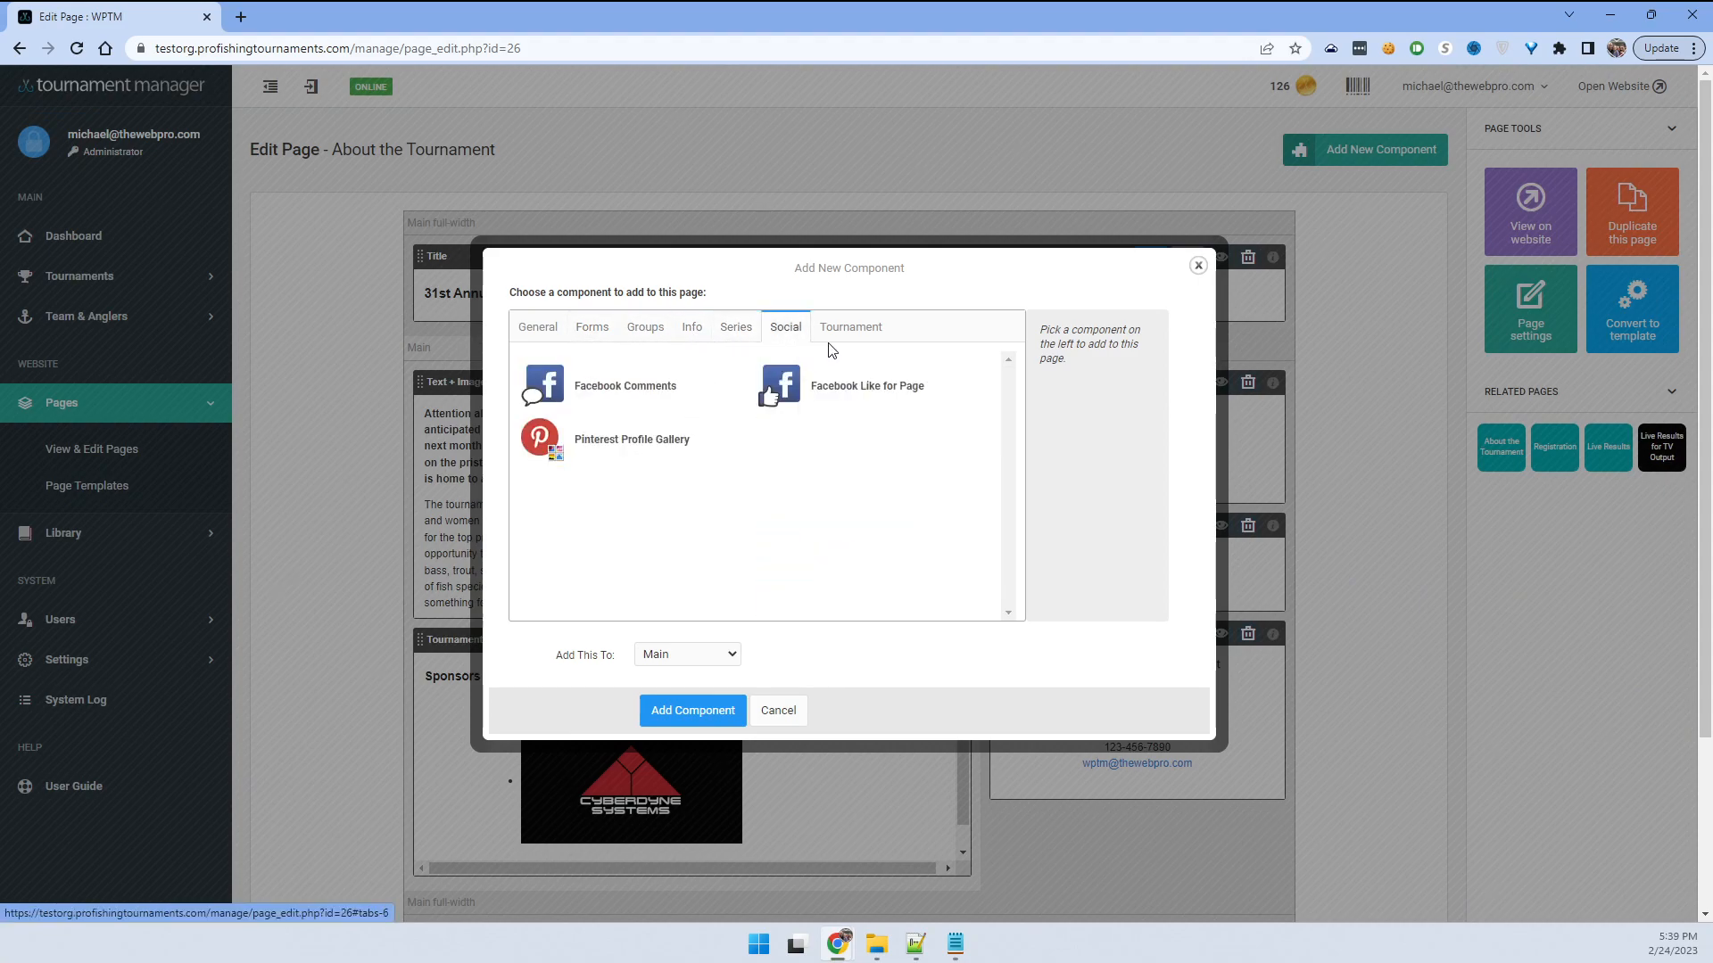
{"action": "left_click", "coordinate": [848, 330]}
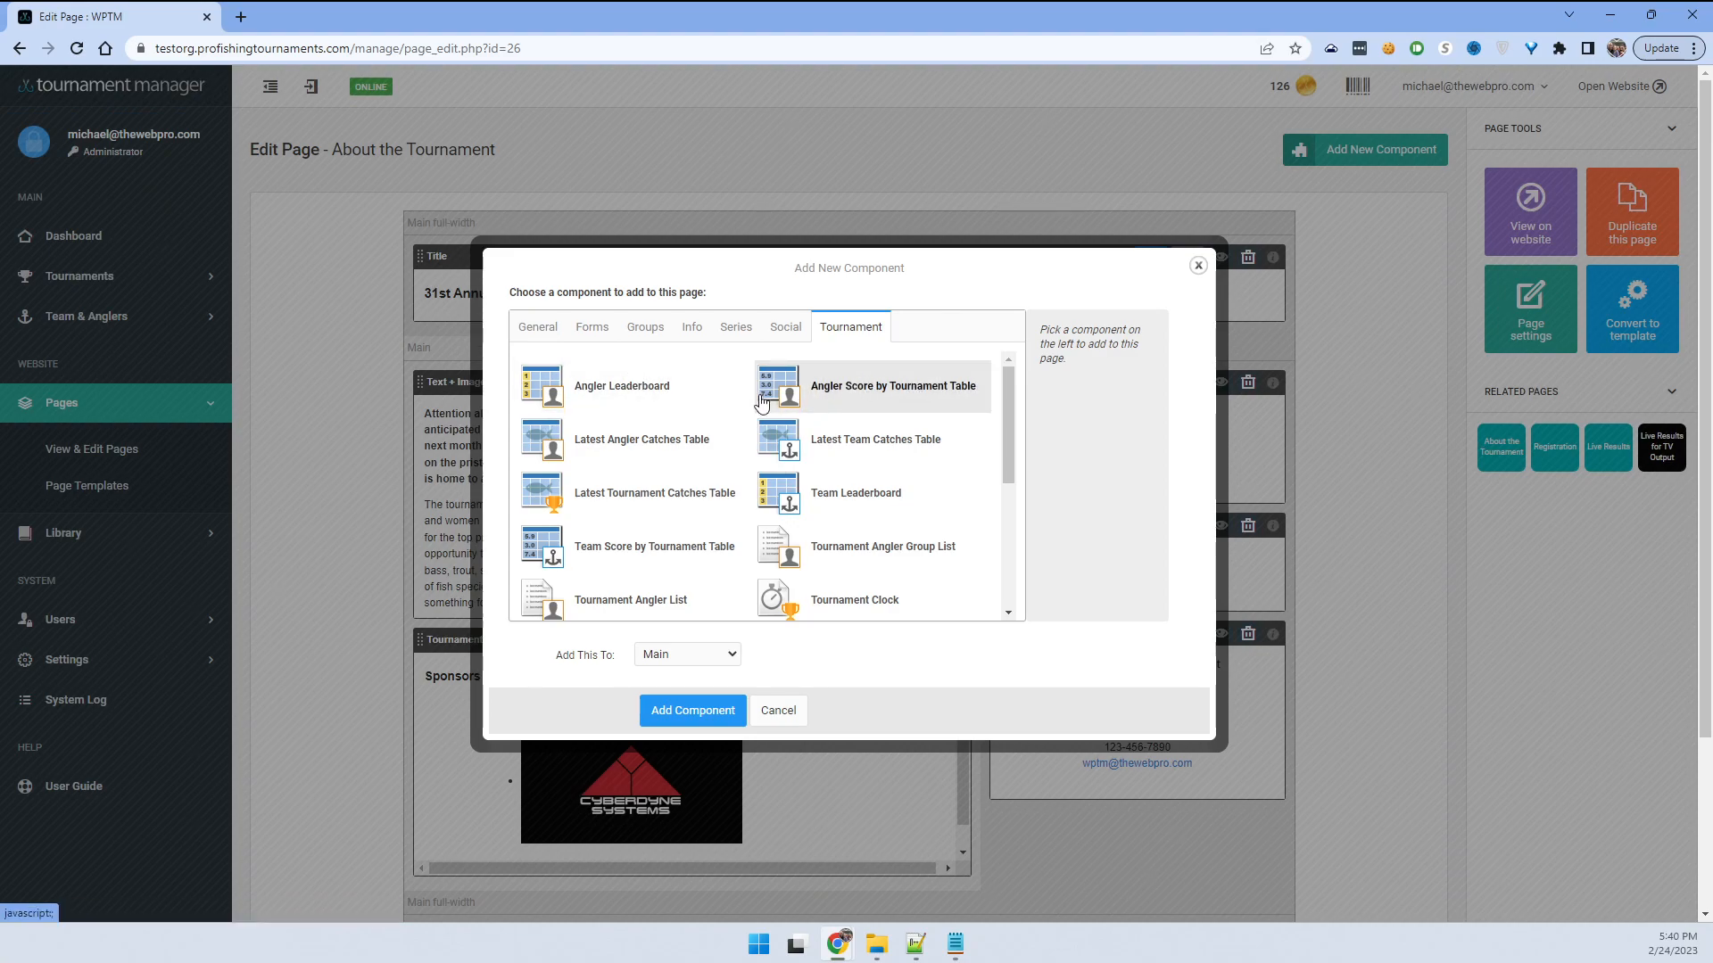
{"action": "mouse_move", "coordinate": [1008, 438]}
{"action": "left_mouse_down"}
{"action": "mouse_move", "coordinate": [1005, 582]}
{"action": "mouse_move", "coordinate": [1006, 432]}
{"action": "left_mouse_up"}
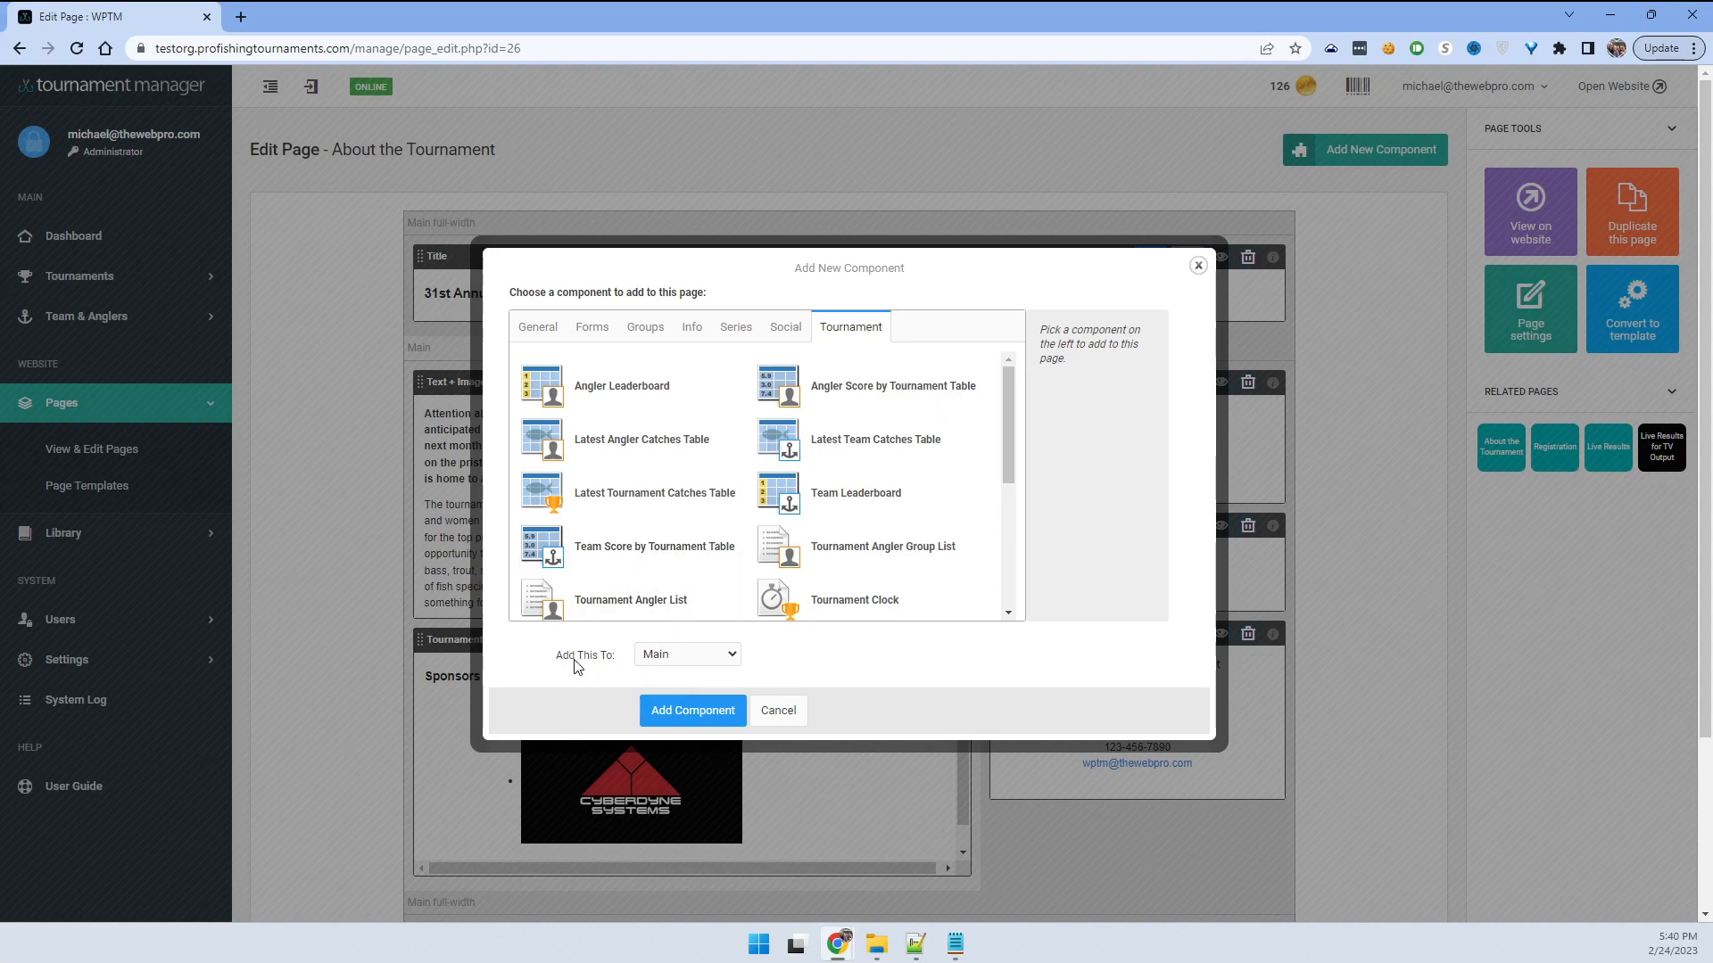
{"action": "left_click", "coordinate": [656, 657]}
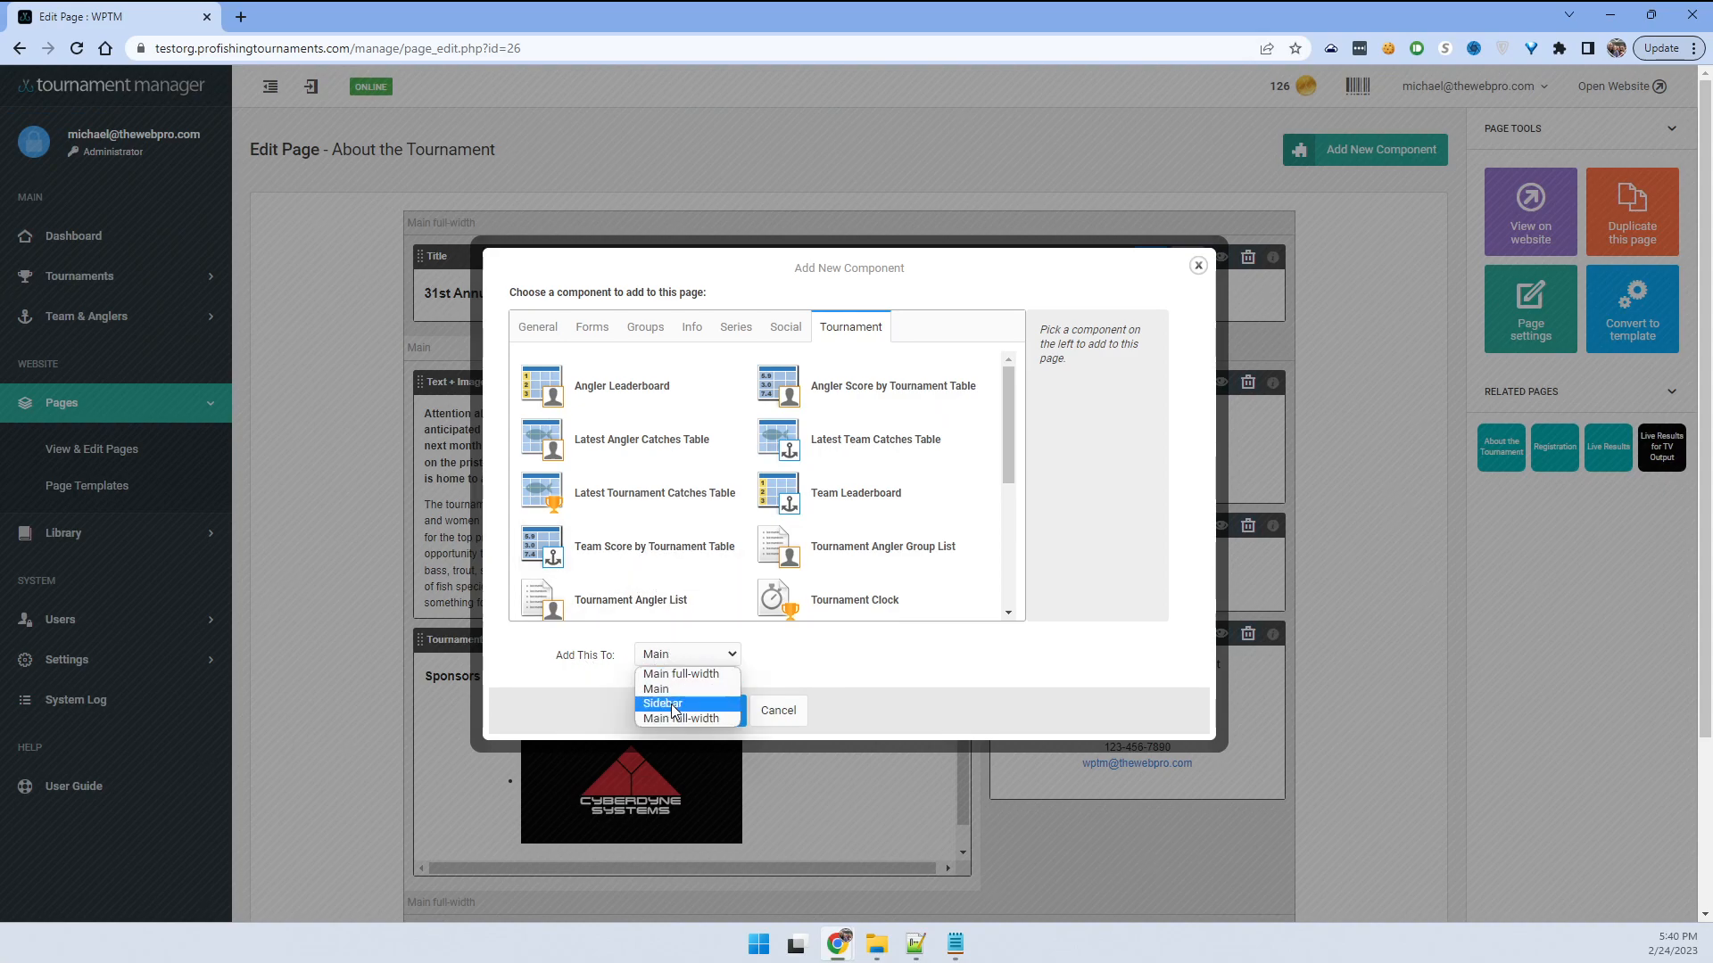
{"action": "left_click", "coordinate": [775, 713]}
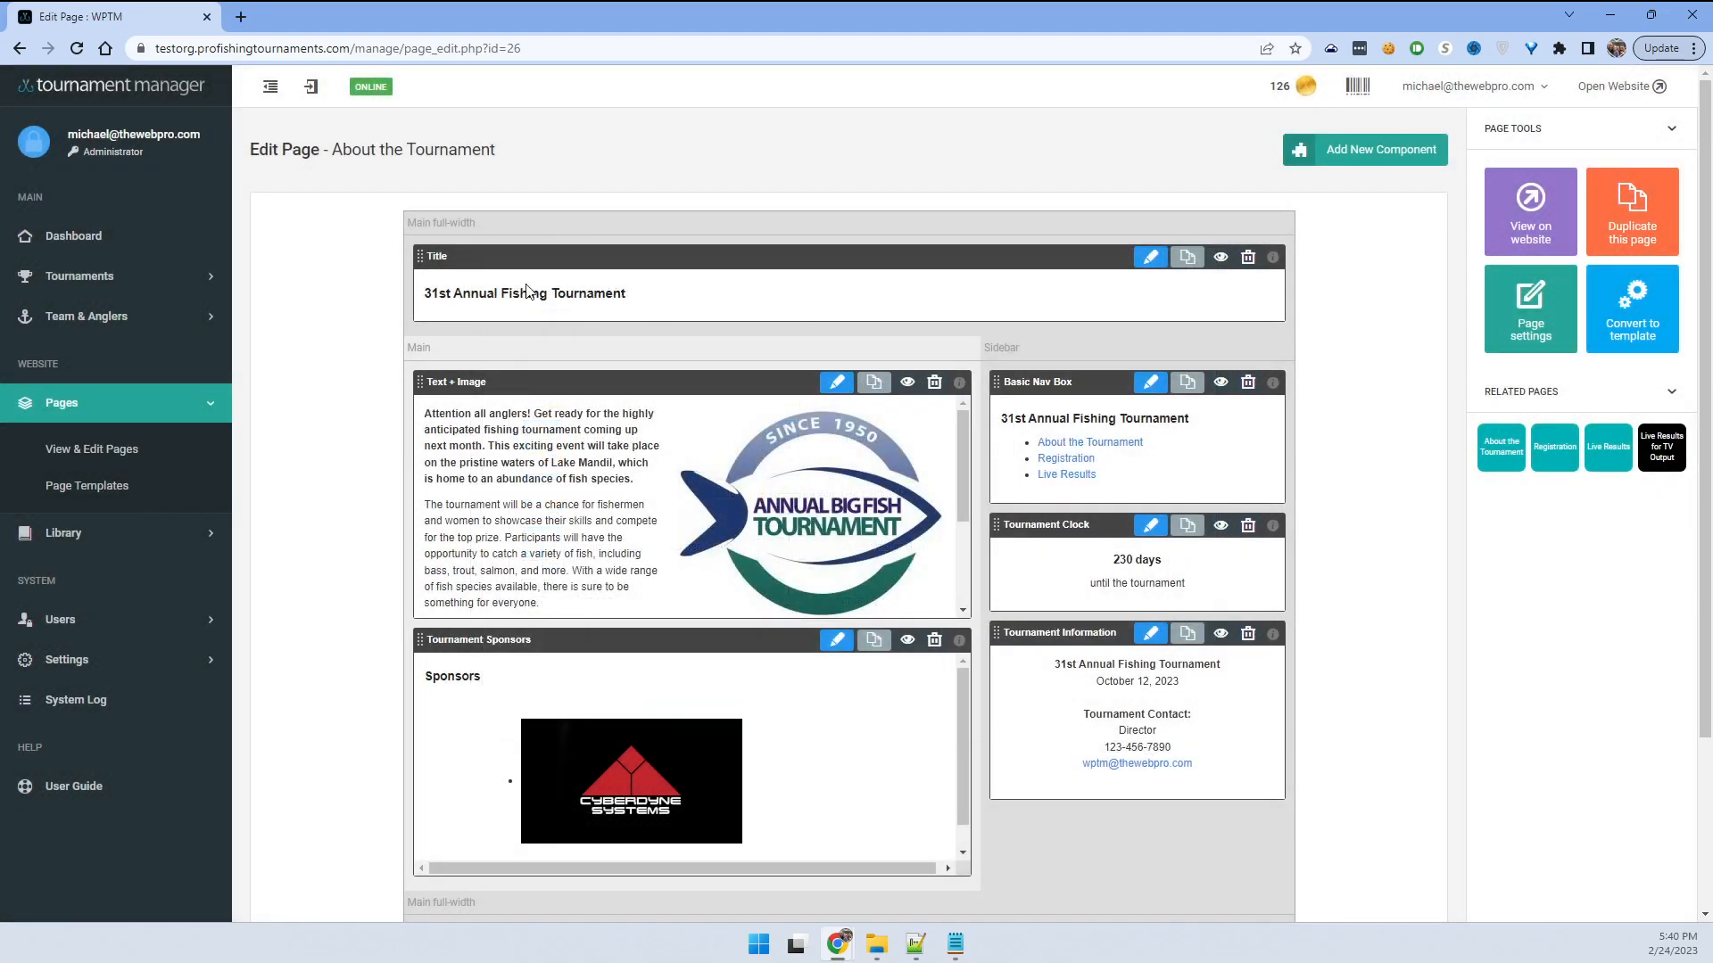
- Examine the page layout's areas: the upper Main full-width, Main, Sidebar and the lower Main full-width
{"action": "left_click_drag", "start_coordinate": [410, 221], "coordinate": [505, 232]}
{"action": "left_click_drag", "start_coordinate": [410, 350], "coordinate": [484, 359]}
{"action": "left_click_drag", "start_coordinate": [985, 348], "coordinate": [1015, 351]}
{"action": "scroll", "coordinate": [959, 511], "scroll_direction": "down", "scroll_amount": 2}
{"action": "scroll", "coordinate": [959, 511], "scroll_direction": "down", "scroll_amount": 1}
{"action": "left_click_drag", "start_coordinate": [410, 682], "coordinate": [468, 683]}
{"action": "left_click", "coordinate": [554, 684]}
{"action": "scroll", "coordinate": [1332, 629], "scroll_direction": "up", "scroll_amount": 2}
{"action": "scroll", "coordinate": [1332, 629], "scroll_direction": "up", "scroll_amount": 1}
- Hide the Tournament Sponsors component and check the page on the website, closing the preview when done
{"action": "left_click", "coordinate": [909, 648]}
{"action": "left_click", "coordinate": [1508, 223]}
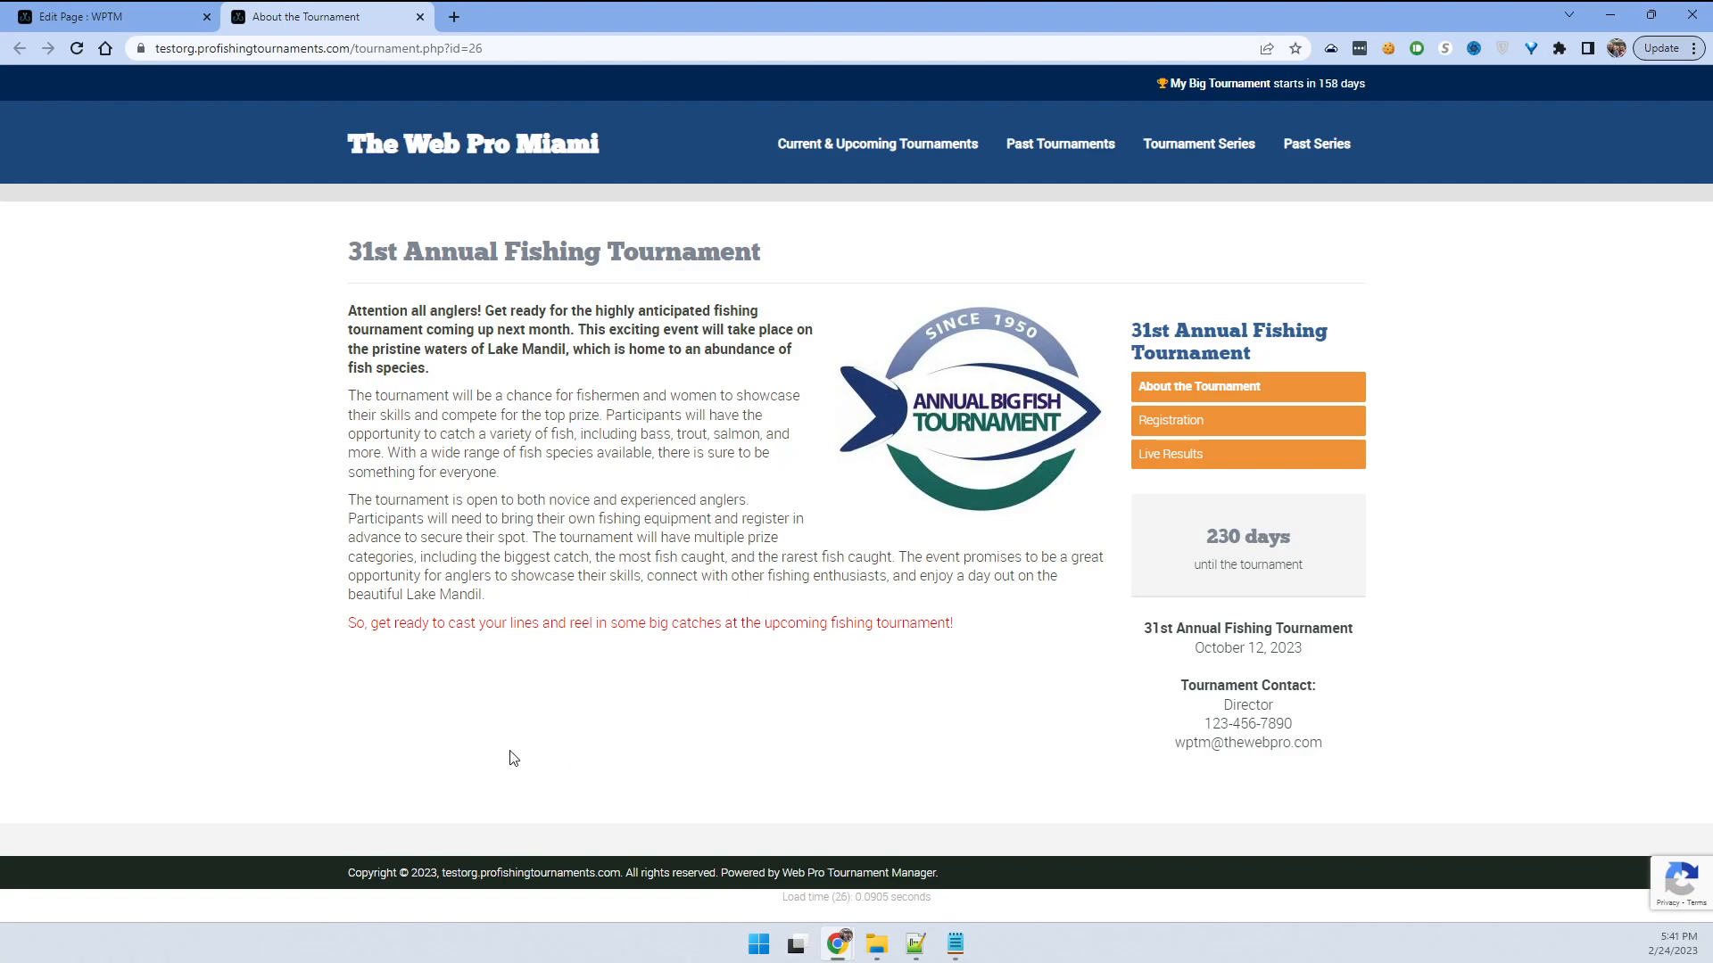
{"action": "left_click_drag", "start_coordinate": [477, 397], "coordinate": [508, 573]}
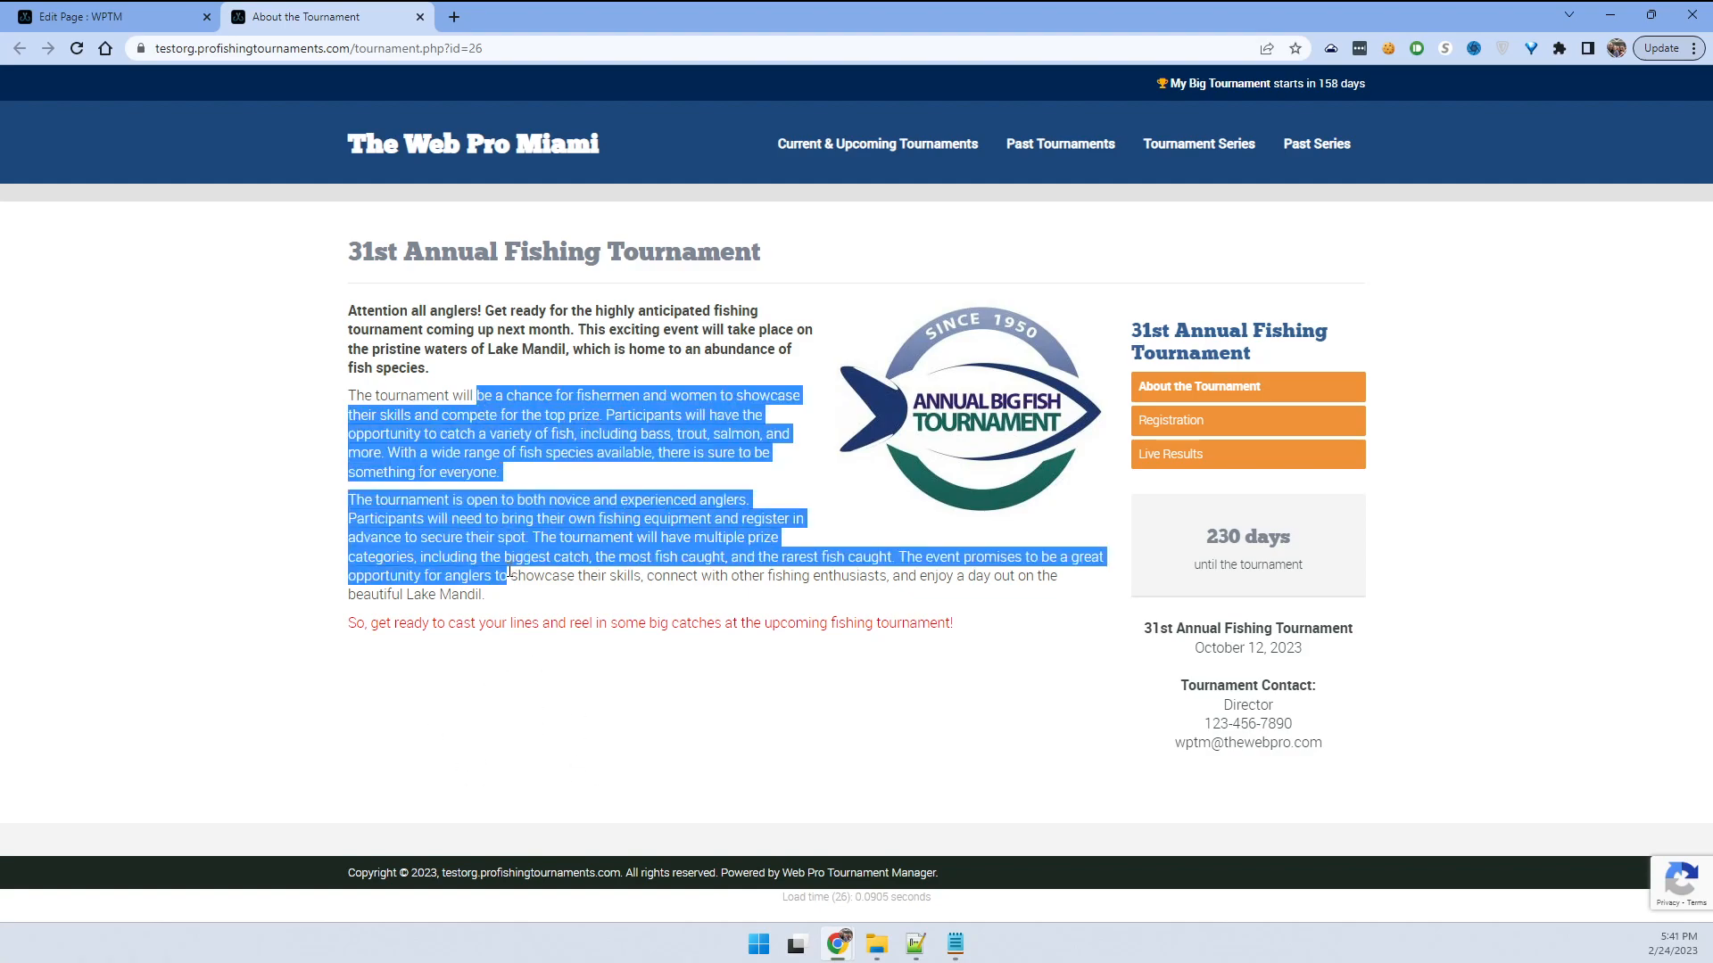
{"action": "left_click", "coordinate": [420, 17]}
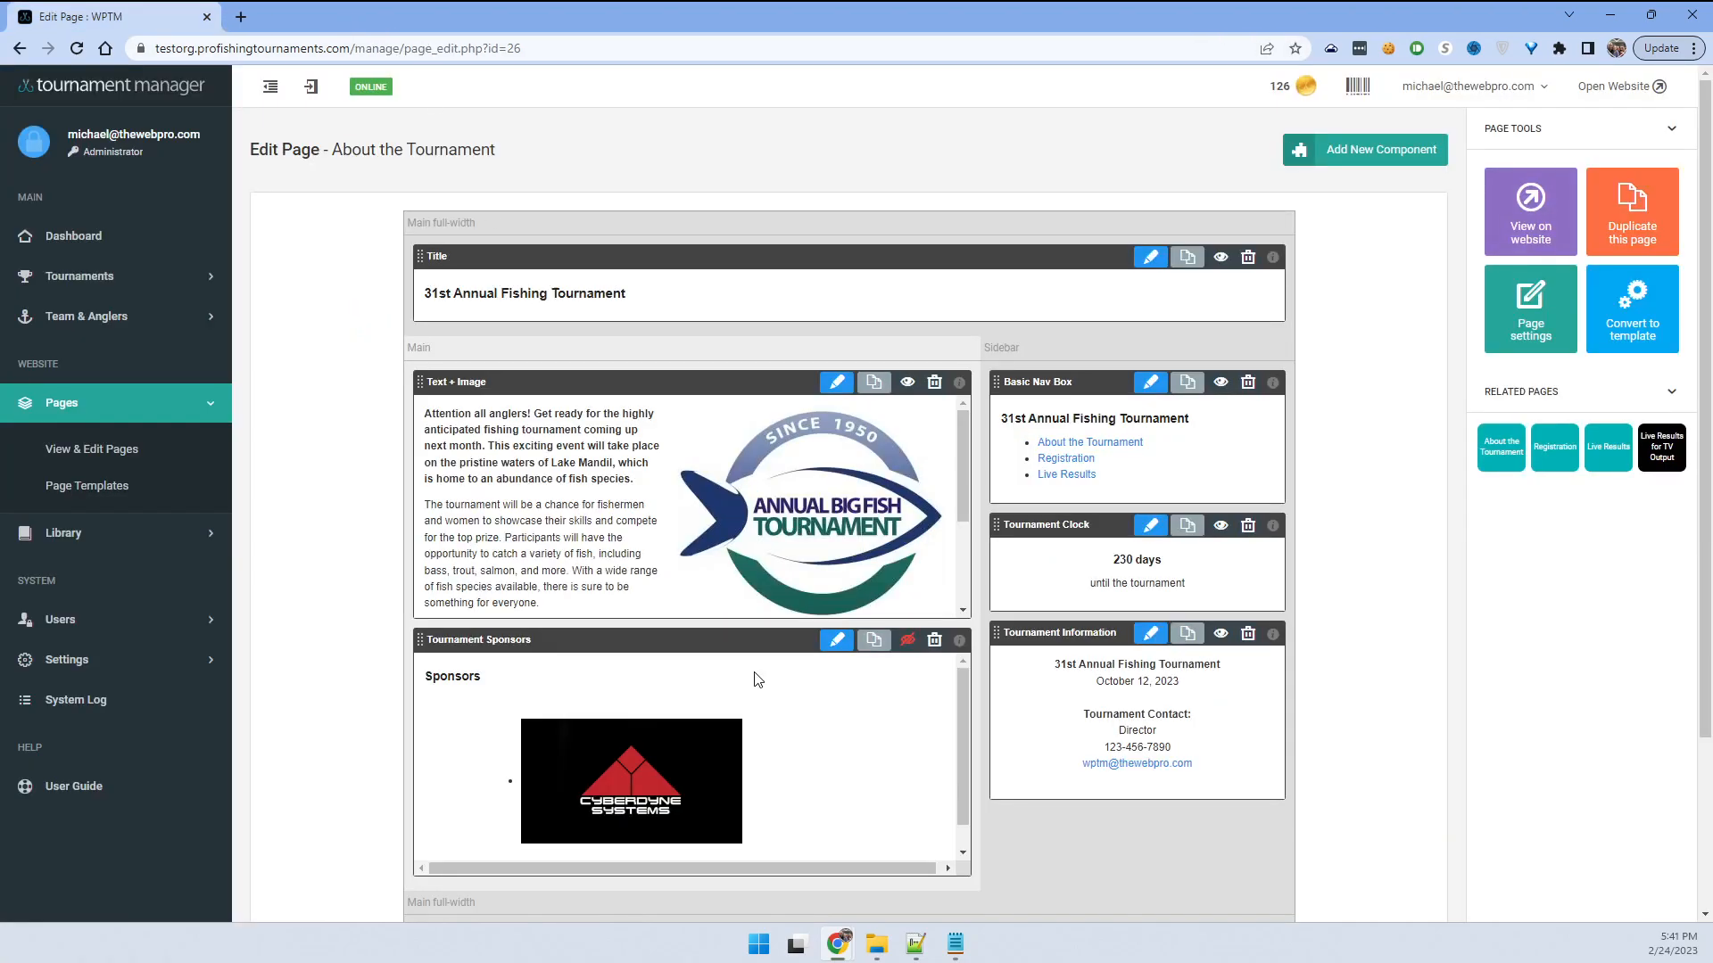
- Make the hidden Tournament Sponsors component visible again
{"action": "left_click", "coordinate": [908, 640]}
{"action": "left_click_drag", "start_coordinate": [467, 418], "coordinate": [544, 586]}
{"action": "left_click", "coordinate": [544, 586]}
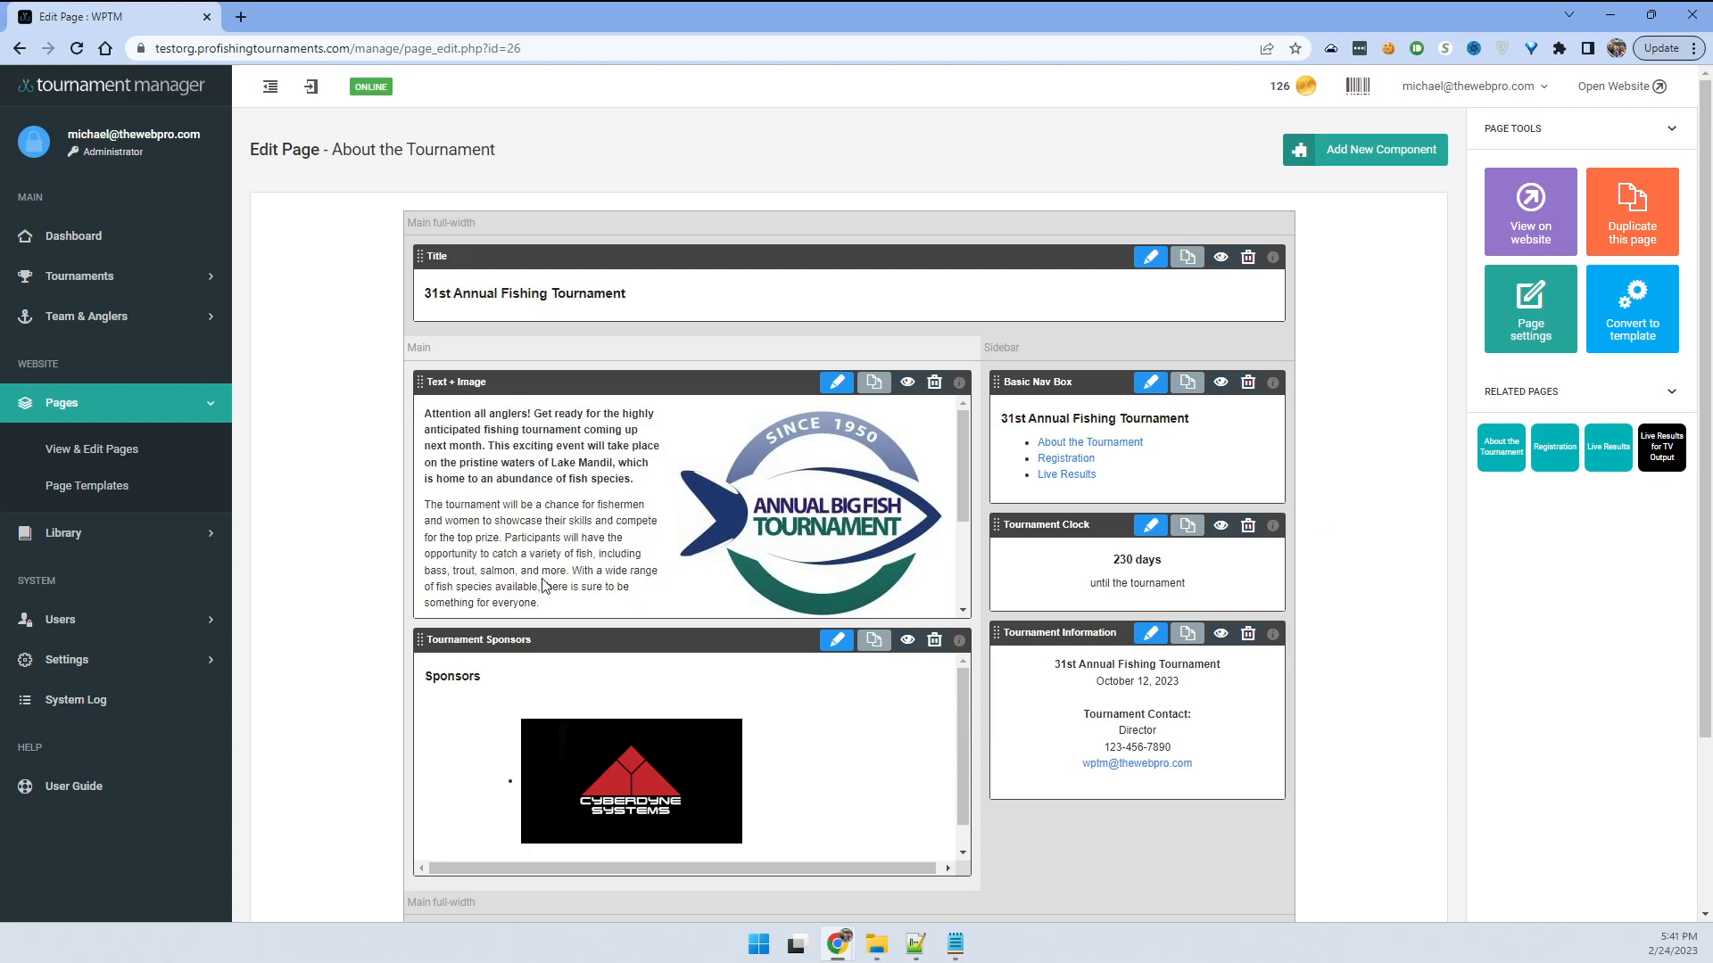
- Duplicate the Text + Image component as a Copy into the Main area of the 31st Annual Fishing Tournament's About the Tournament page
{"action": "left_click", "coordinate": [873, 386]}
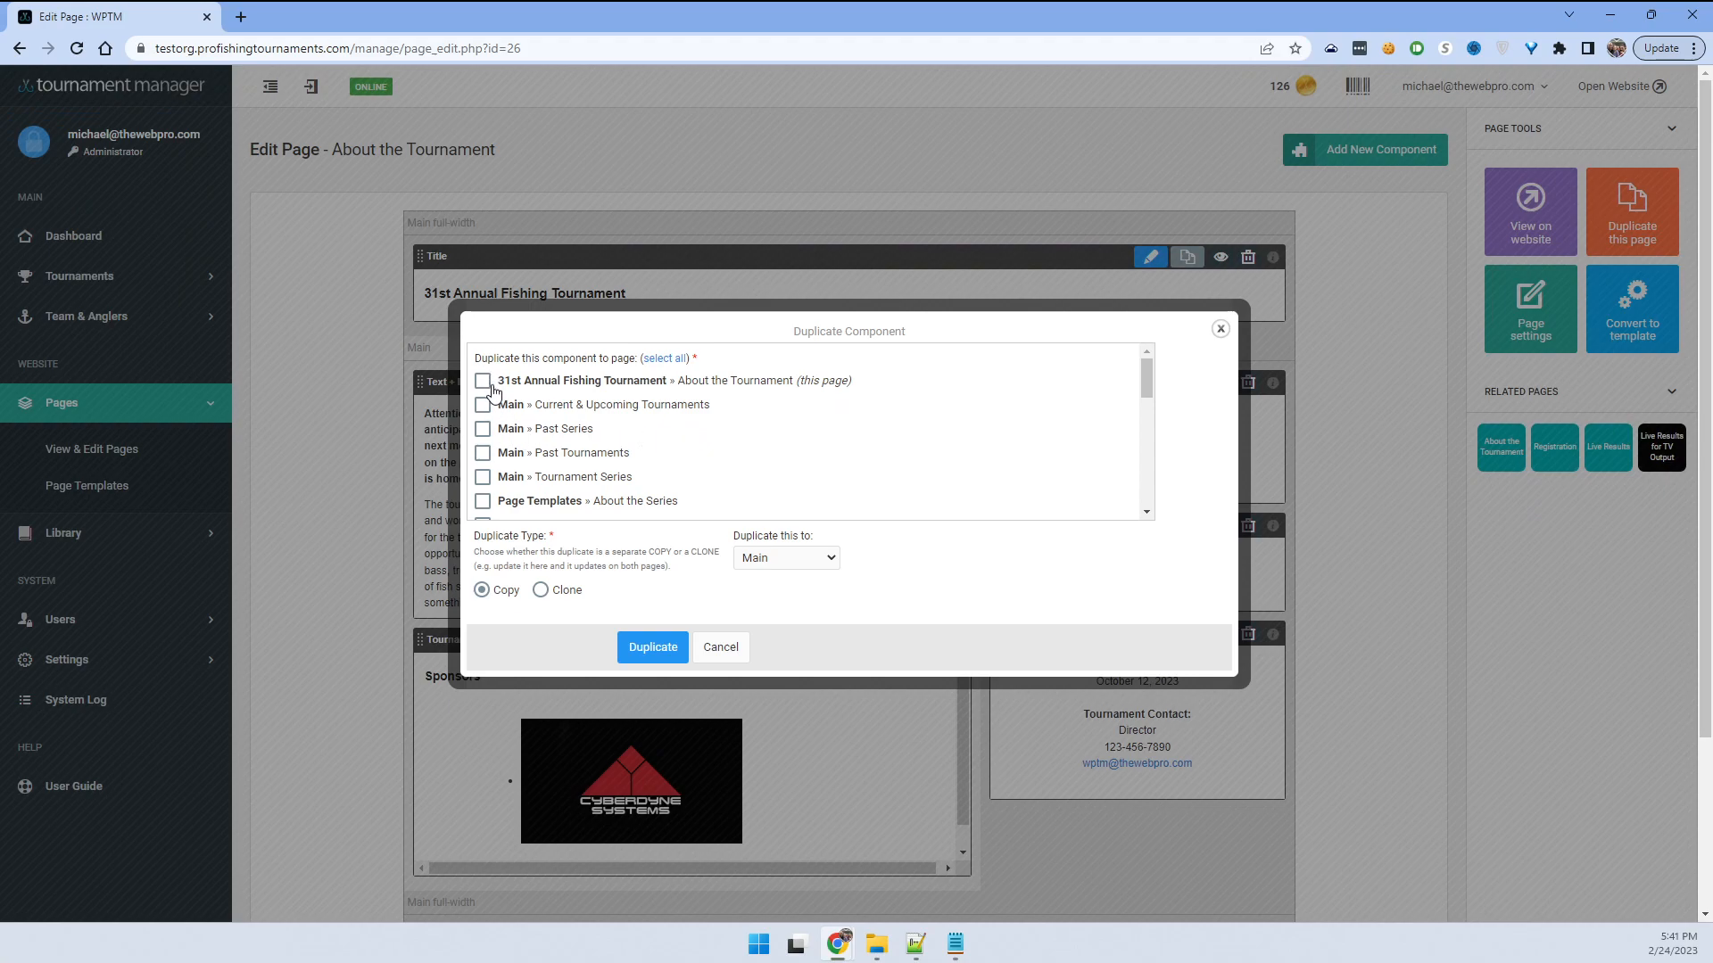
{"action": "left_click_drag", "start_coordinate": [808, 389], "coordinate": [854, 384]}
{"action": "left_click", "coordinate": [482, 382]}
{"action": "left_click", "coordinate": [482, 383]}
{"action": "left_click_drag", "start_coordinate": [1149, 394], "coordinate": [1113, 493]}
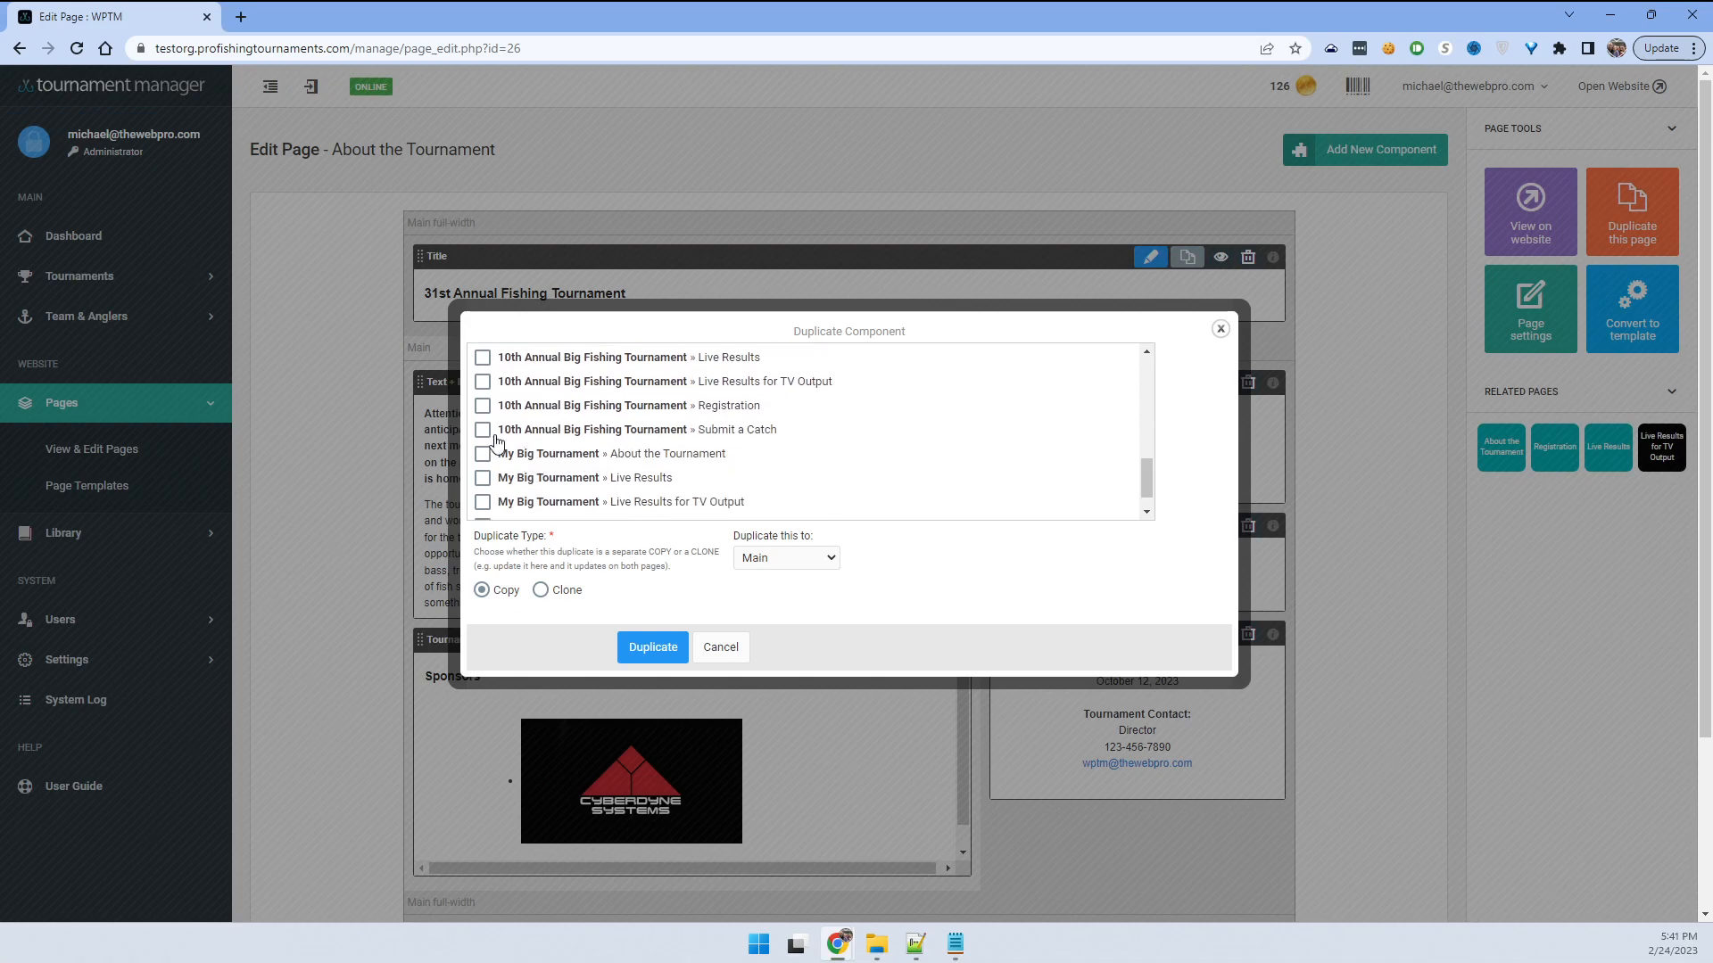
{"action": "scroll", "coordinate": [749, 435], "scroll_direction": "up", "scroll_amount": 1}
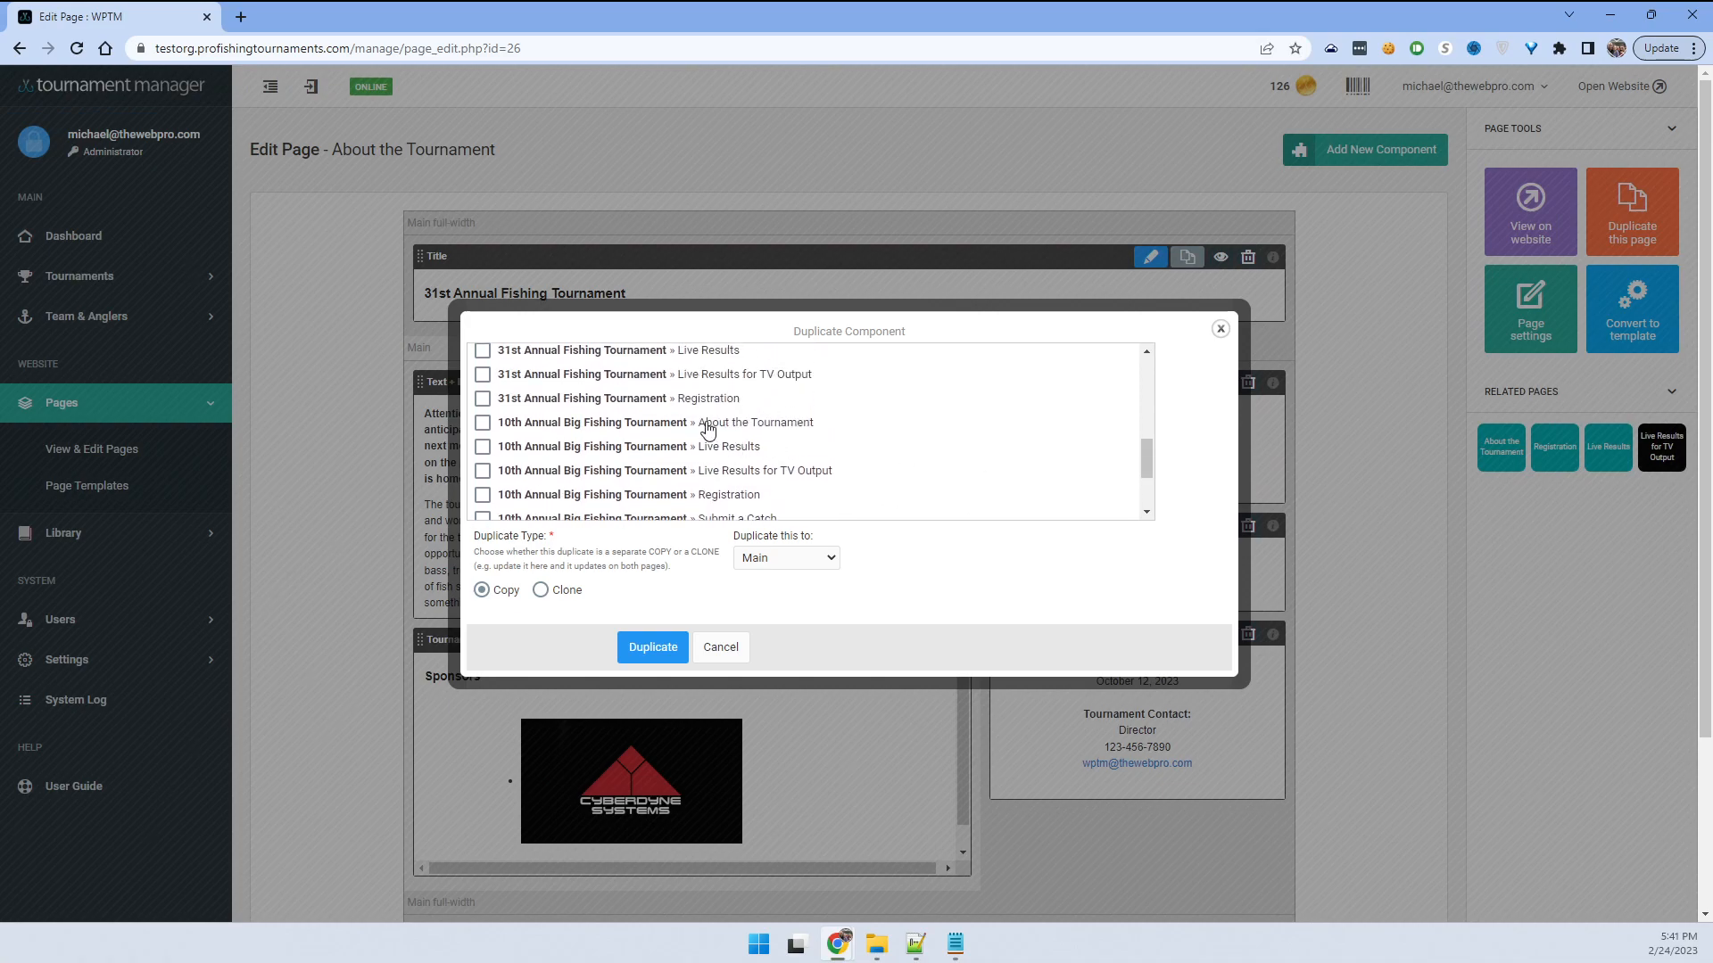
{"action": "left_click", "coordinate": [484, 428]}
{"action": "scroll", "coordinate": [1134, 458], "scroll_direction": "up", "scroll_amount": 5}
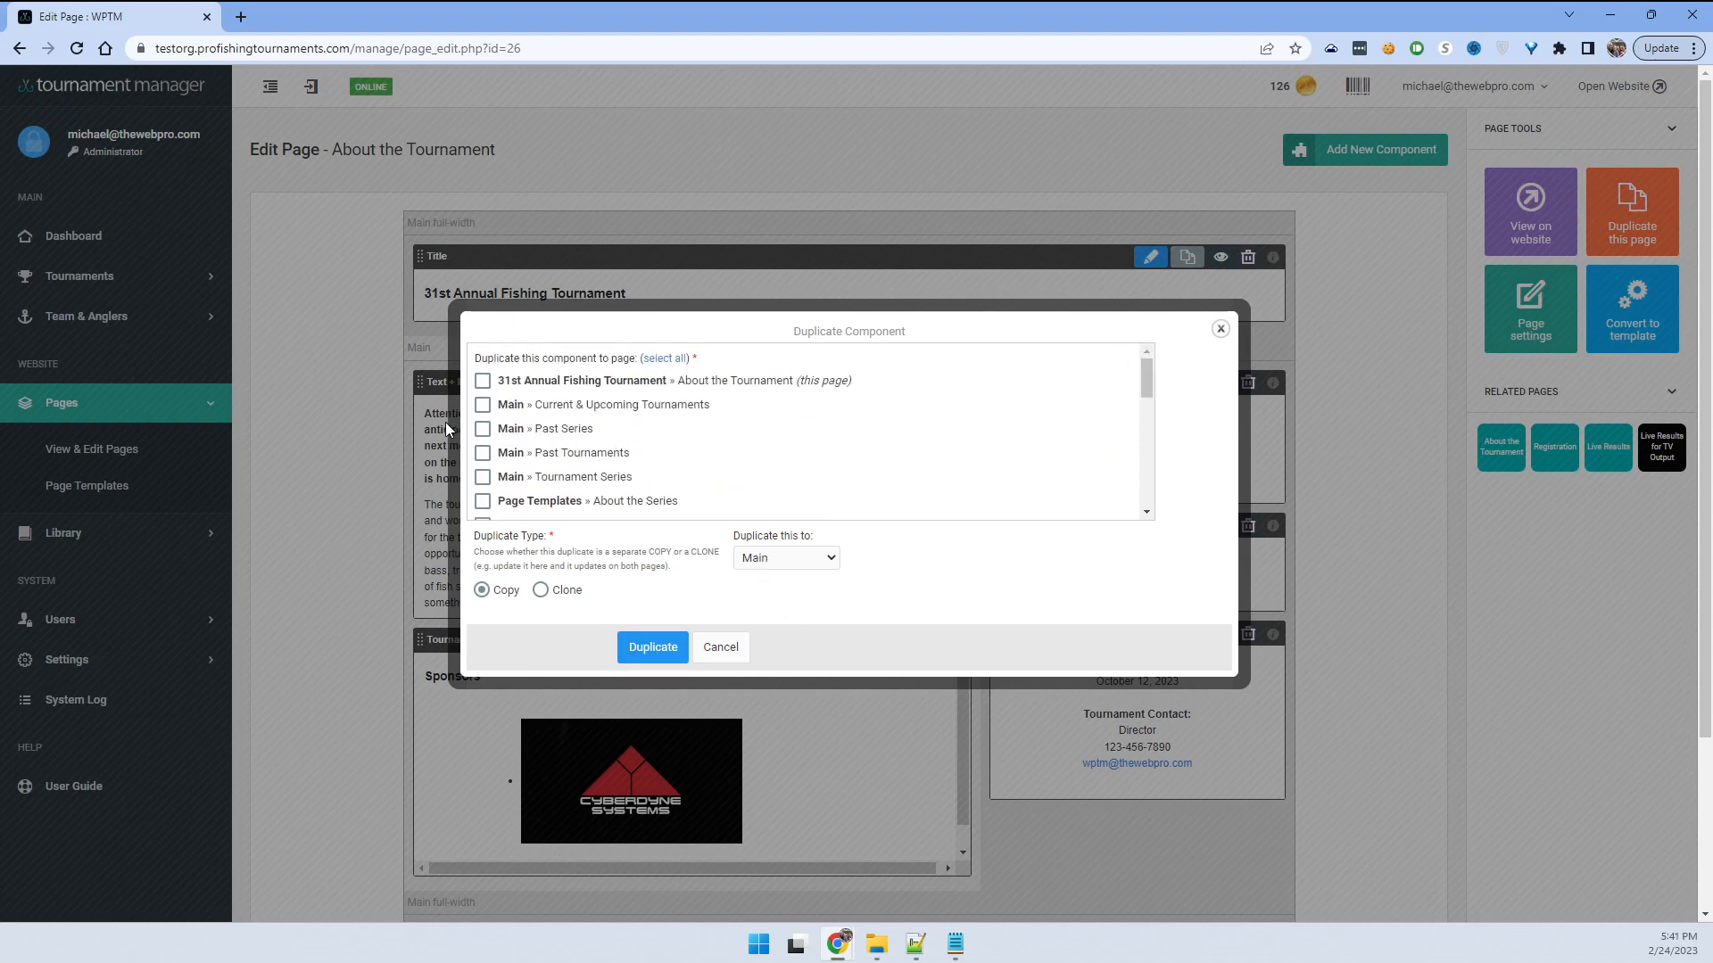
{"action": "scroll", "coordinate": [760, 488], "scroll_direction": "down", "scroll_amount": 5}
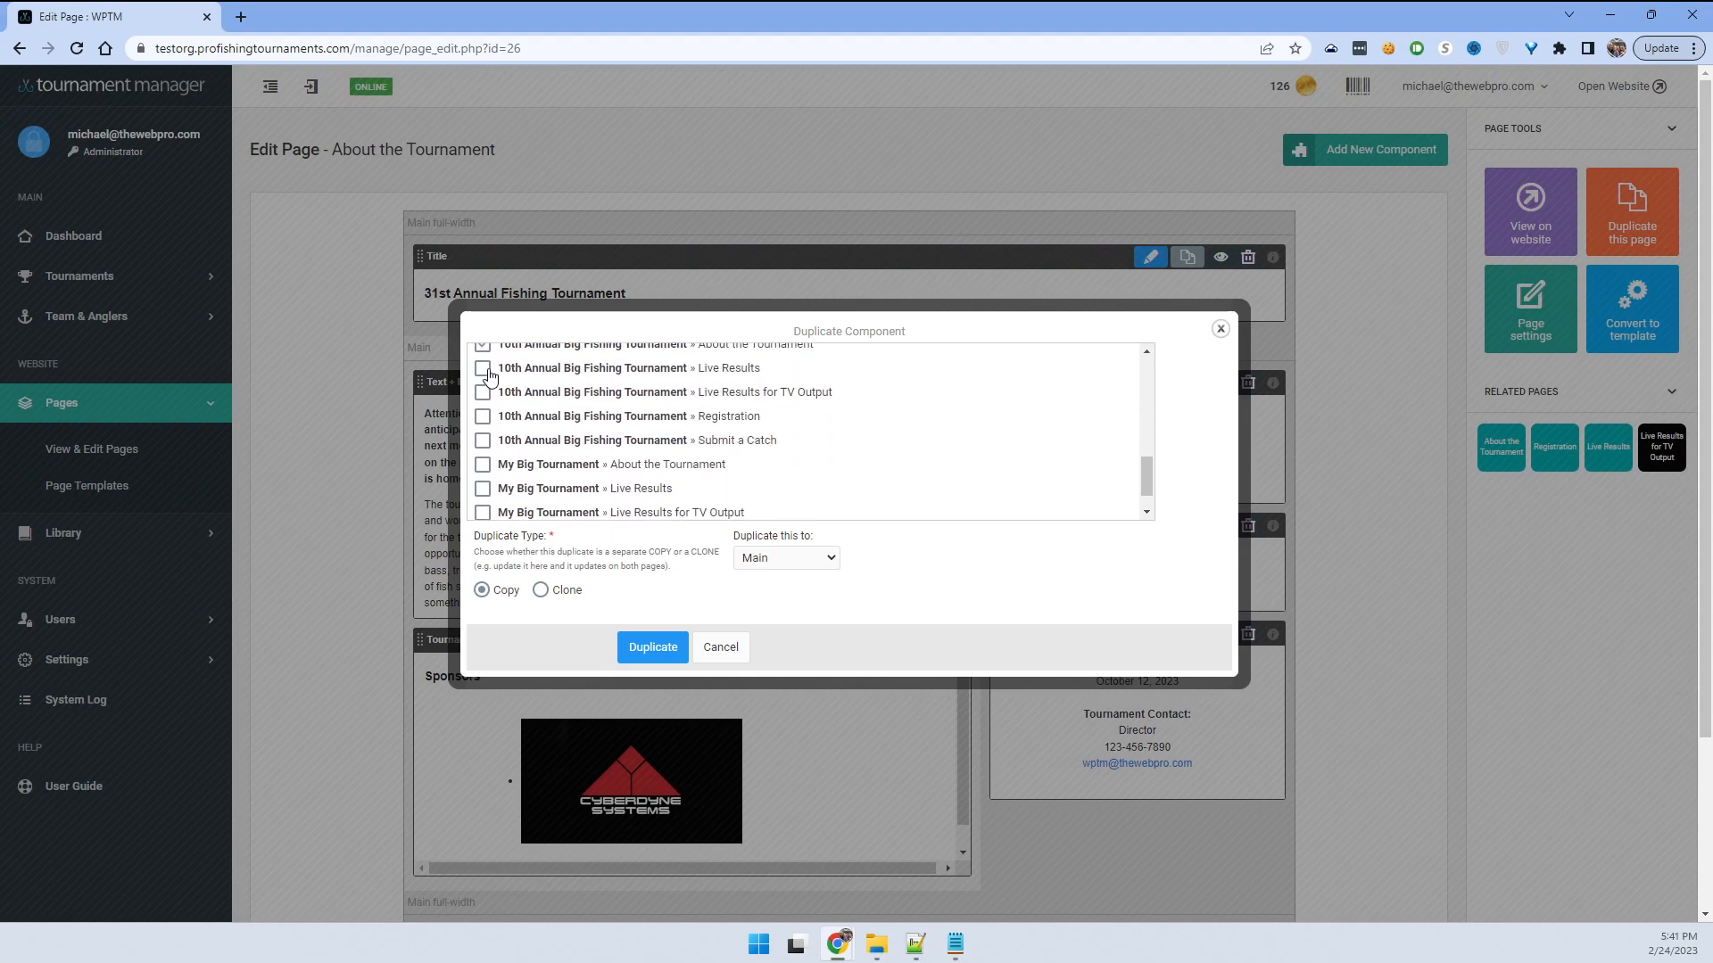
{"action": "scroll", "coordinate": [531, 428], "scroll_direction": "up", "scroll_amount": 5}
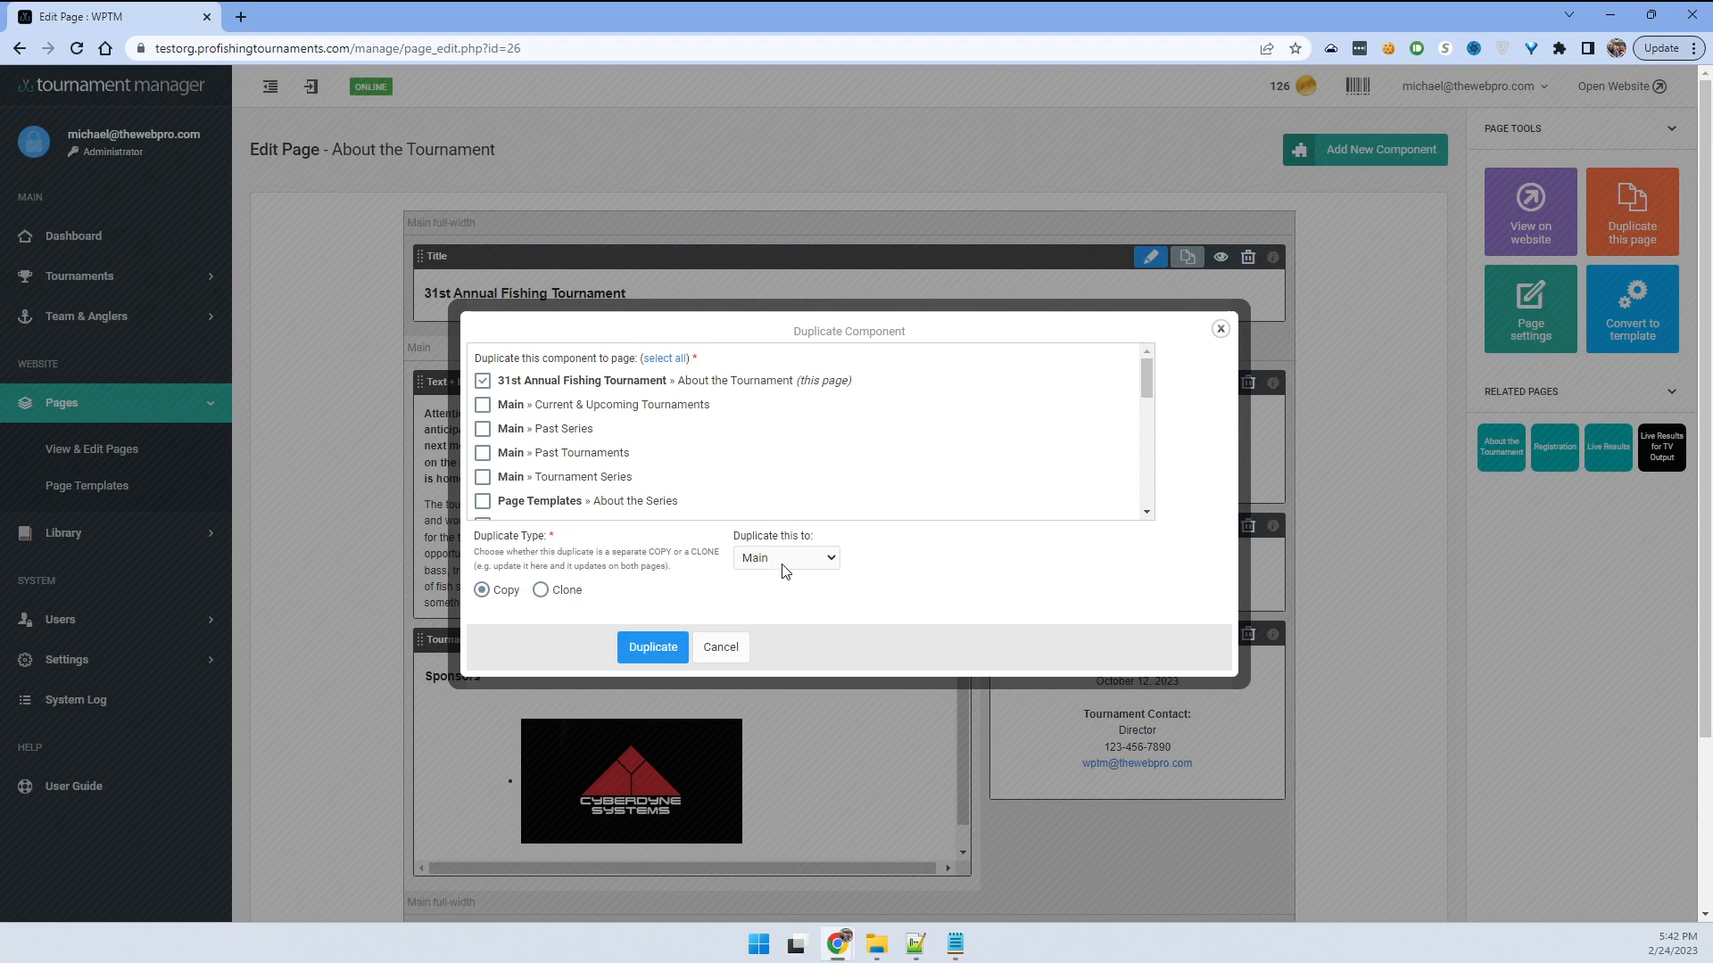
{"action": "left_click", "coordinate": [666, 647]}
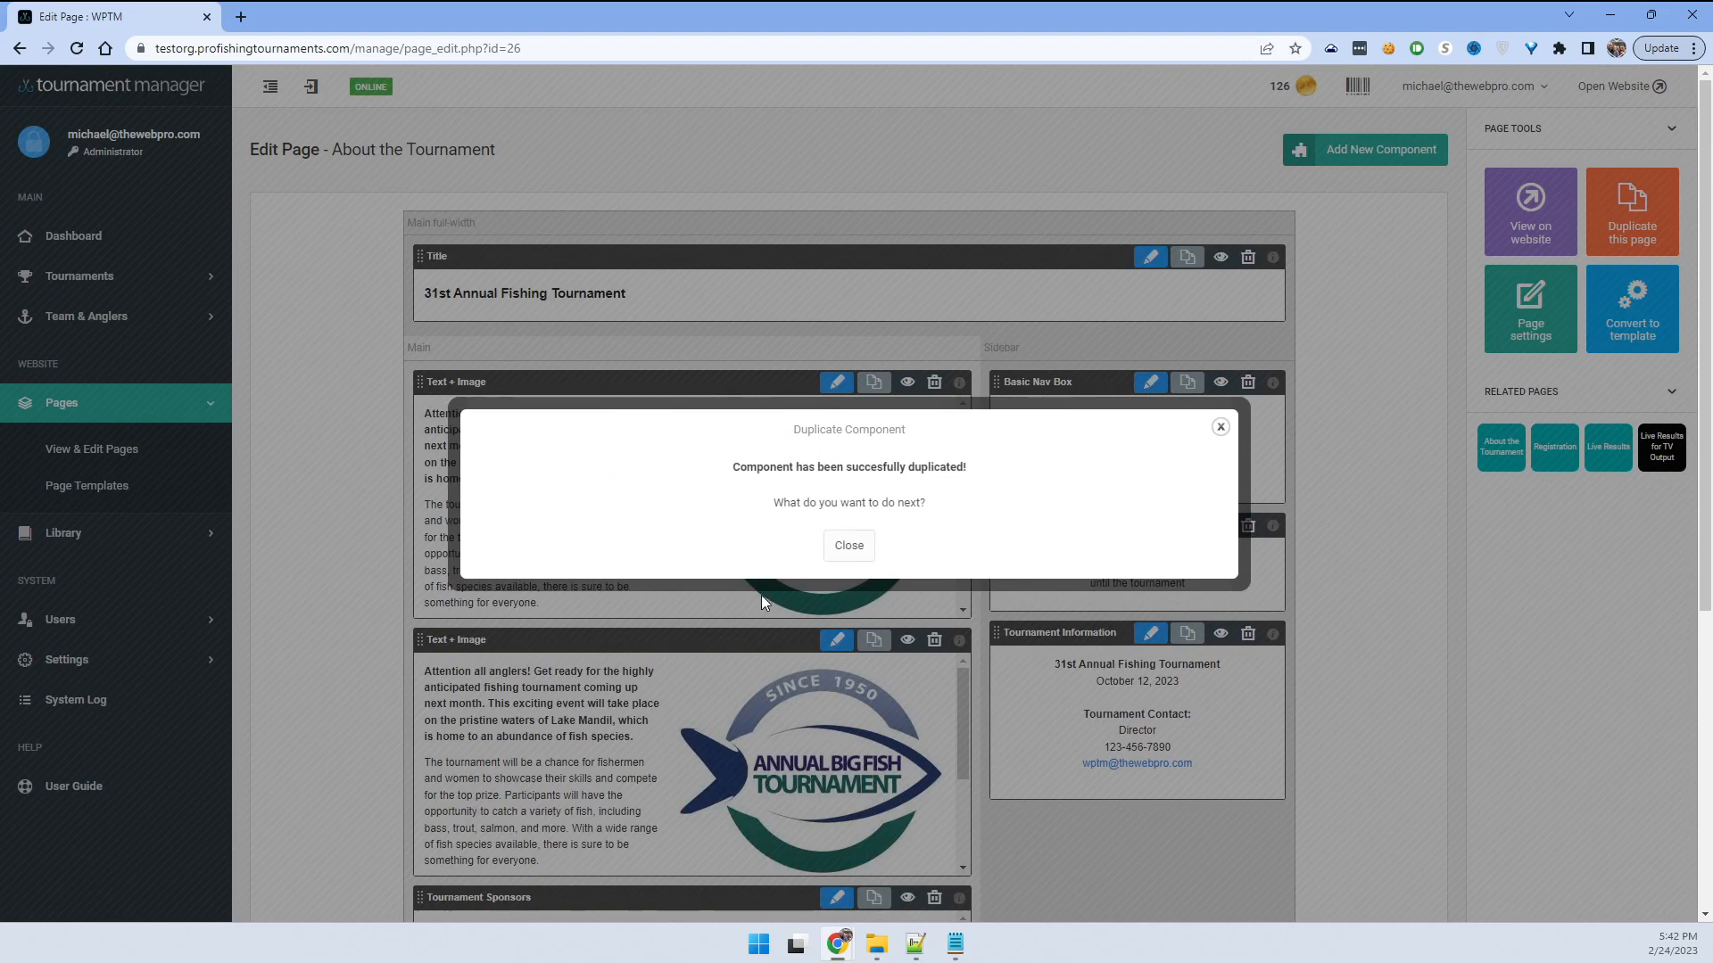
{"action": "left_click", "coordinate": [849, 545]}
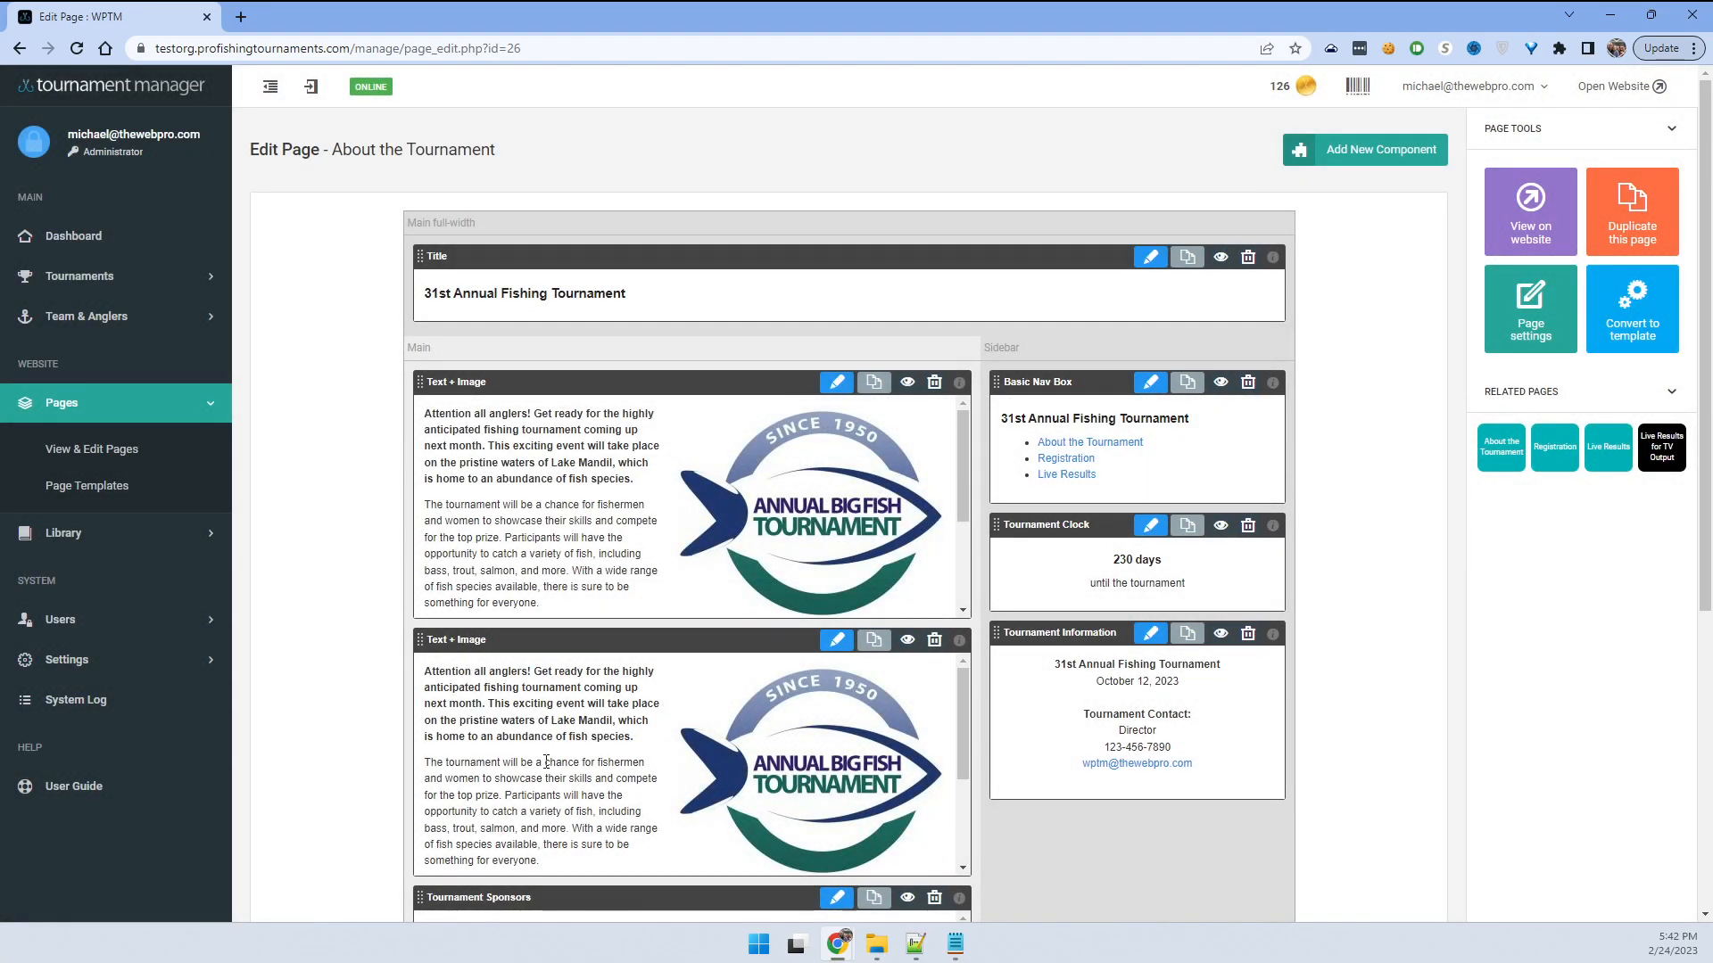
- Move the duplicated Text + Image component above the original in the Main area and delete it
{"action": "left_click_drag", "start_coordinate": [473, 639], "coordinate": [472, 382]}
{"action": "left_click", "coordinate": [934, 382]}
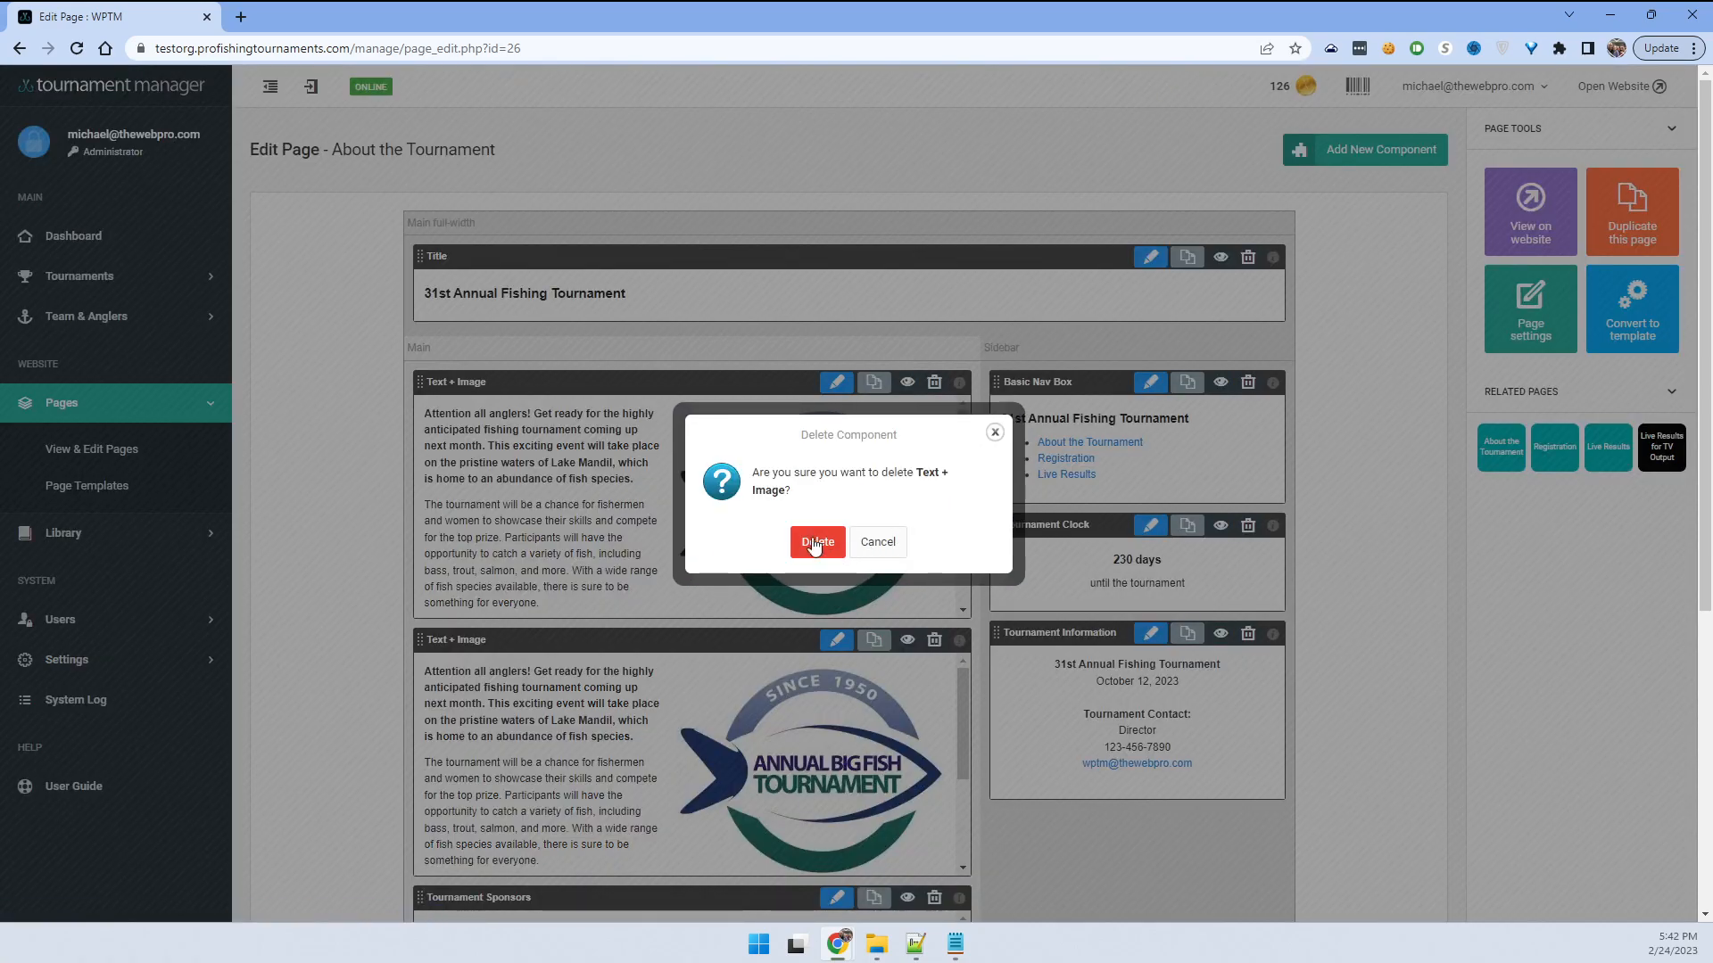
{"action": "left_click", "coordinate": [816, 540]}
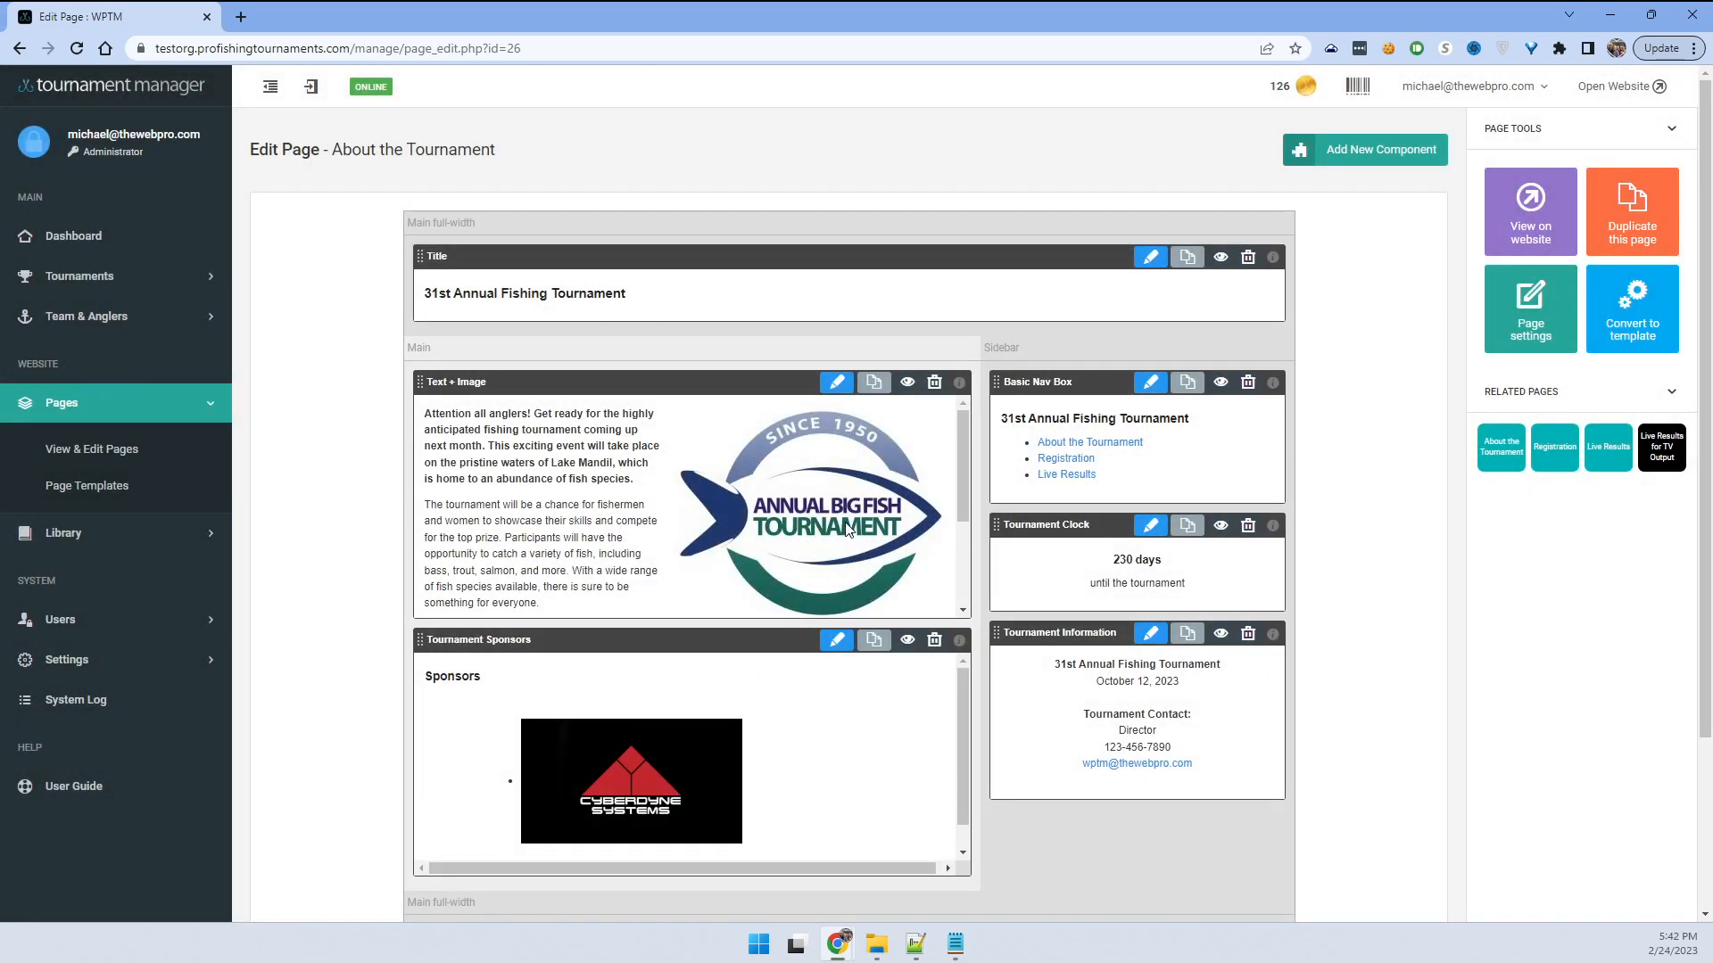
- View the Text + Image component's information and the pages that also use it, closing the details when done
{"action": "left_click", "coordinate": [958, 386]}
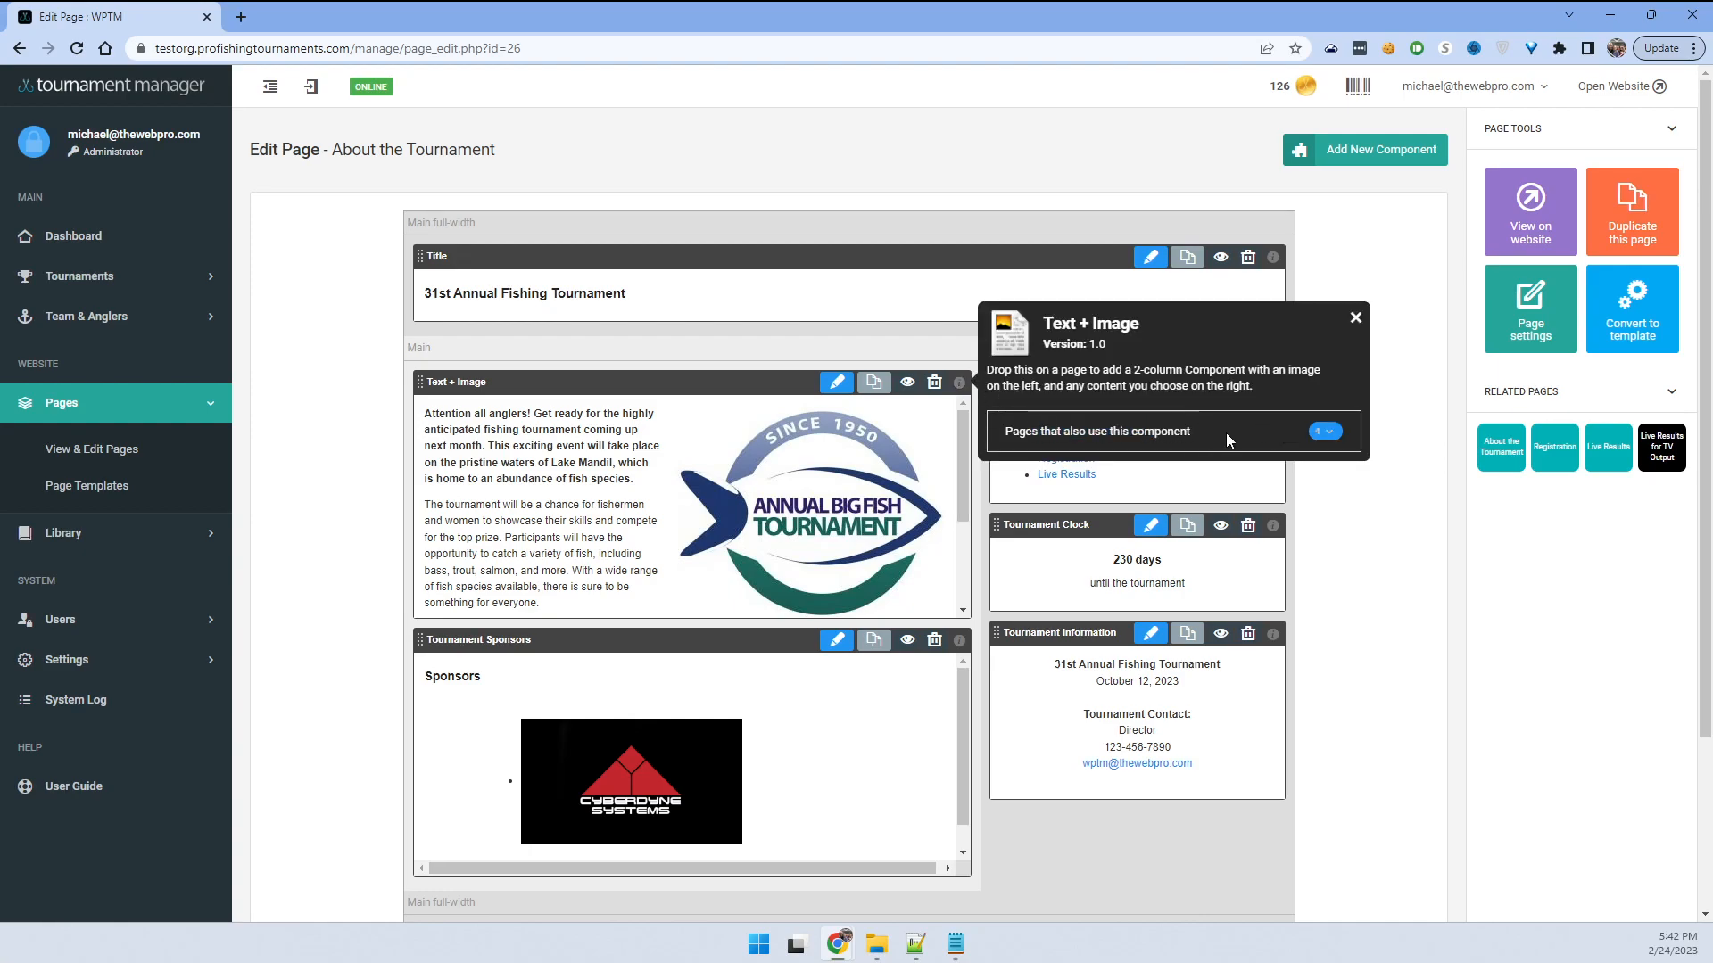
{"action": "left_click_drag", "start_coordinate": [1044, 323], "coordinate": [1140, 325]}
{"action": "left_click", "coordinate": [1156, 339]}
{"action": "left_click", "coordinate": [1328, 433]}
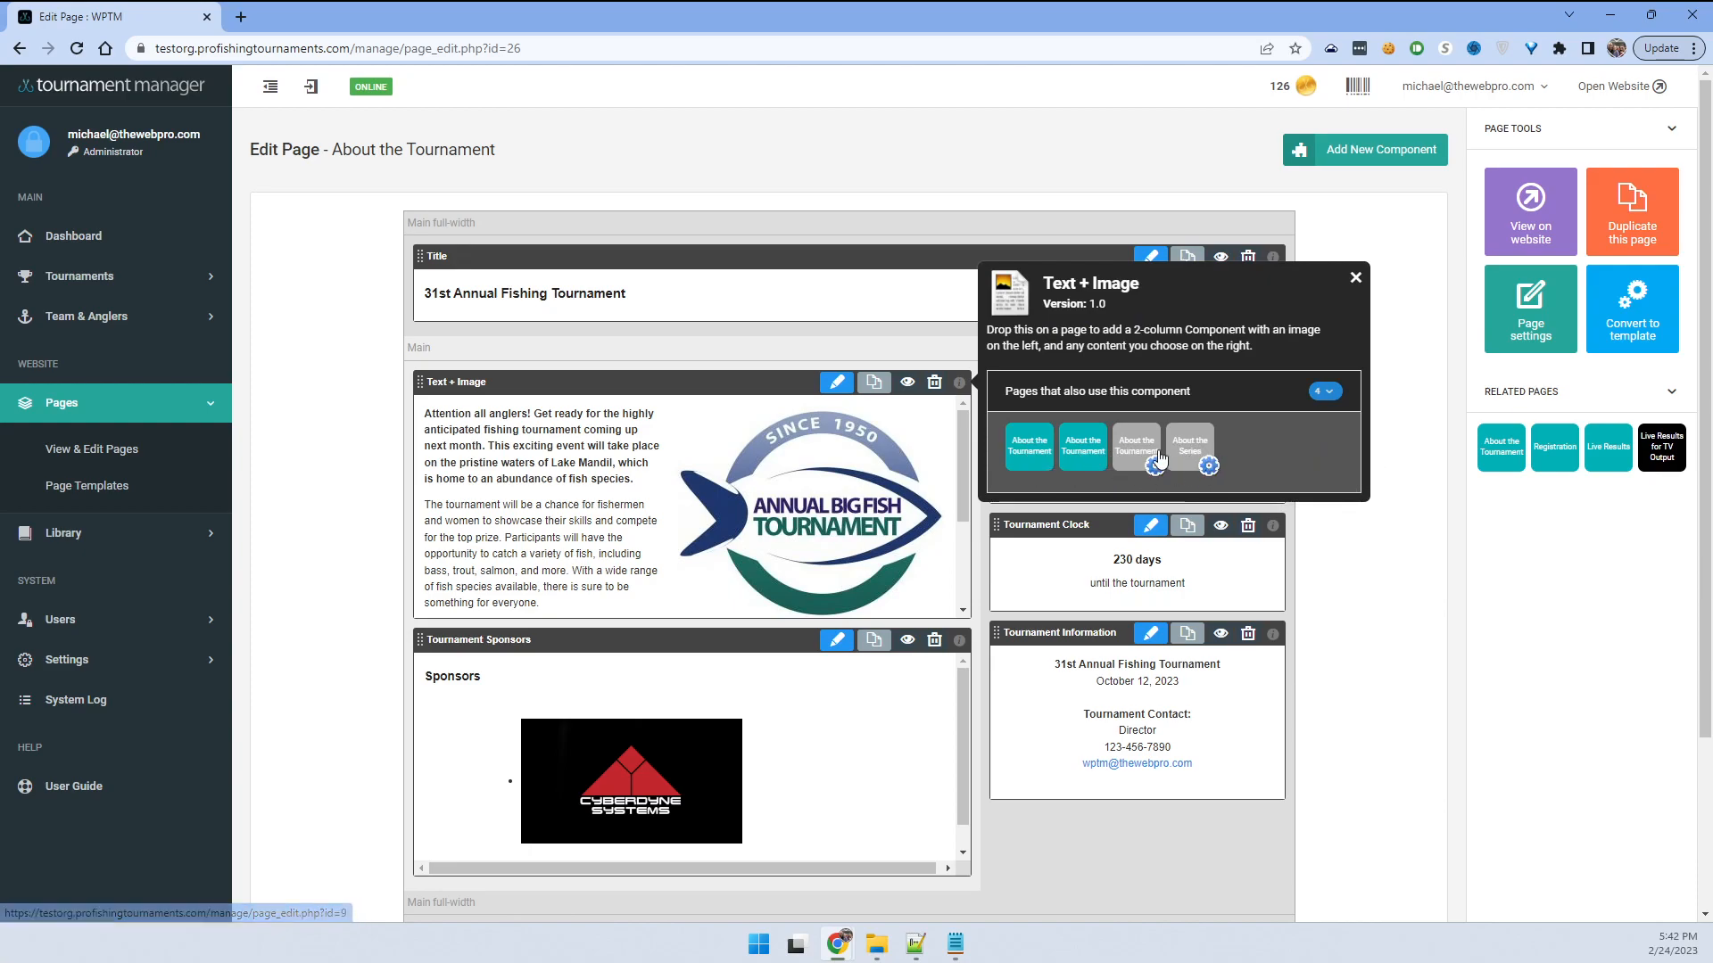
{"action": "left_click", "coordinate": [1355, 277]}
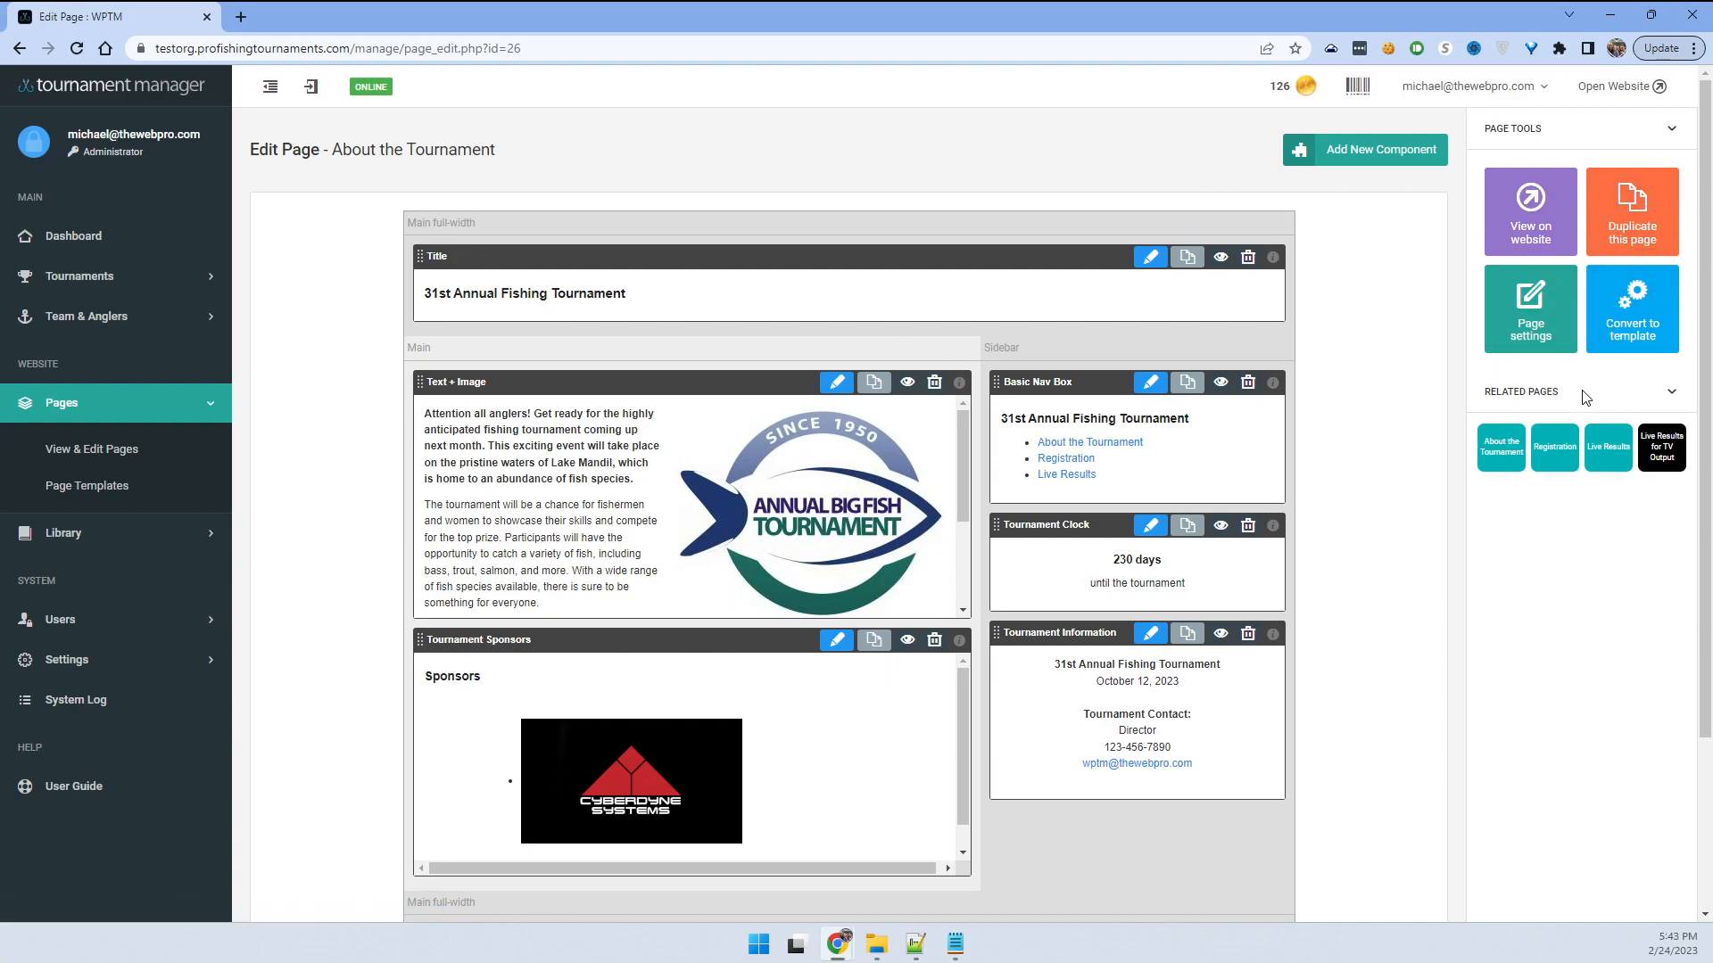
- Review the About the Tournament page's settings, including its title and navigation visibility, and close them without updating
{"action": "left_click", "coordinate": [1531, 314]}
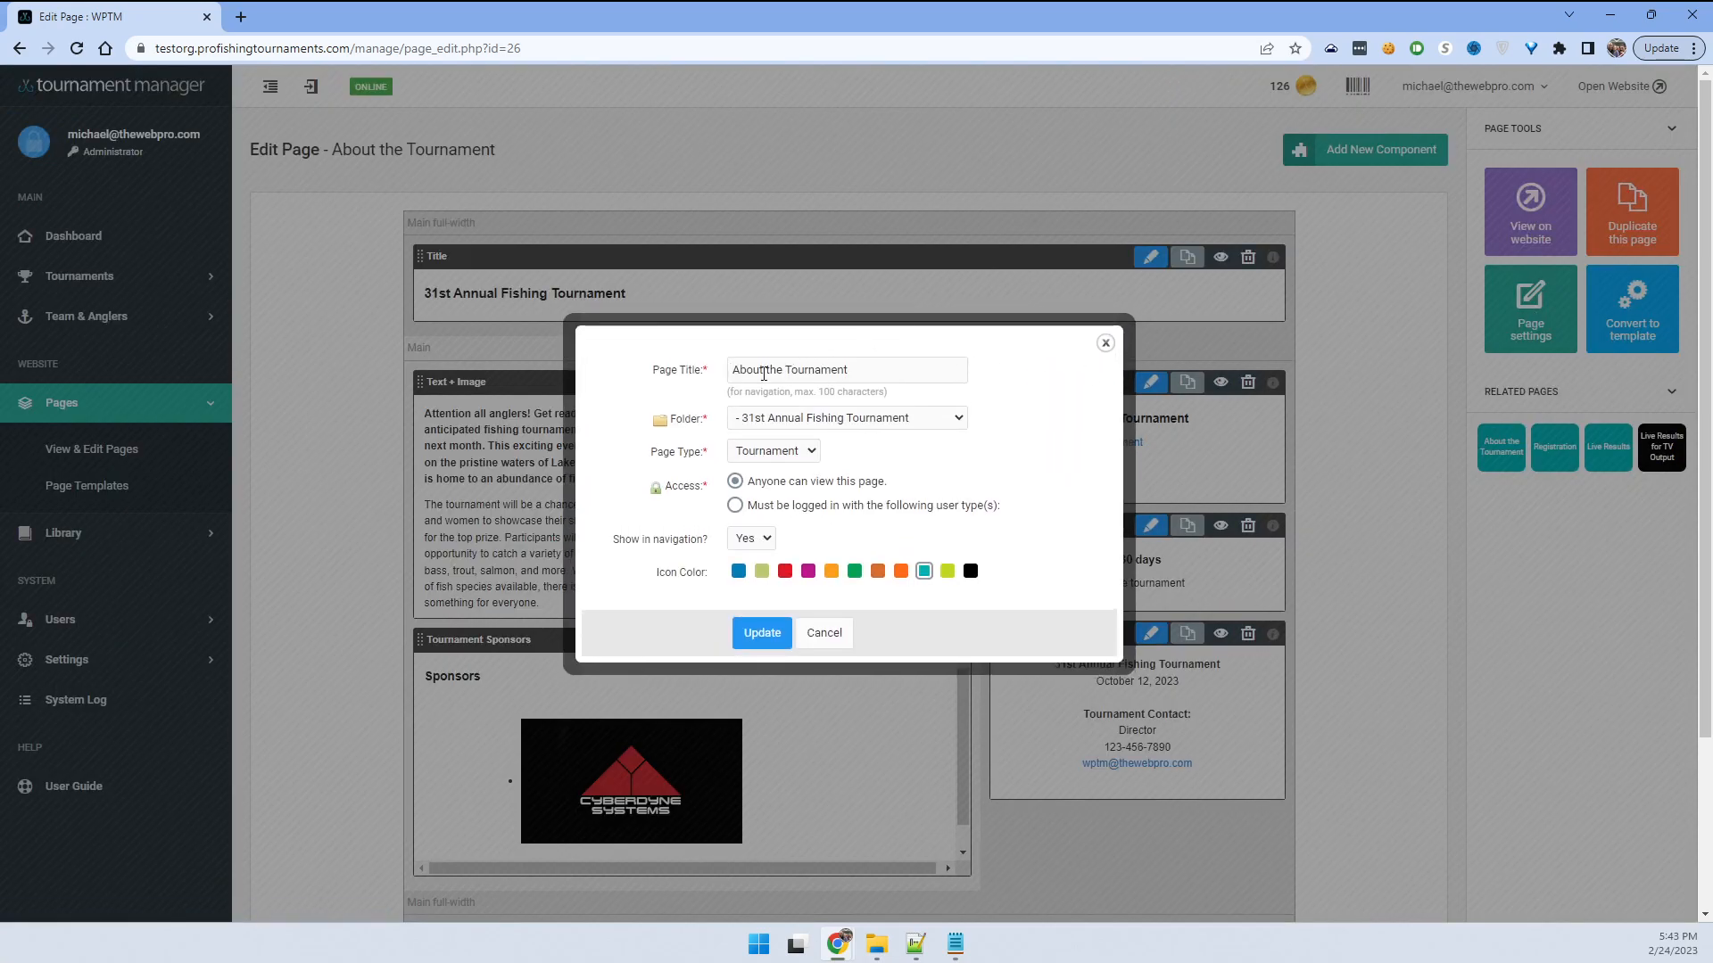
{"action": "left_click_drag", "start_coordinate": [735, 369], "coordinate": [877, 370]}
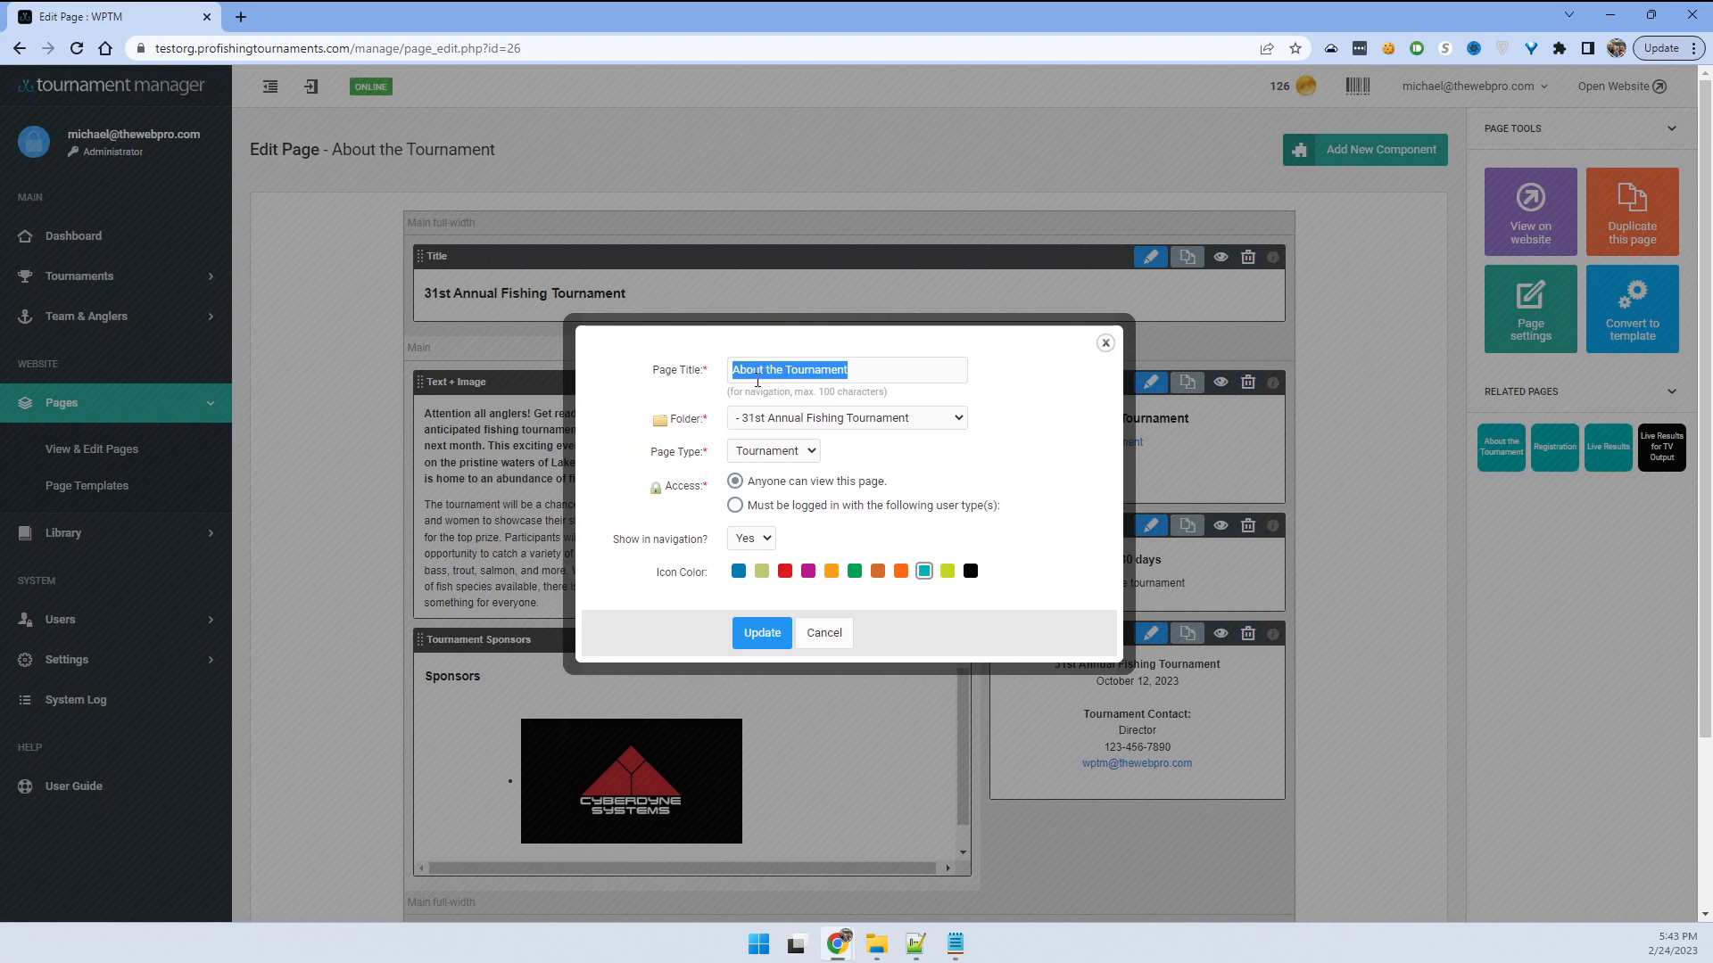
{"action": "left_click", "coordinate": [757, 380]}
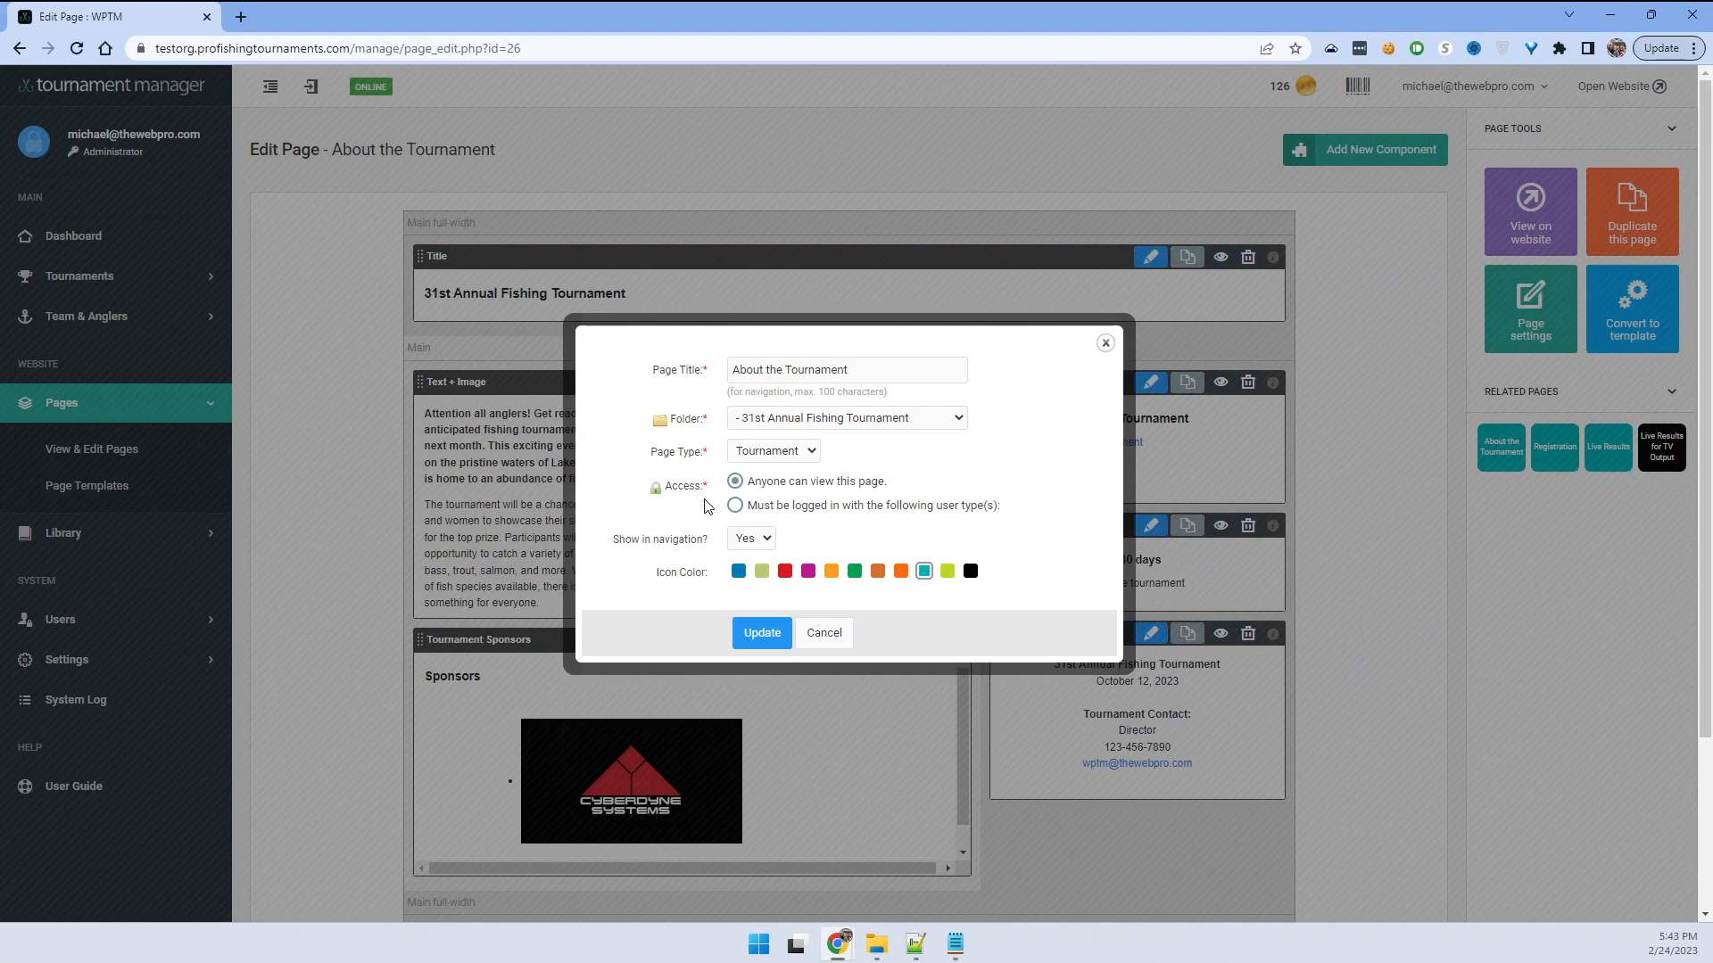
{"action": "left_click", "coordinate": [733, 544]}
{"action": "left_click", "coordinate": [821, 542]}
{"action": "left_click", "coordinate": [822, 634]}
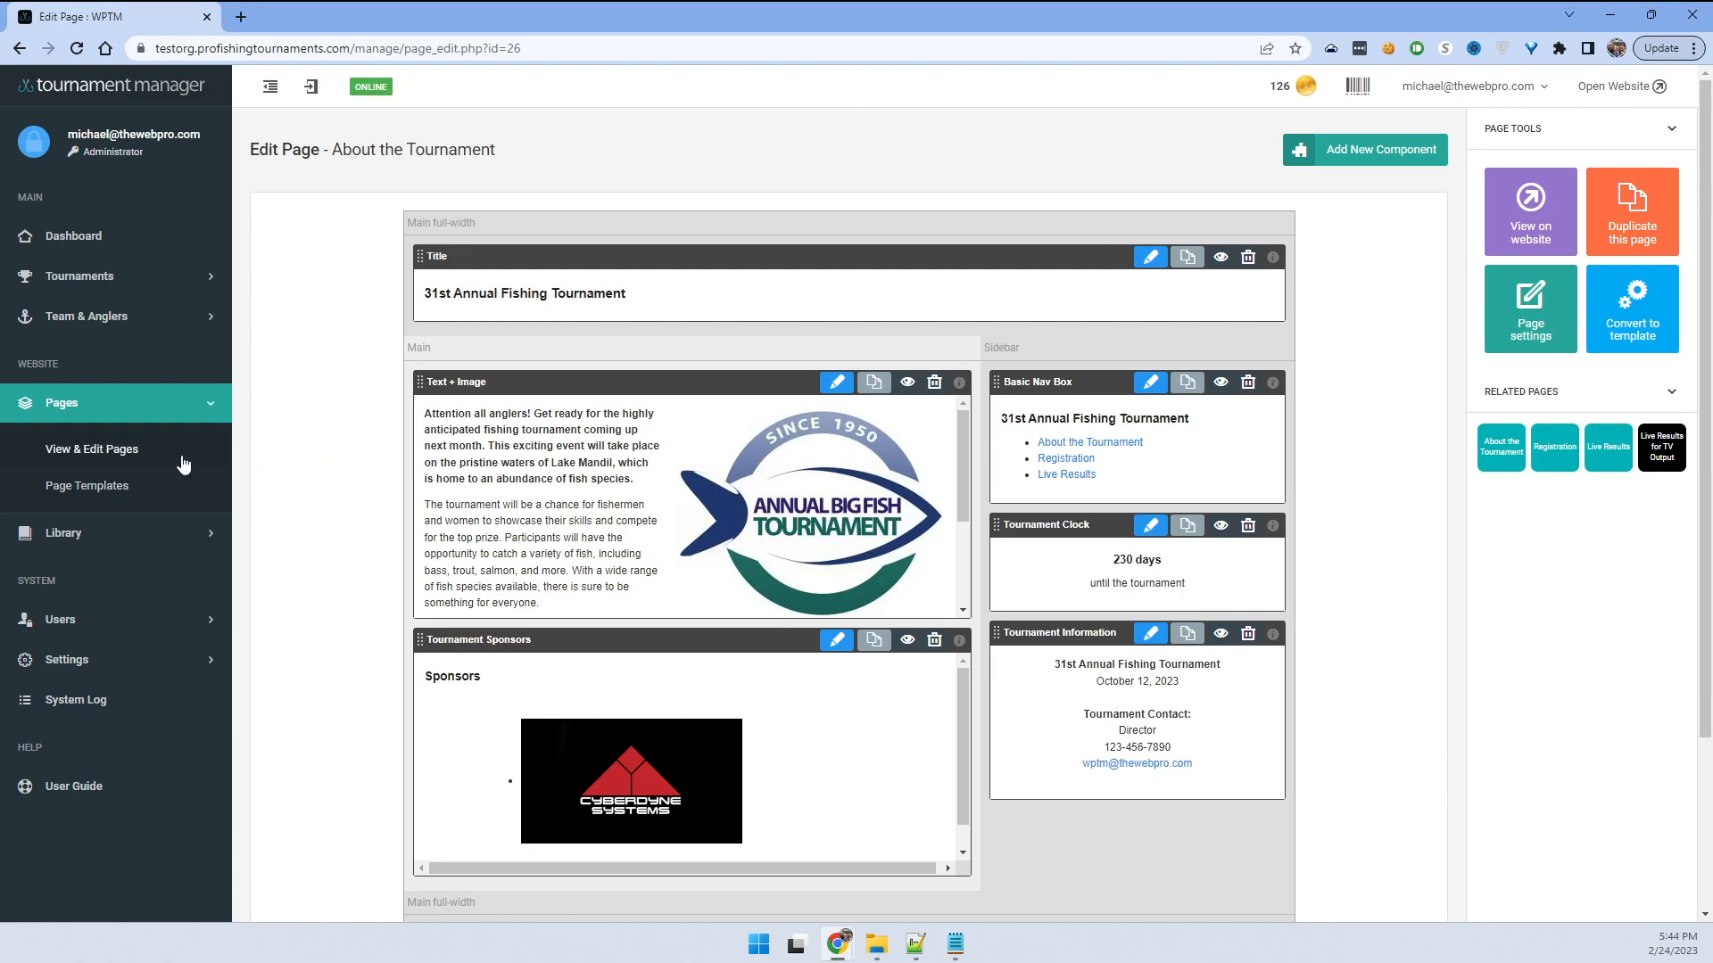
- Open the list of website pages and move My Big Tournament's About the Tournament page directly after Live Results
{"action": "left_click", "coordinate": [79, 452]}
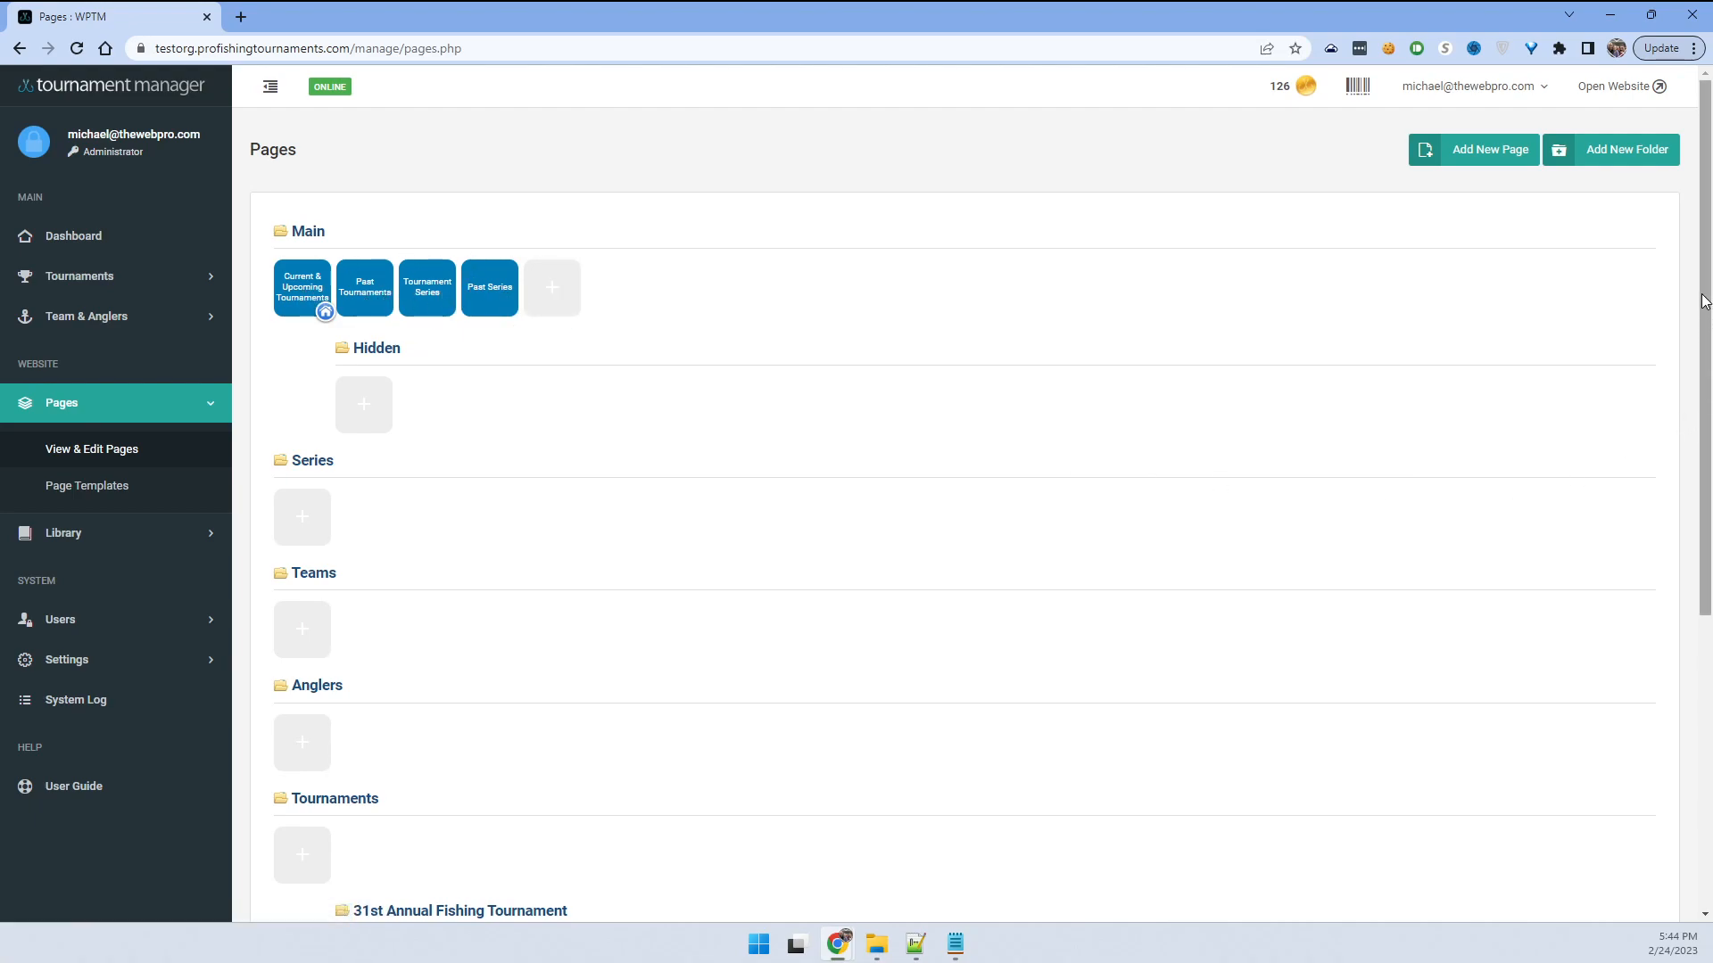
{"action": "scroll", "coordinate": [385, 518], "scroll_direction": "down", "scroll_amount": 5}
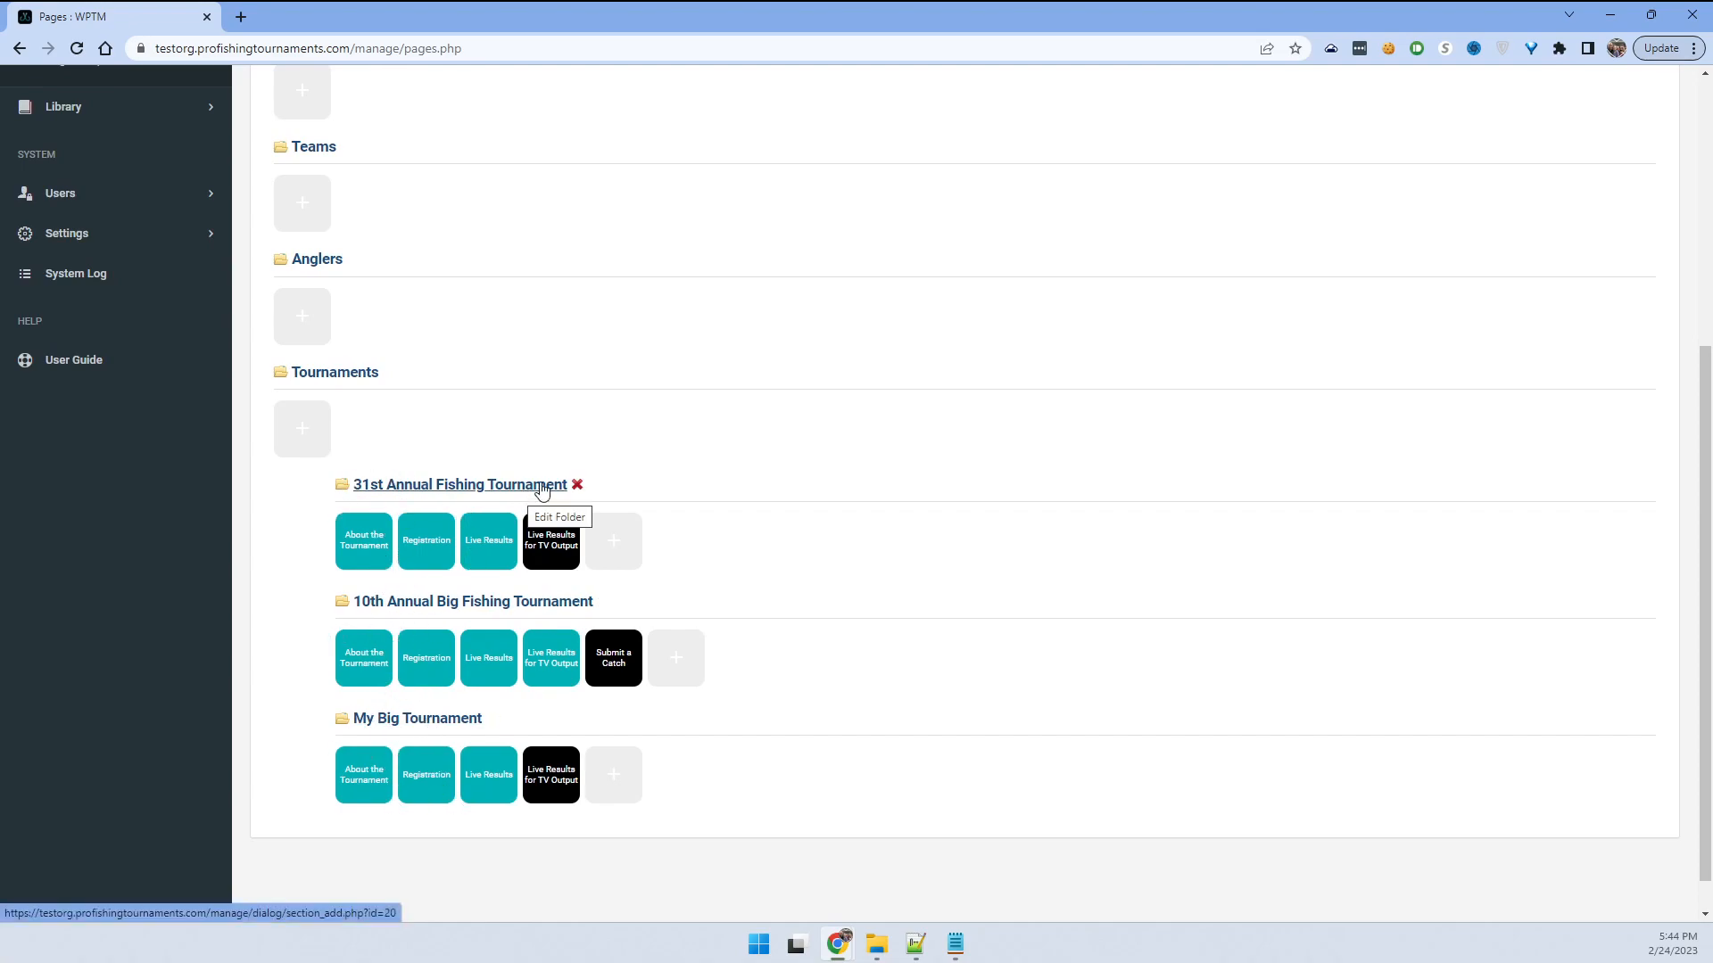
{"action": "scroll", "coordinate": [1693, 566], "scroll_direction": "down", "scroll_amount": 1}
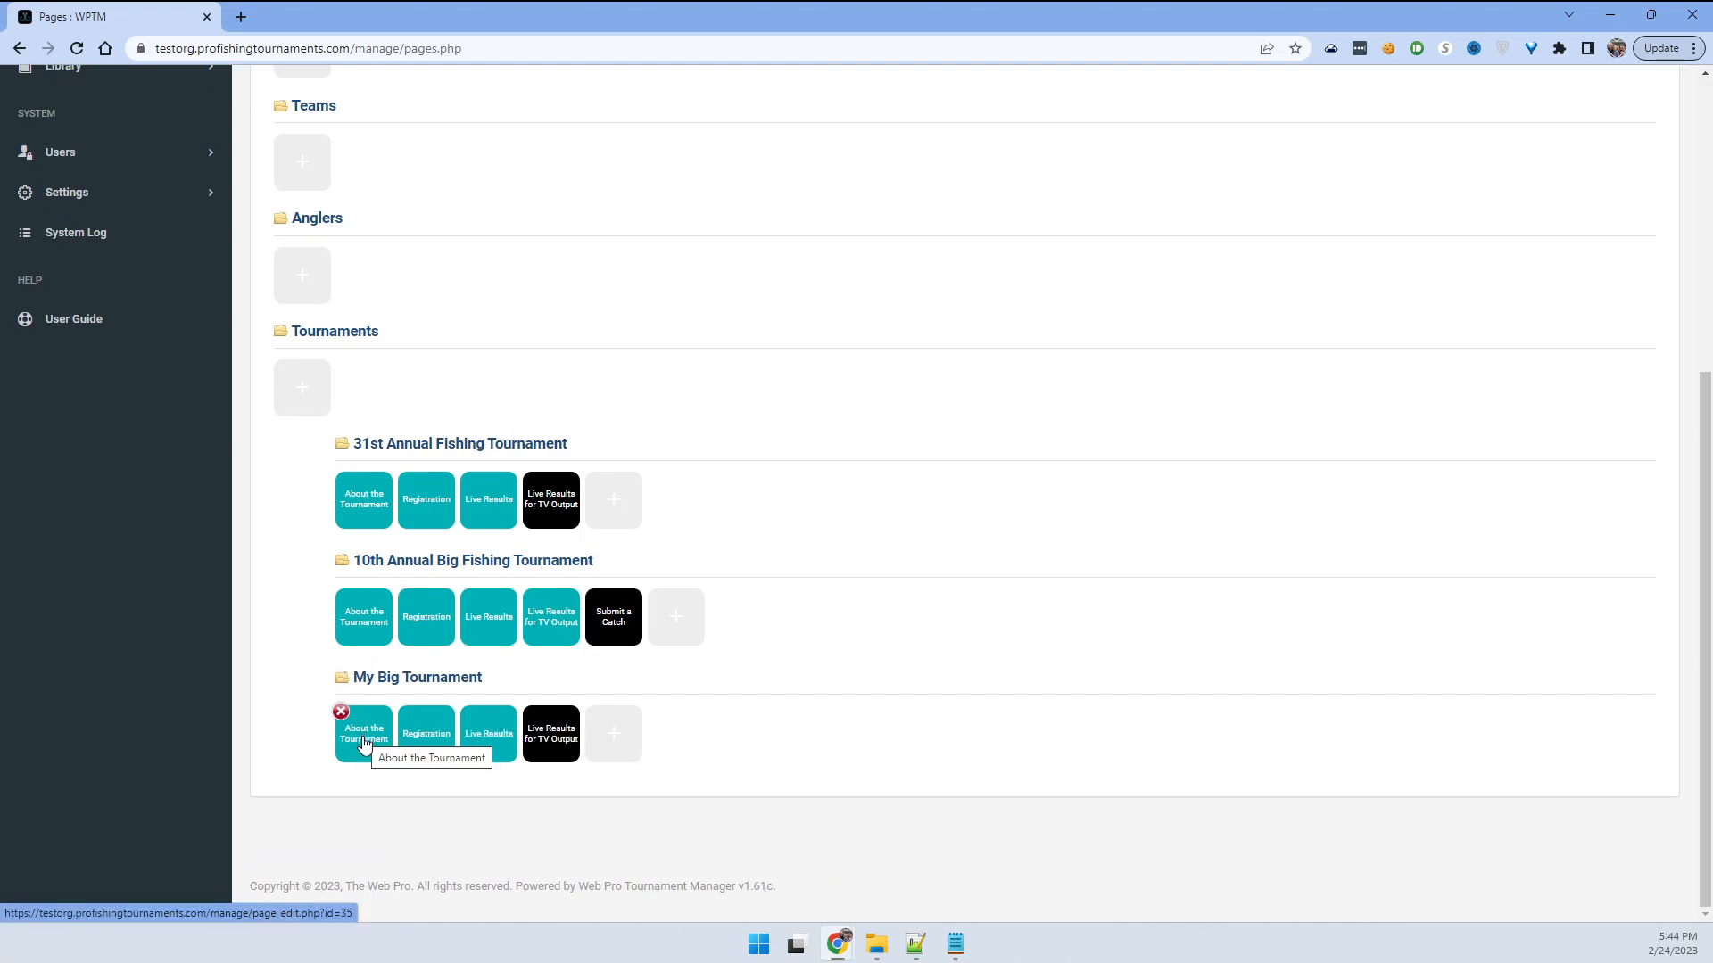
{"action": "left_click_drag", "start_coordinate": [364, 735], "coordinate": [486, 744]}
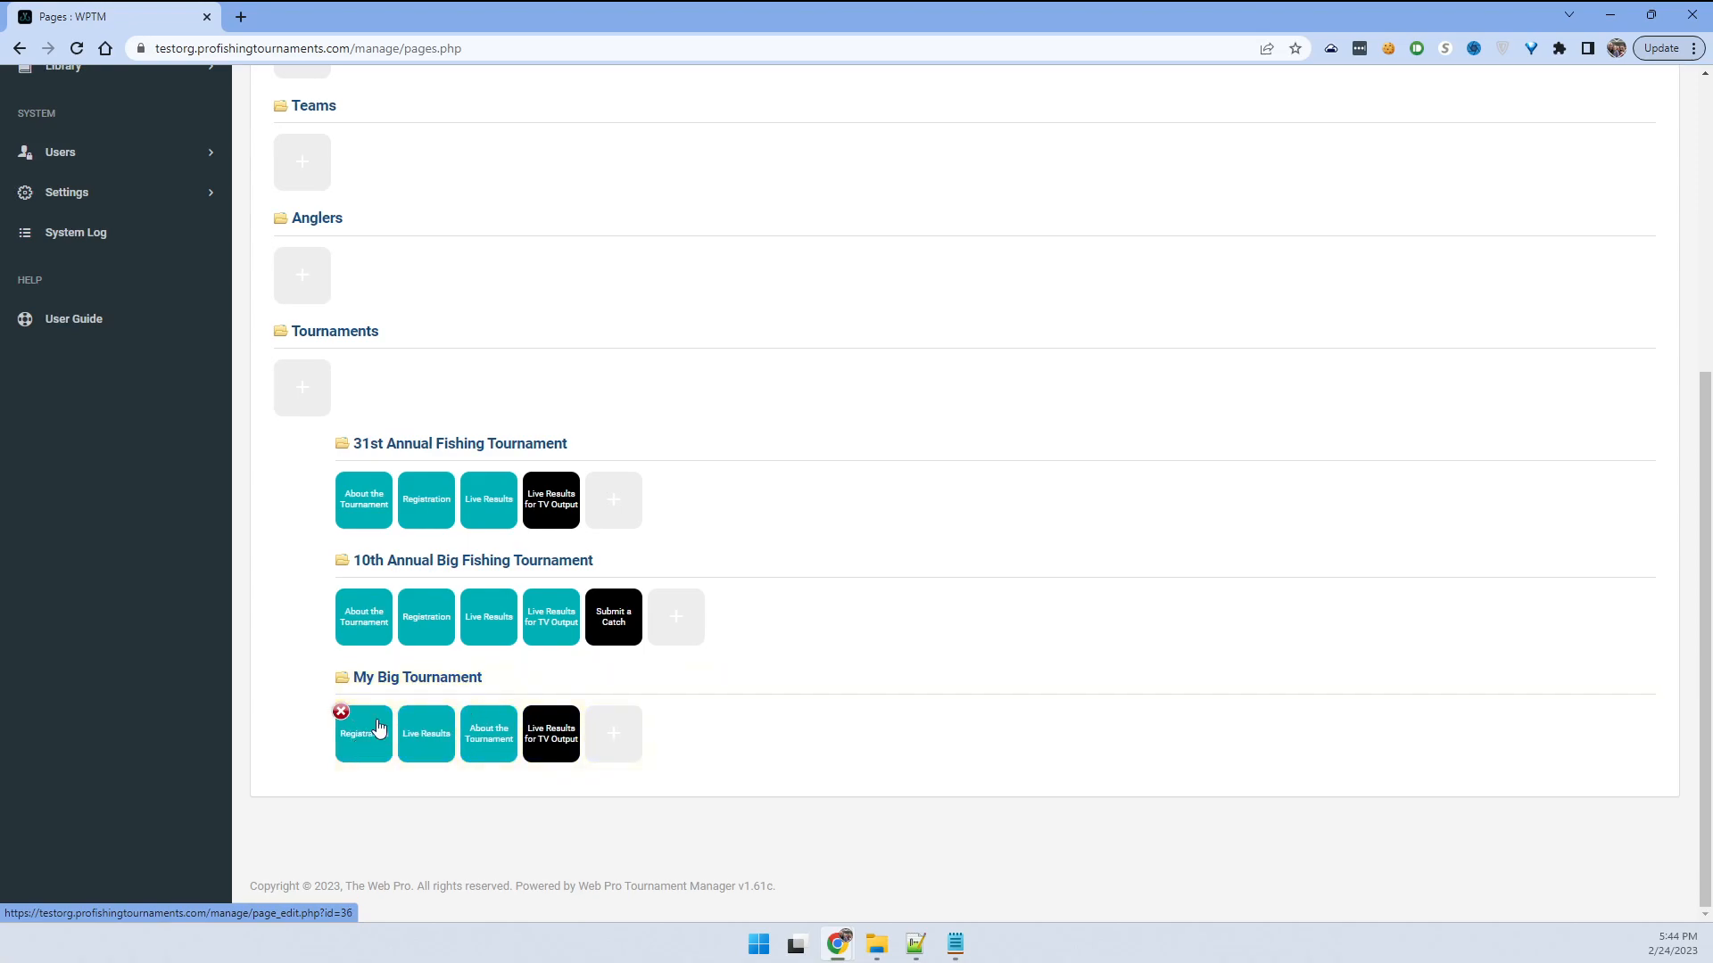
- Put About the Tournament first in My Big Tournament, and move its Live Results for TV Output page to 10th Annual Big Fishing Tournament and back
{"action": "left_click_drag", "start_coordinate": [486, 740], "coordinate": [400, 756]}
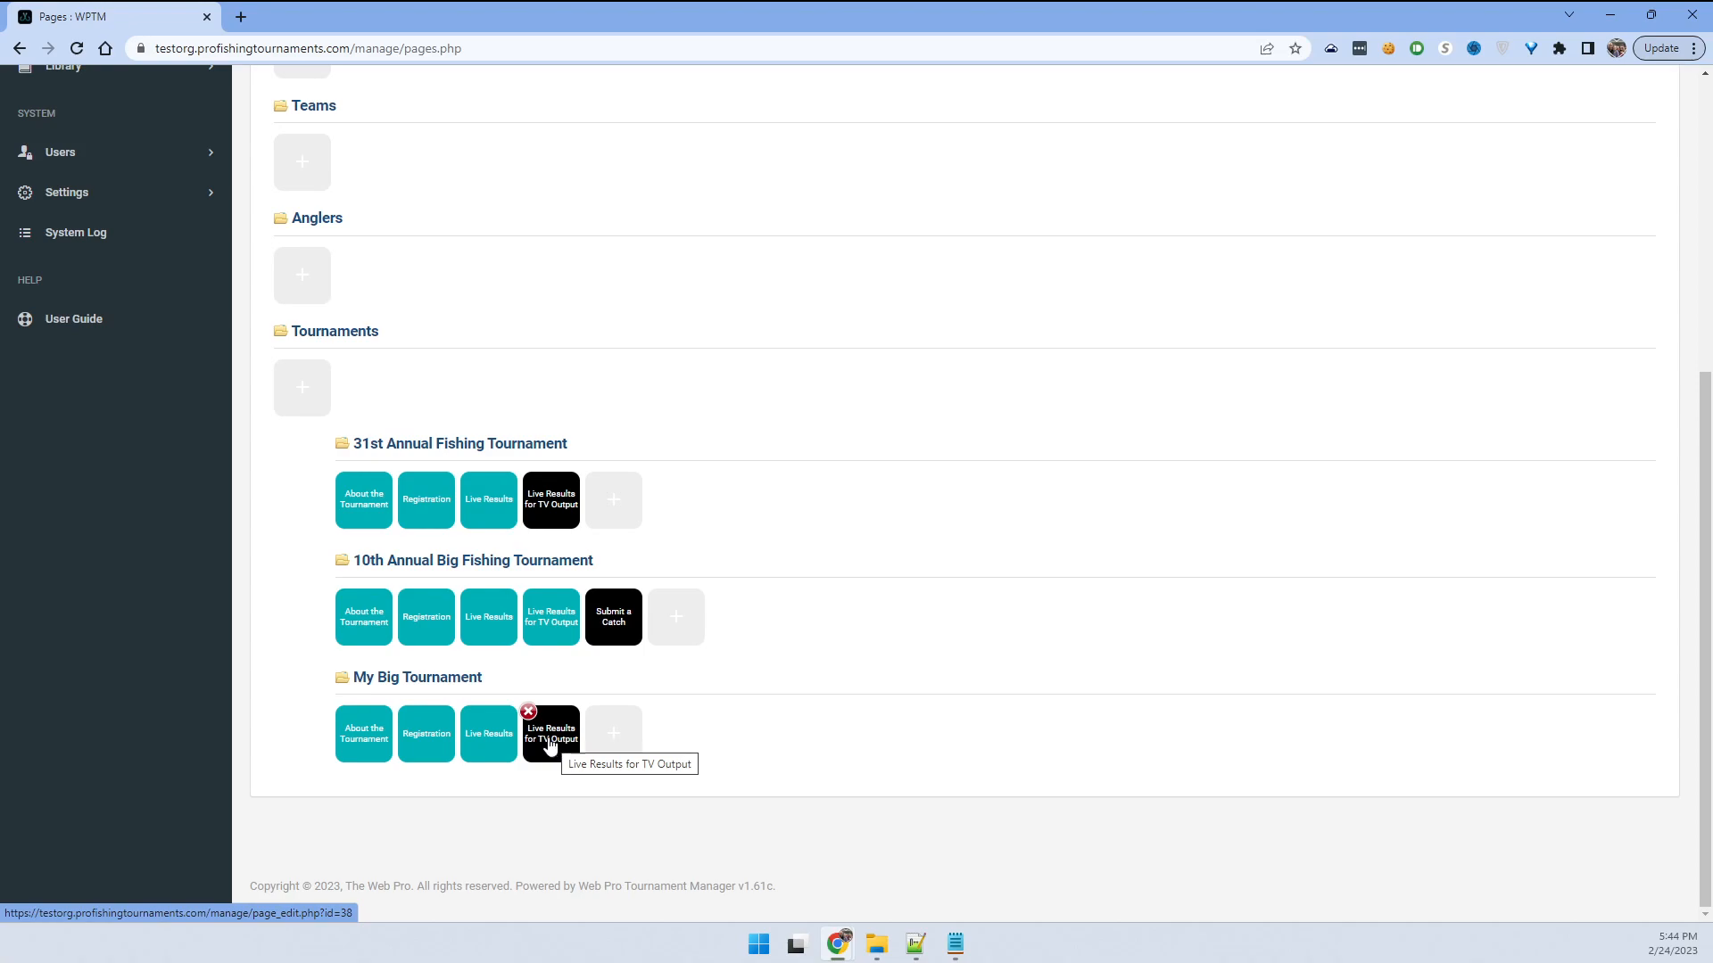
{"action": "left_click_drag", "start_coordinate": [554, 734], "coordinate": [662, 633]}
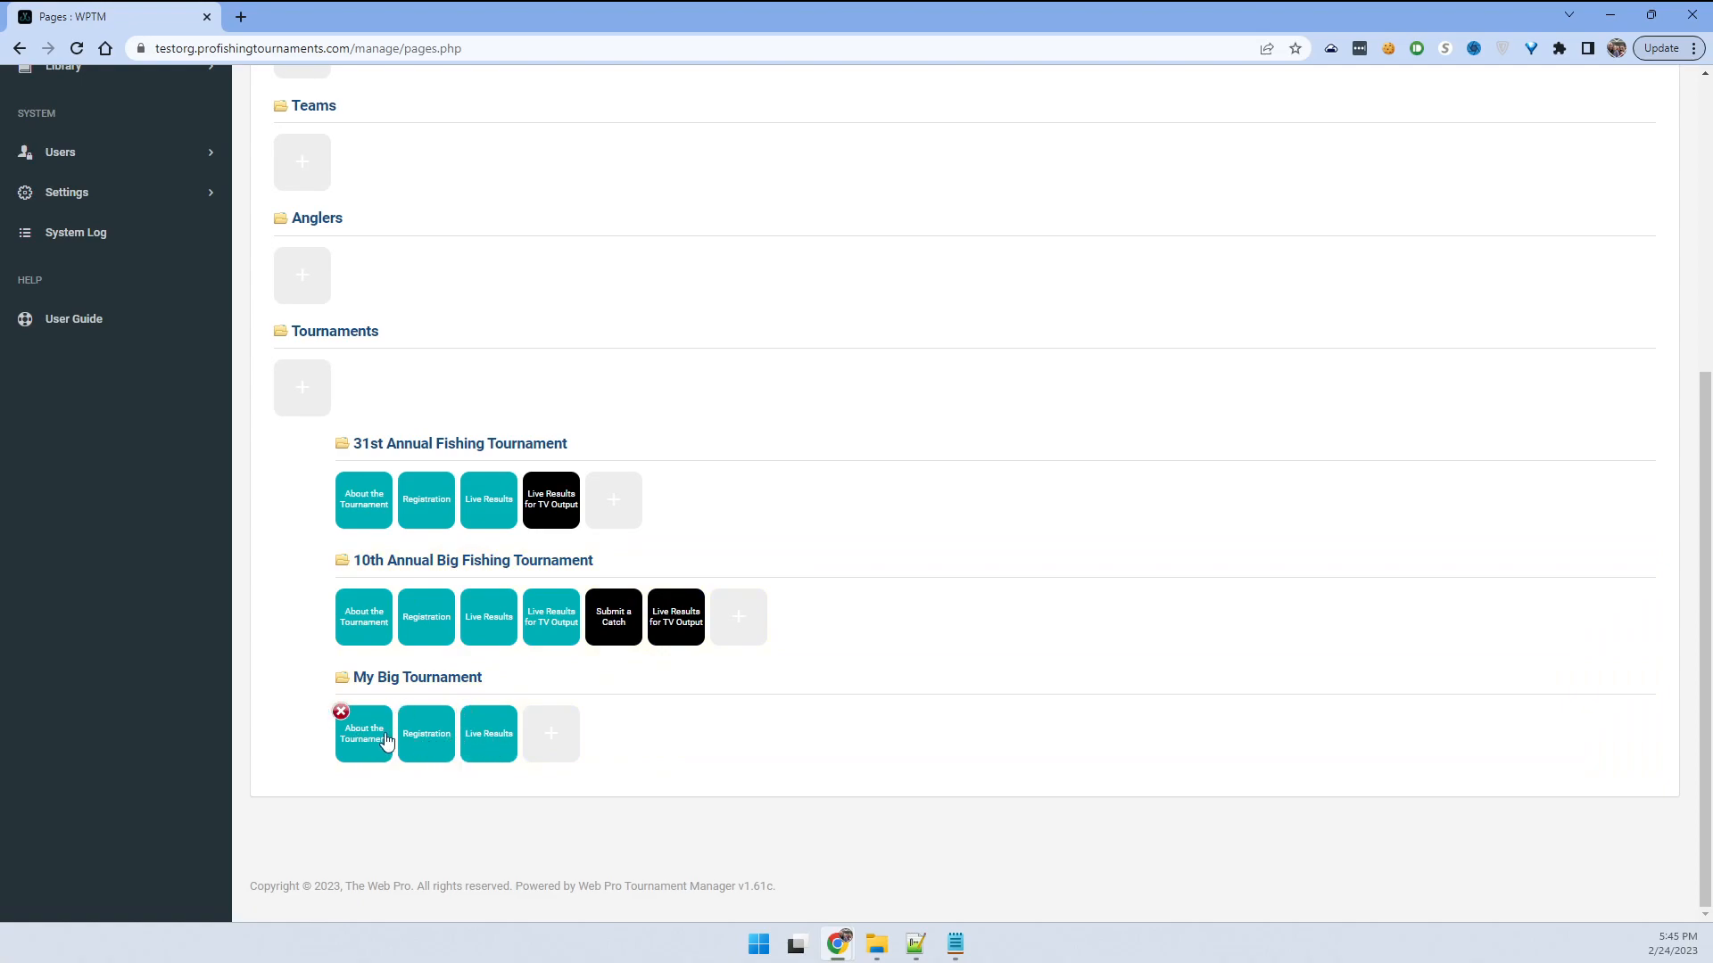
{"action": "left_click_drag", "start_coordinate": [690, 627], "coordinate": [580, 739]}
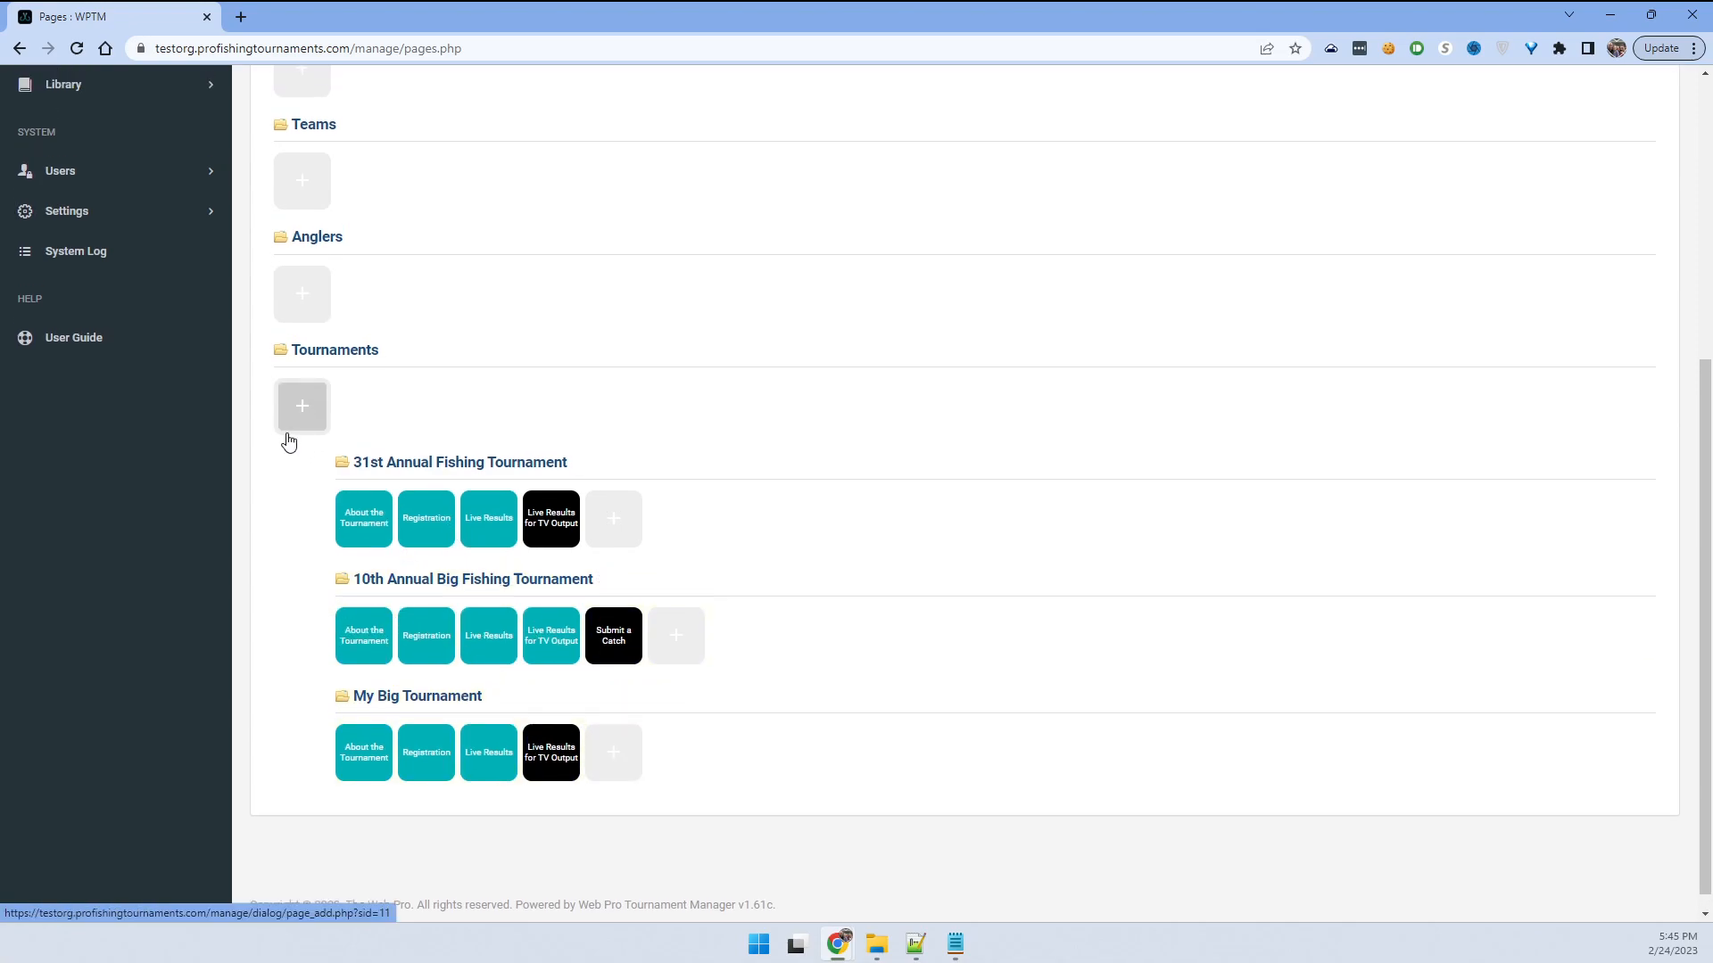
- Review the page folders and view the public website's navigation, returning to the page list when done
{"action": "scroll", "coordinate": [290, 438], "scroll_direction": "up", "scroll_amount": 5}
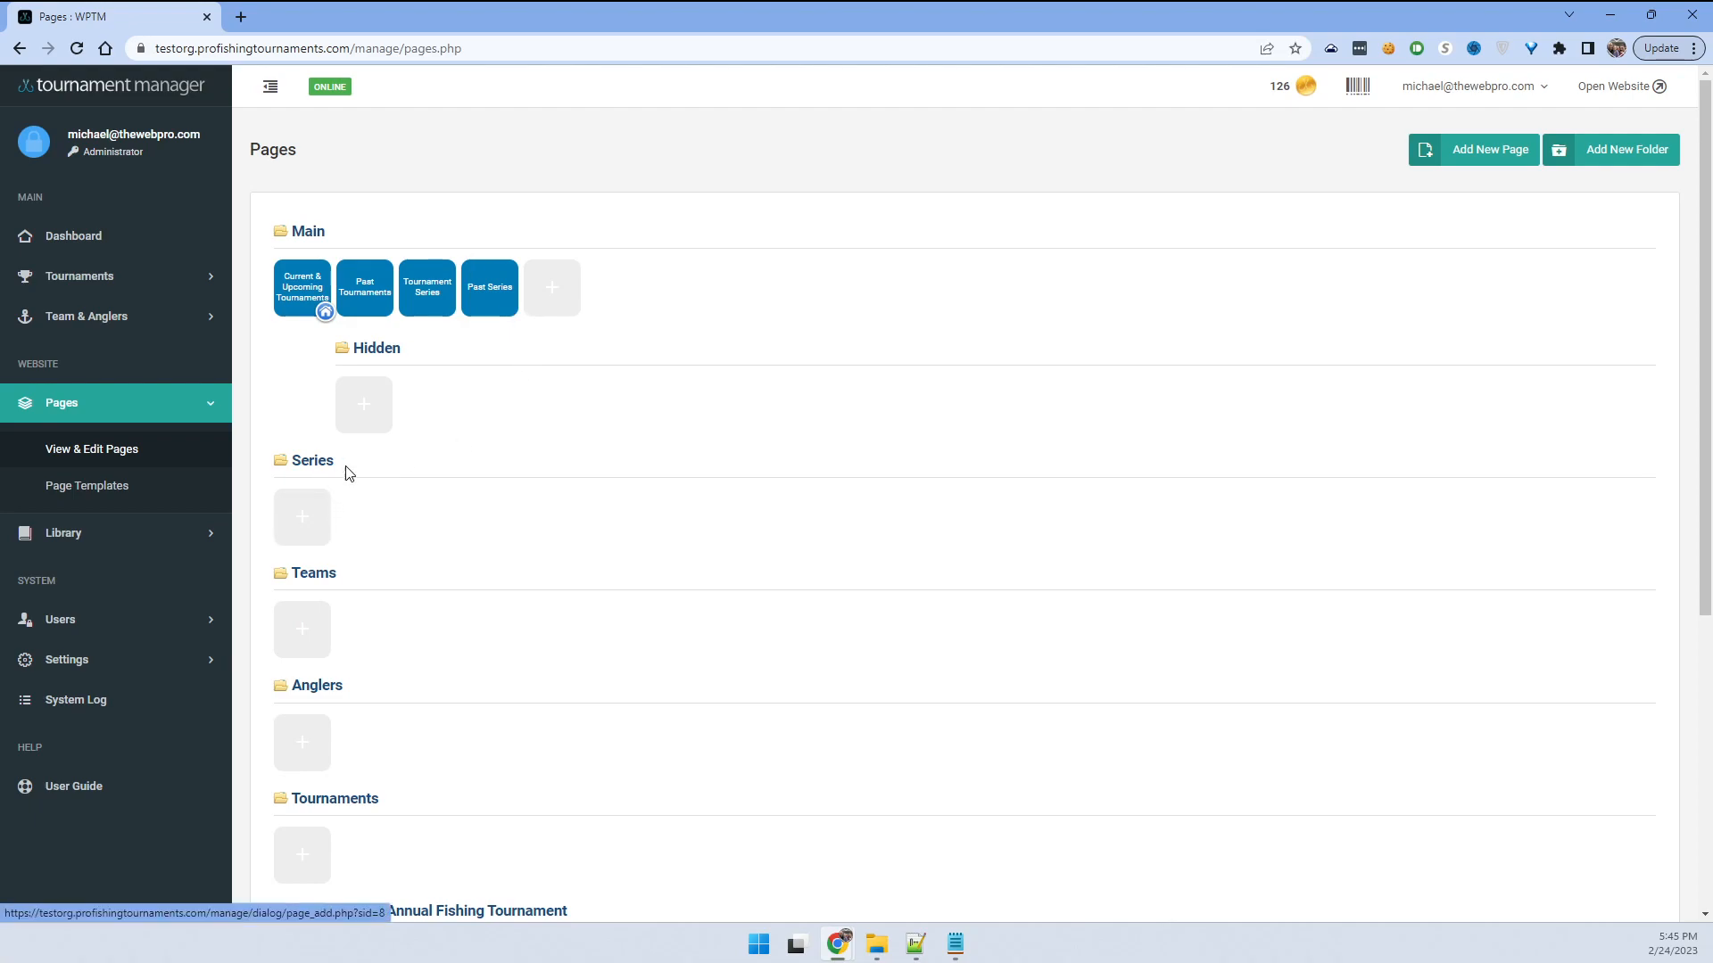
{"action": "scroll", "coordinate": [343, 498], "scroll_direction": "down", "scroll_amount": 4}
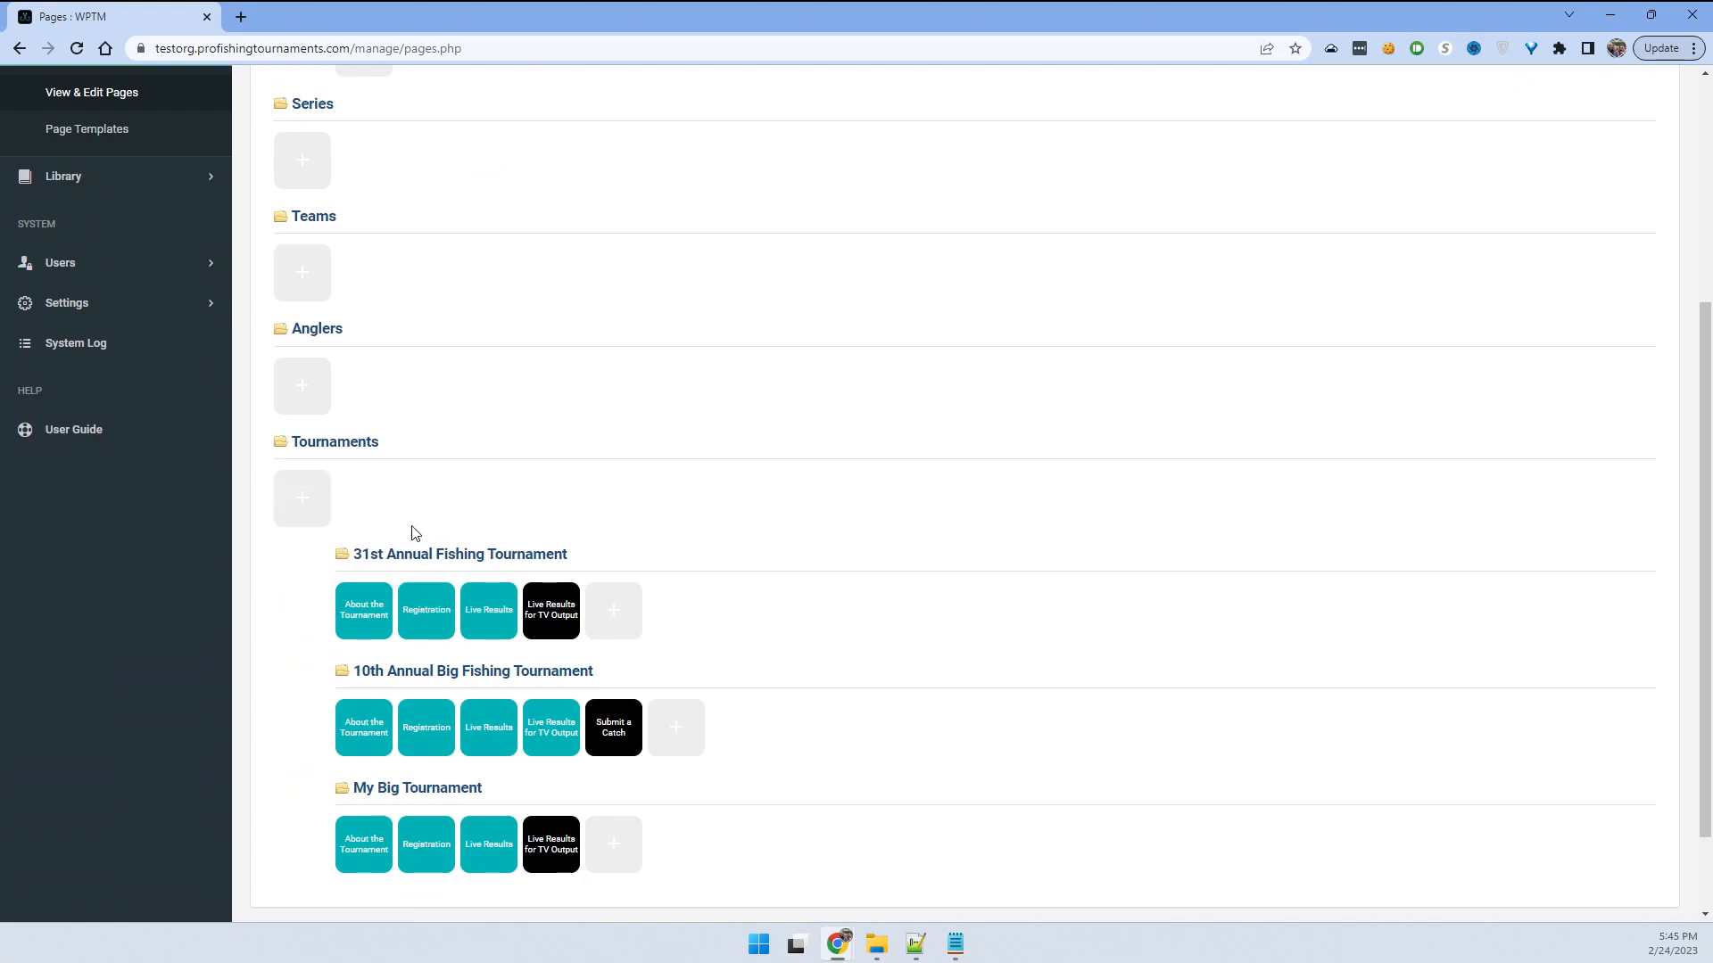
{"action": "scroll", "coordinate": [482, 503], "scroll_direction": "up", "scroll_amount": 3}
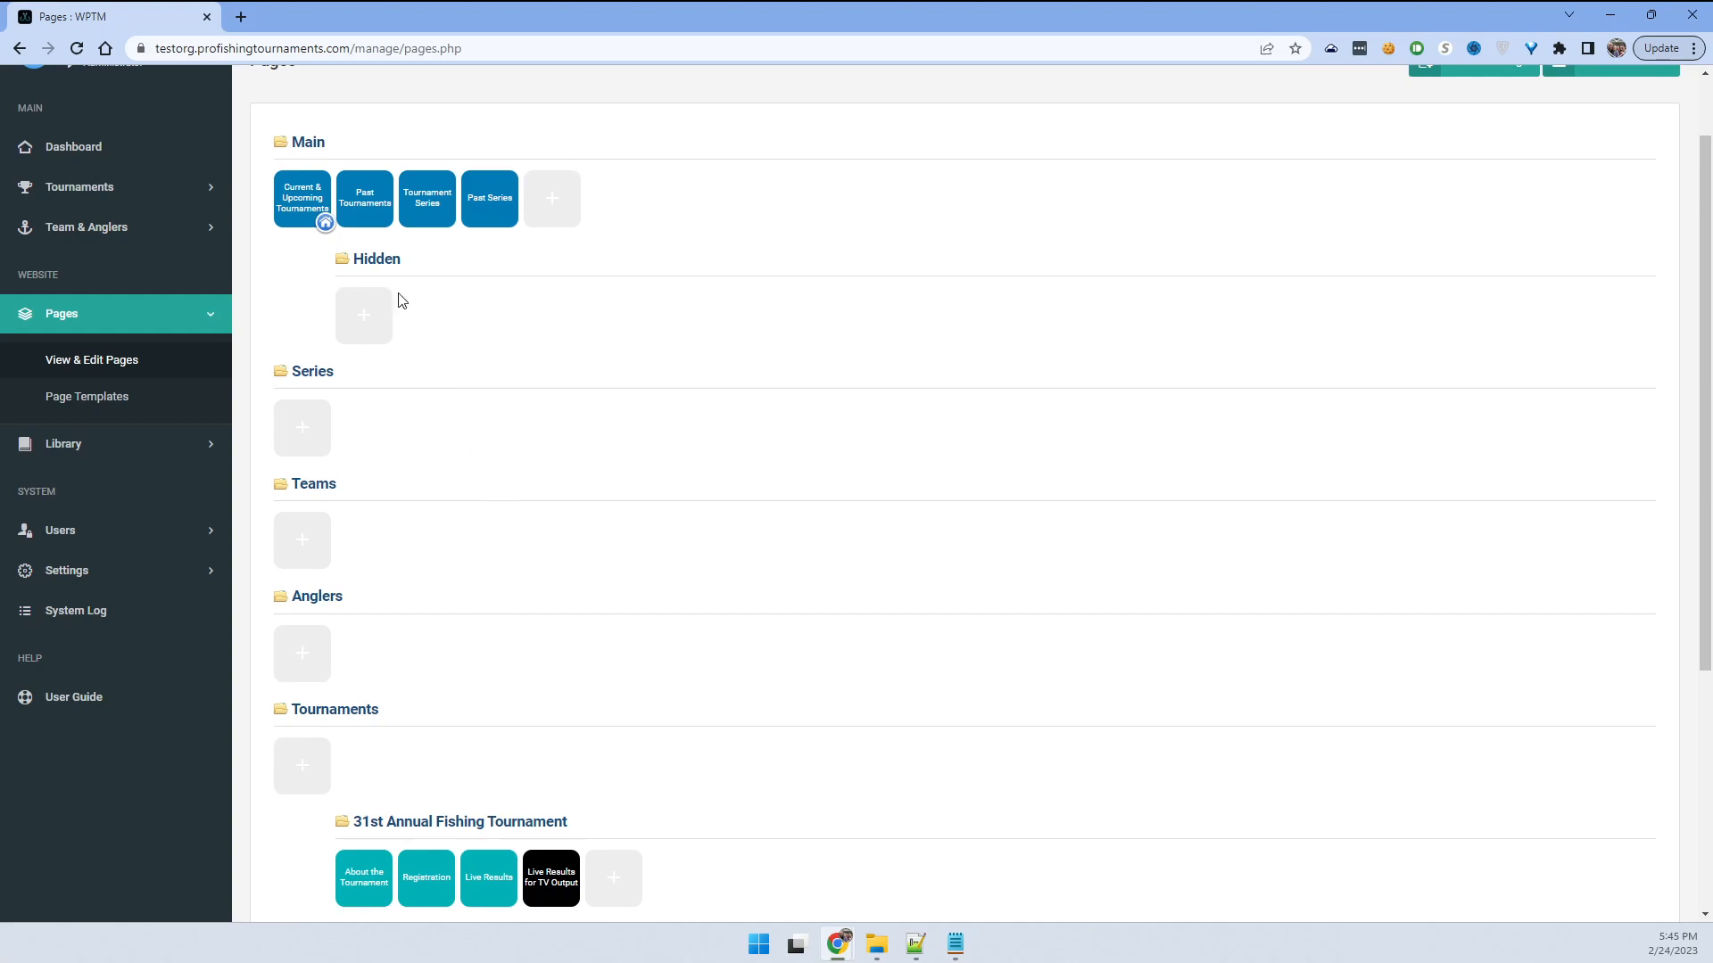
{"action": "scroll", "coordinate": [317, 153], "scroll_direction": "up", "scroll_amount": 1}
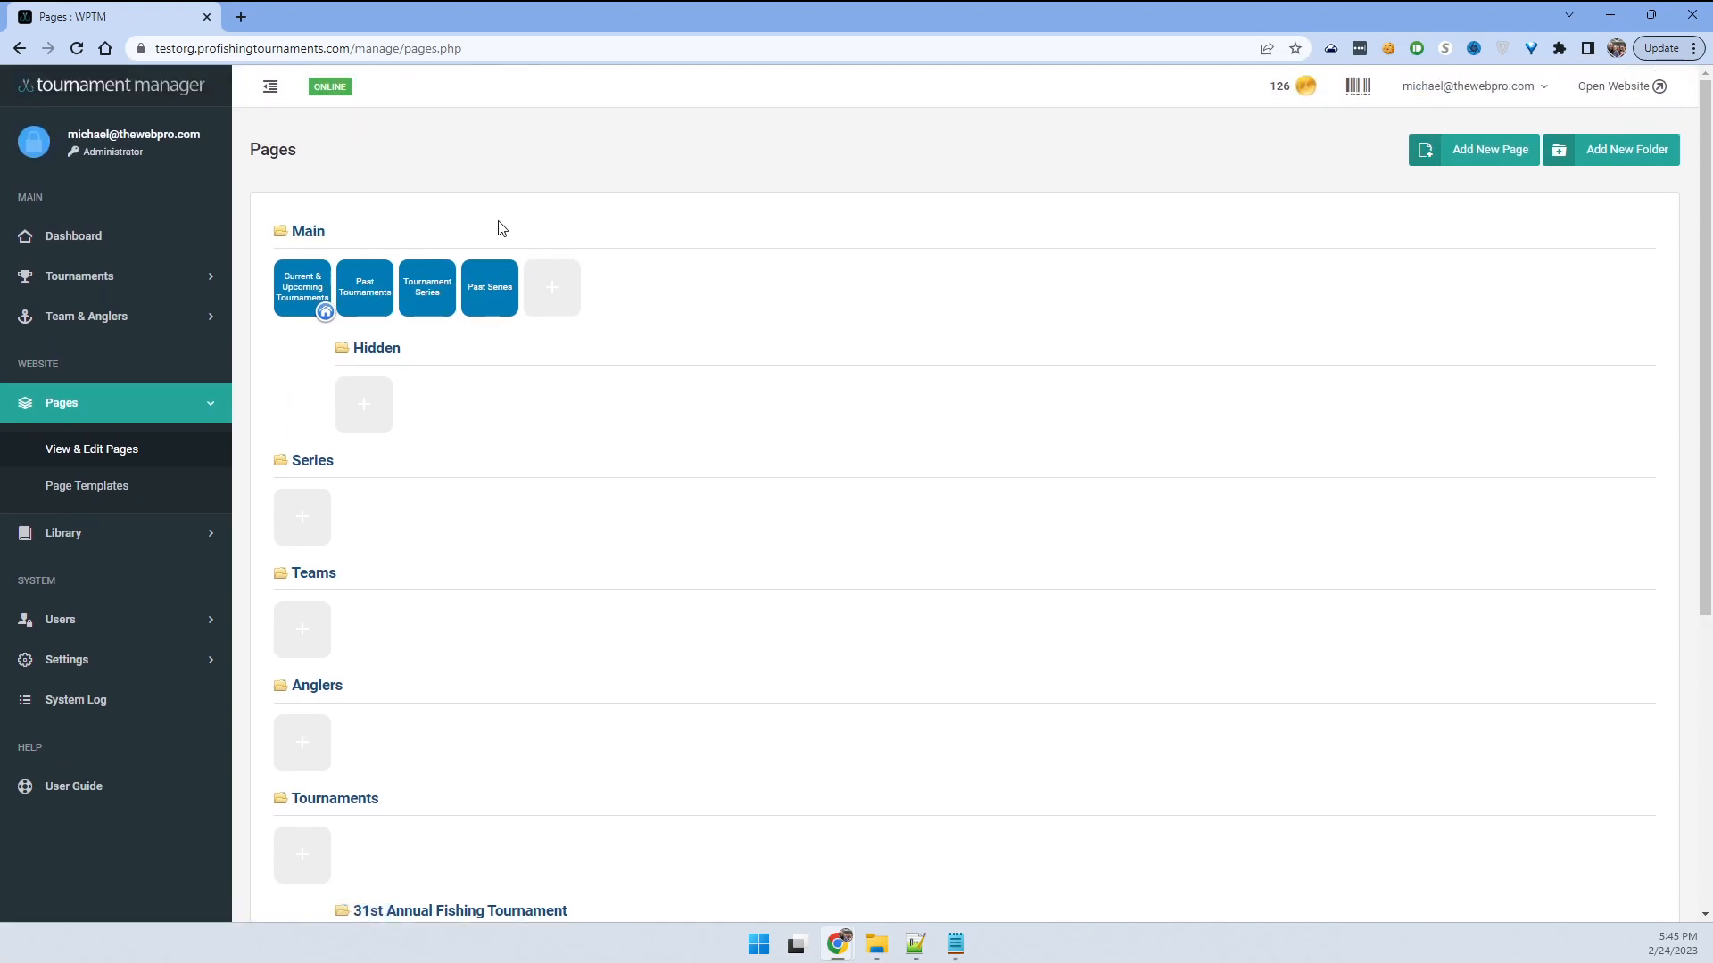
{"action": "left_click", "coordinate": [1625, 88]}
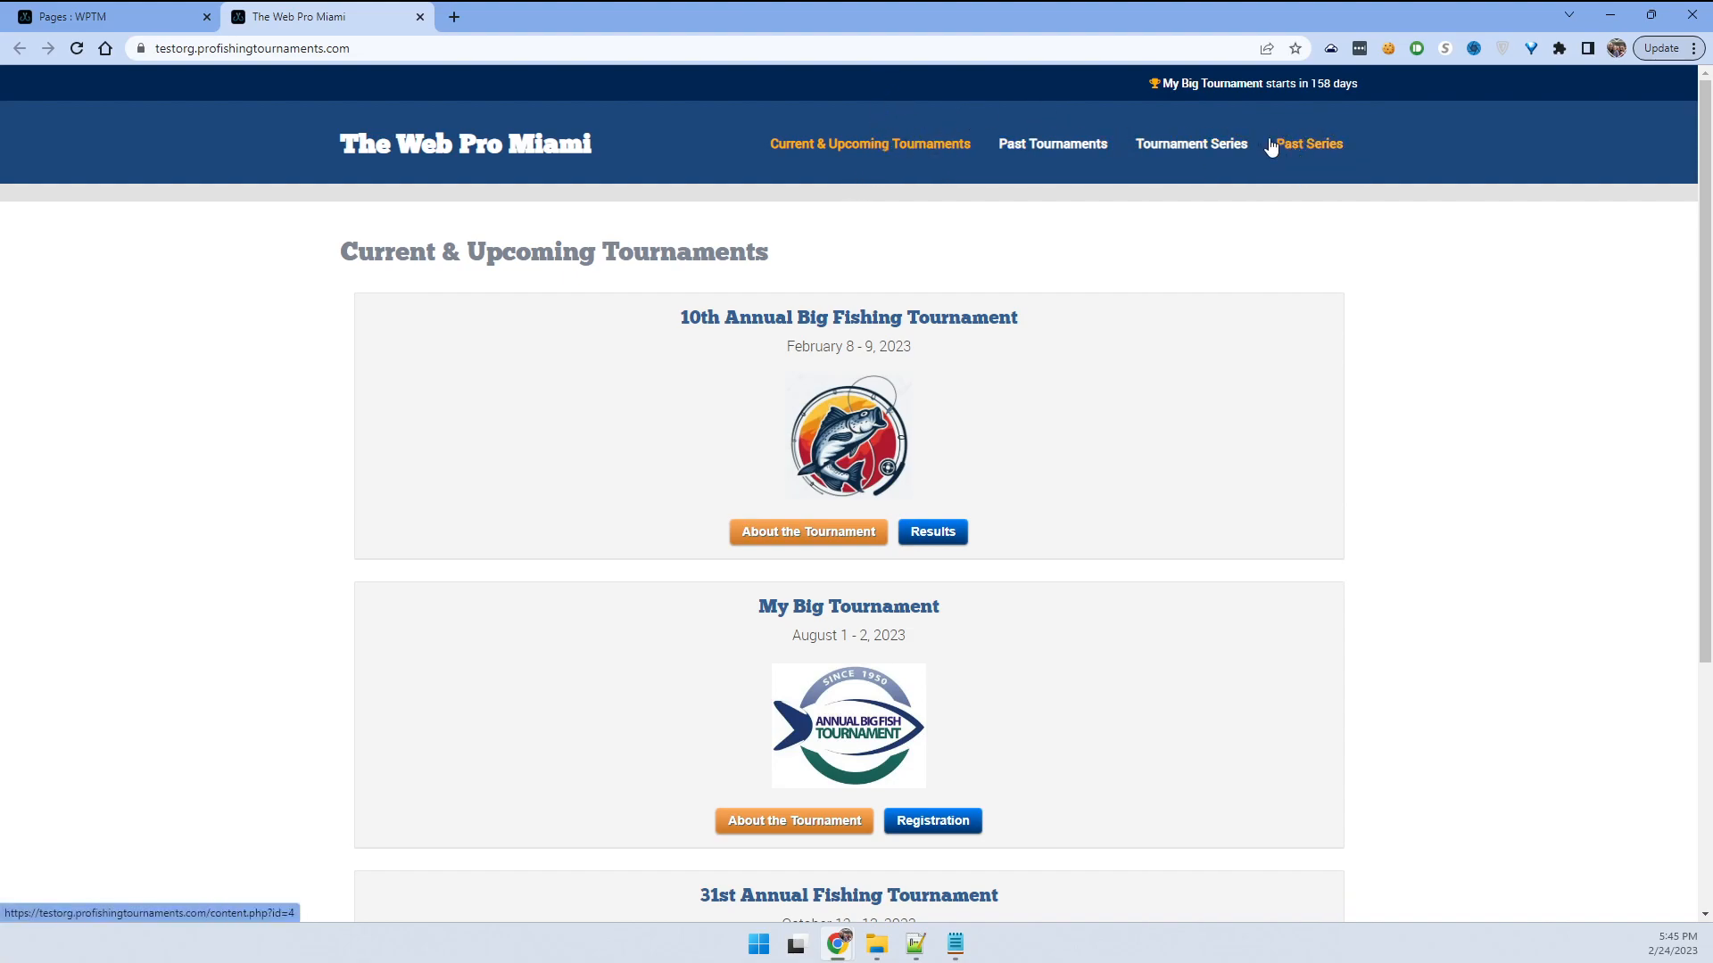
{"action": "left_click", "coordinate": [419, 16]}
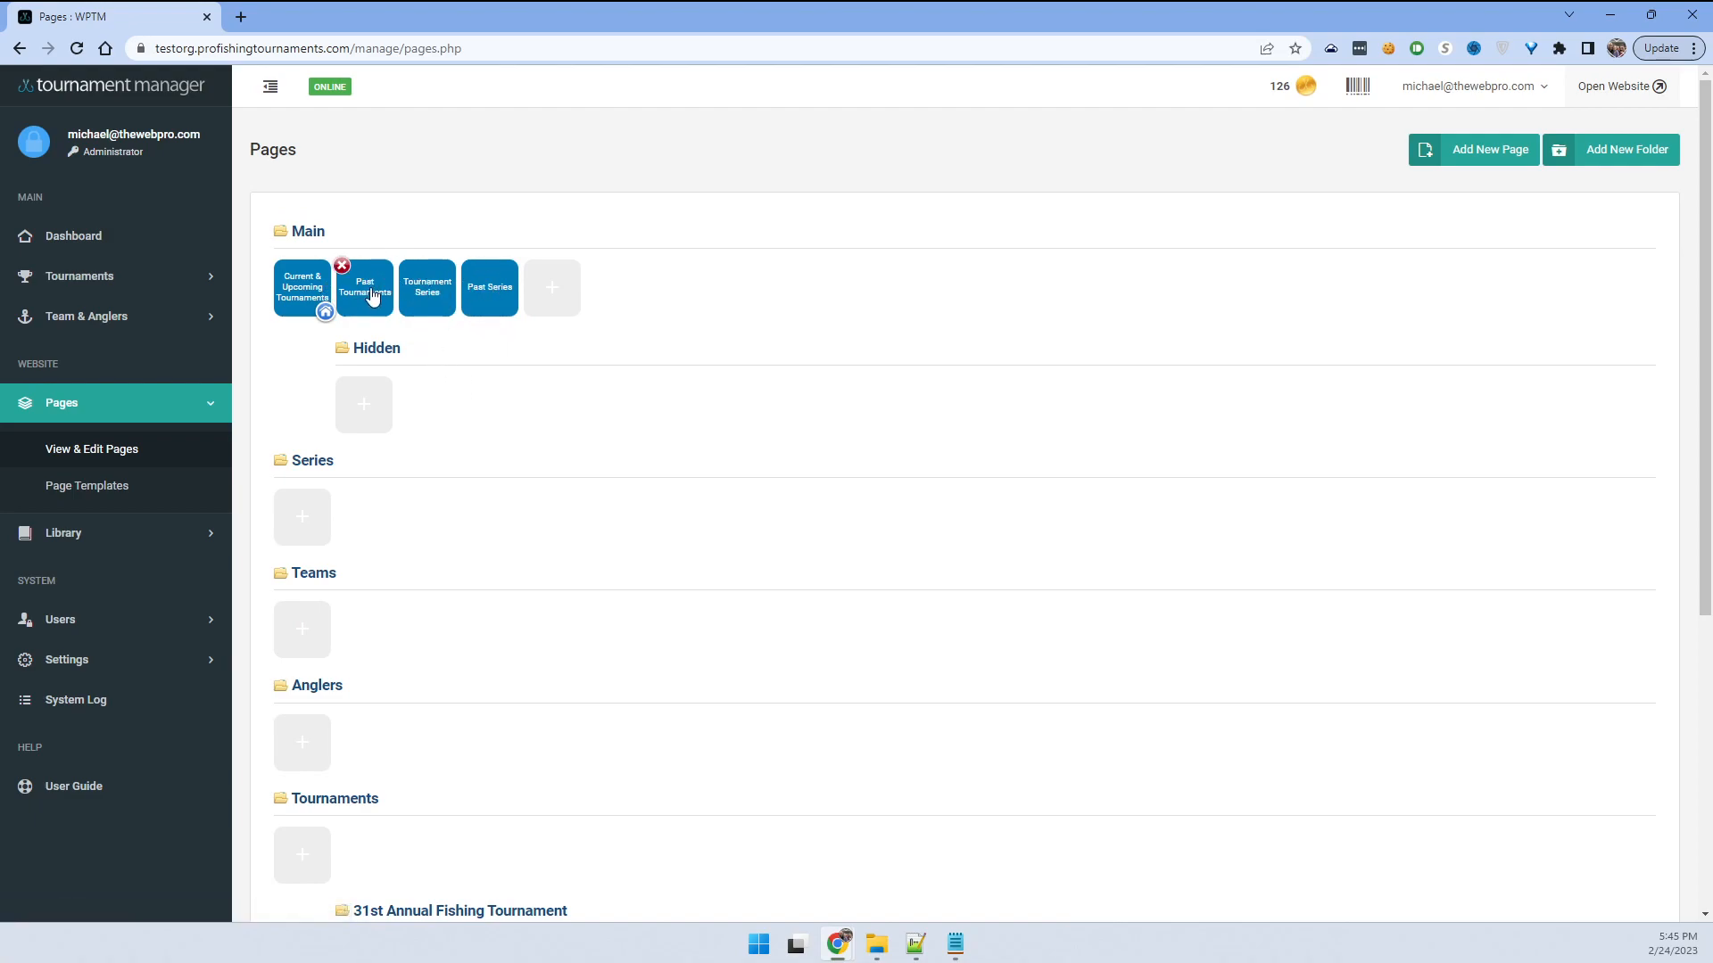
- Move the Tournament Series and Past Series pages from the Main folder into the Hidden folder
{"action": "left_click_drag", "start_coordinate": [434, 299], "coordinate": [359, 452]}
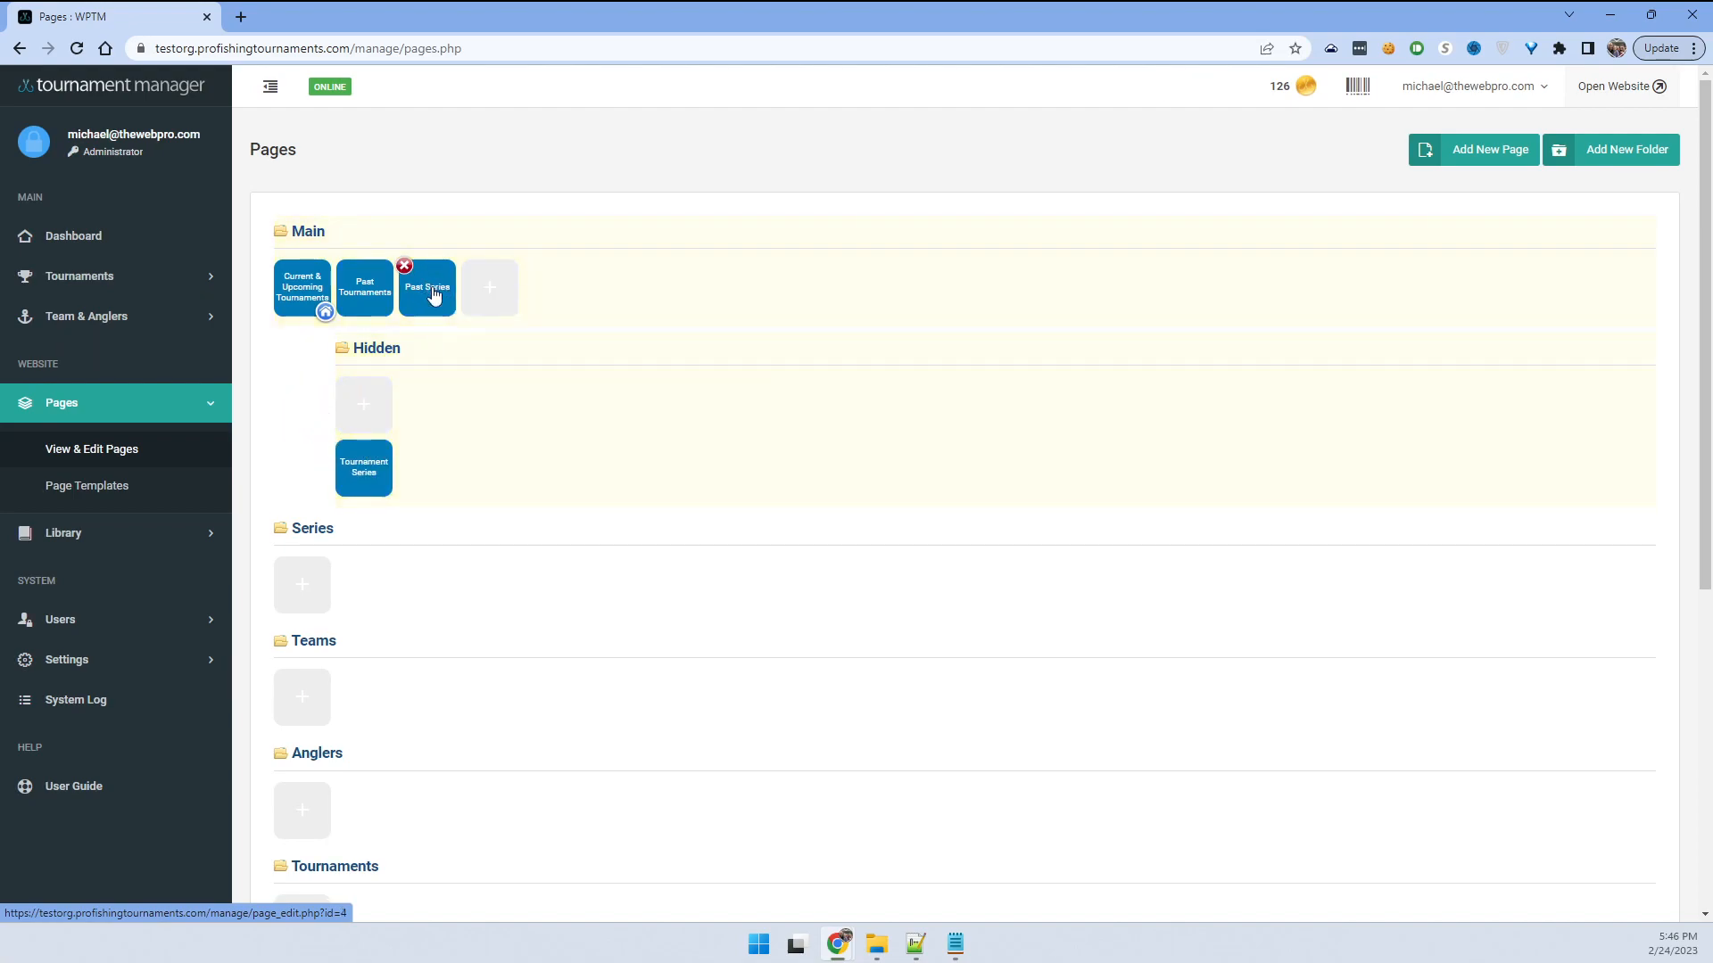
{"action": "left_click_drag", "start_coordinate": [430, 292], "coordinate": [451, 472]}
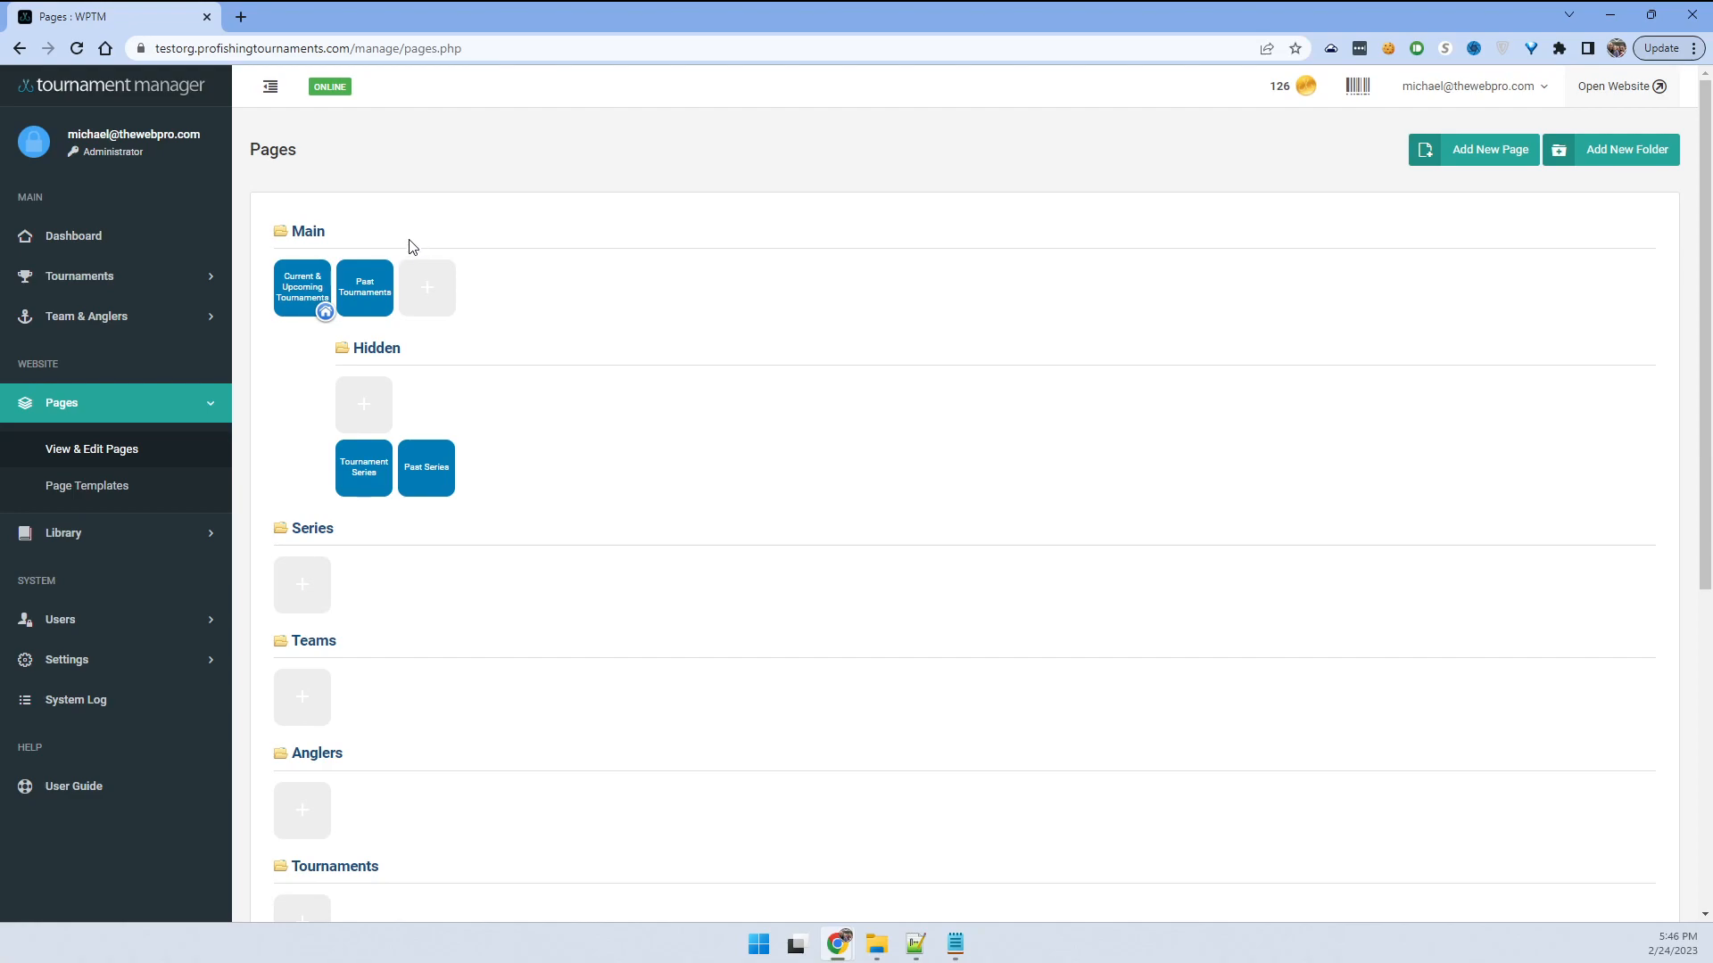
- Start a new page in the Main folder titled Store with the Link page type
{"action": "left_click", "coordinate": [426, 287]}
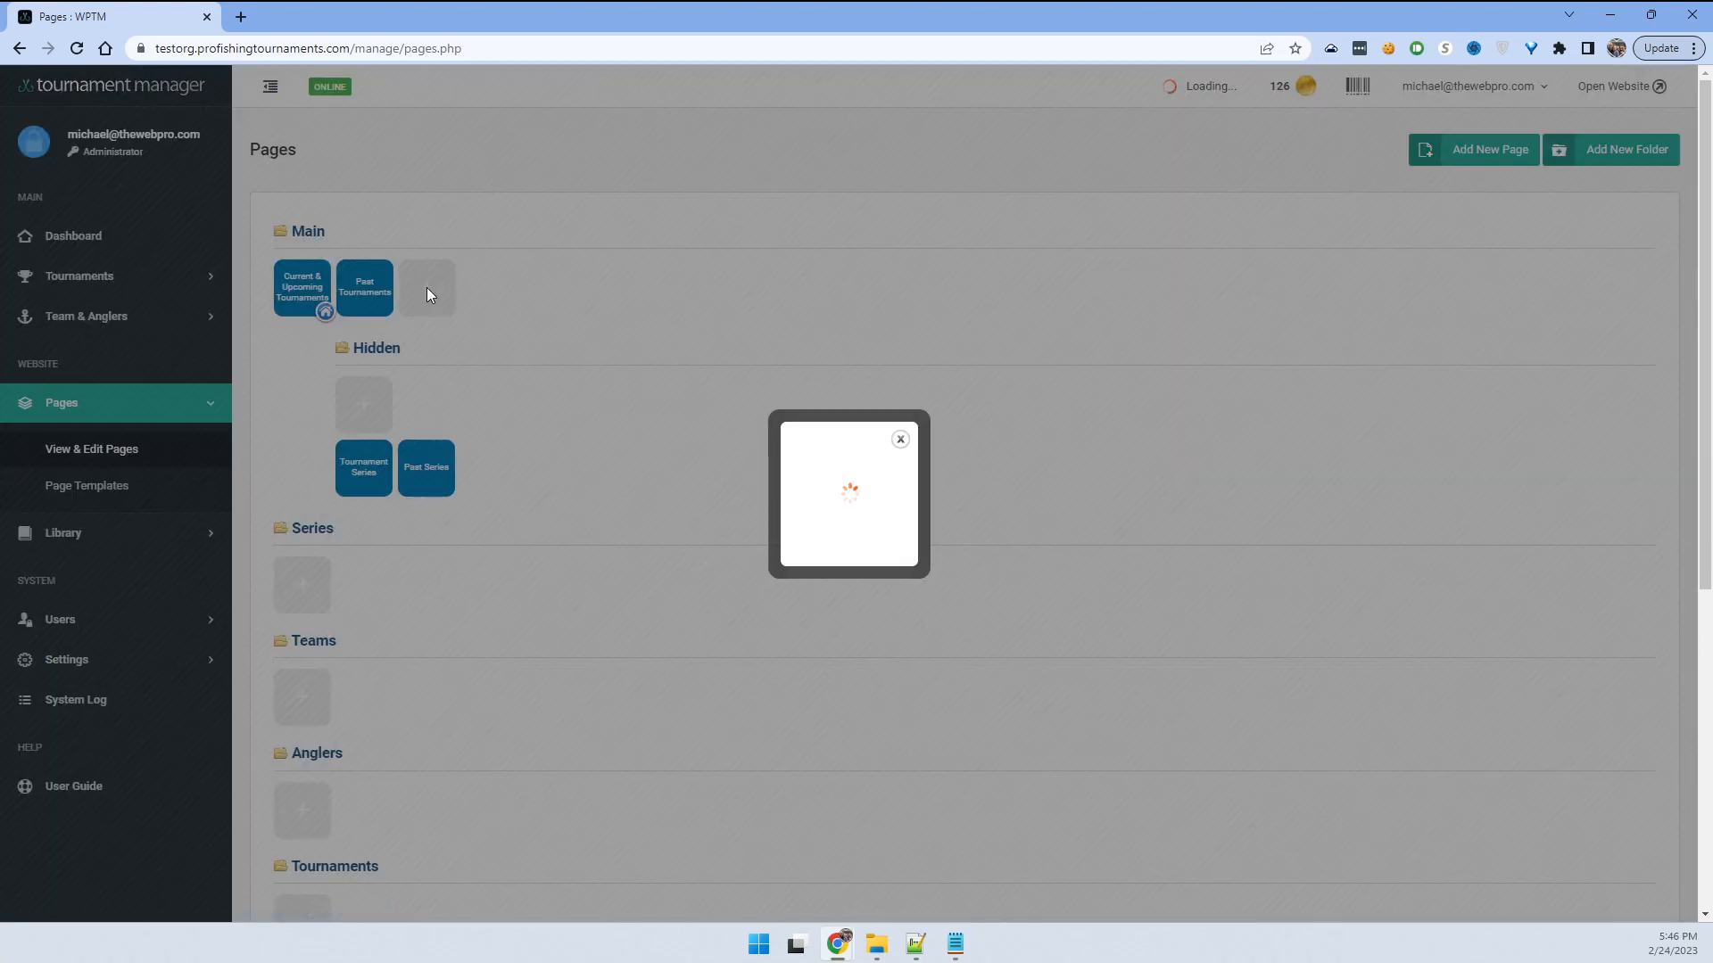
{"action": "left_click", "coordinate": [755, 347]}
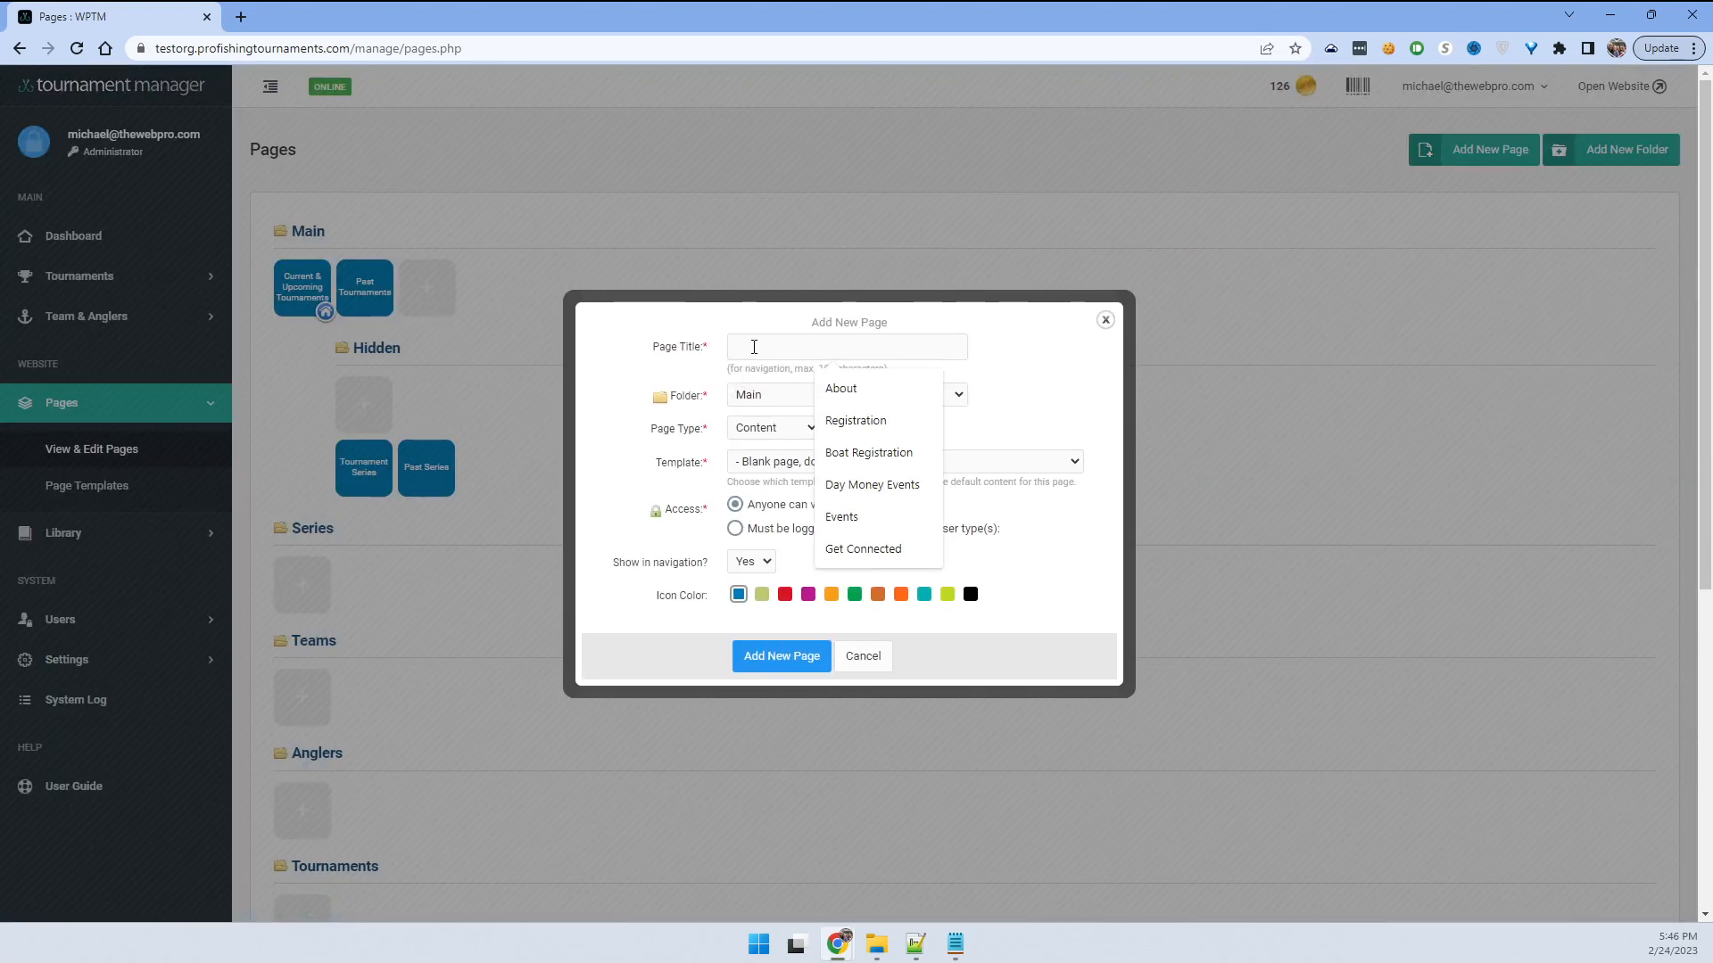
{"action": "type", "text": "Store"}
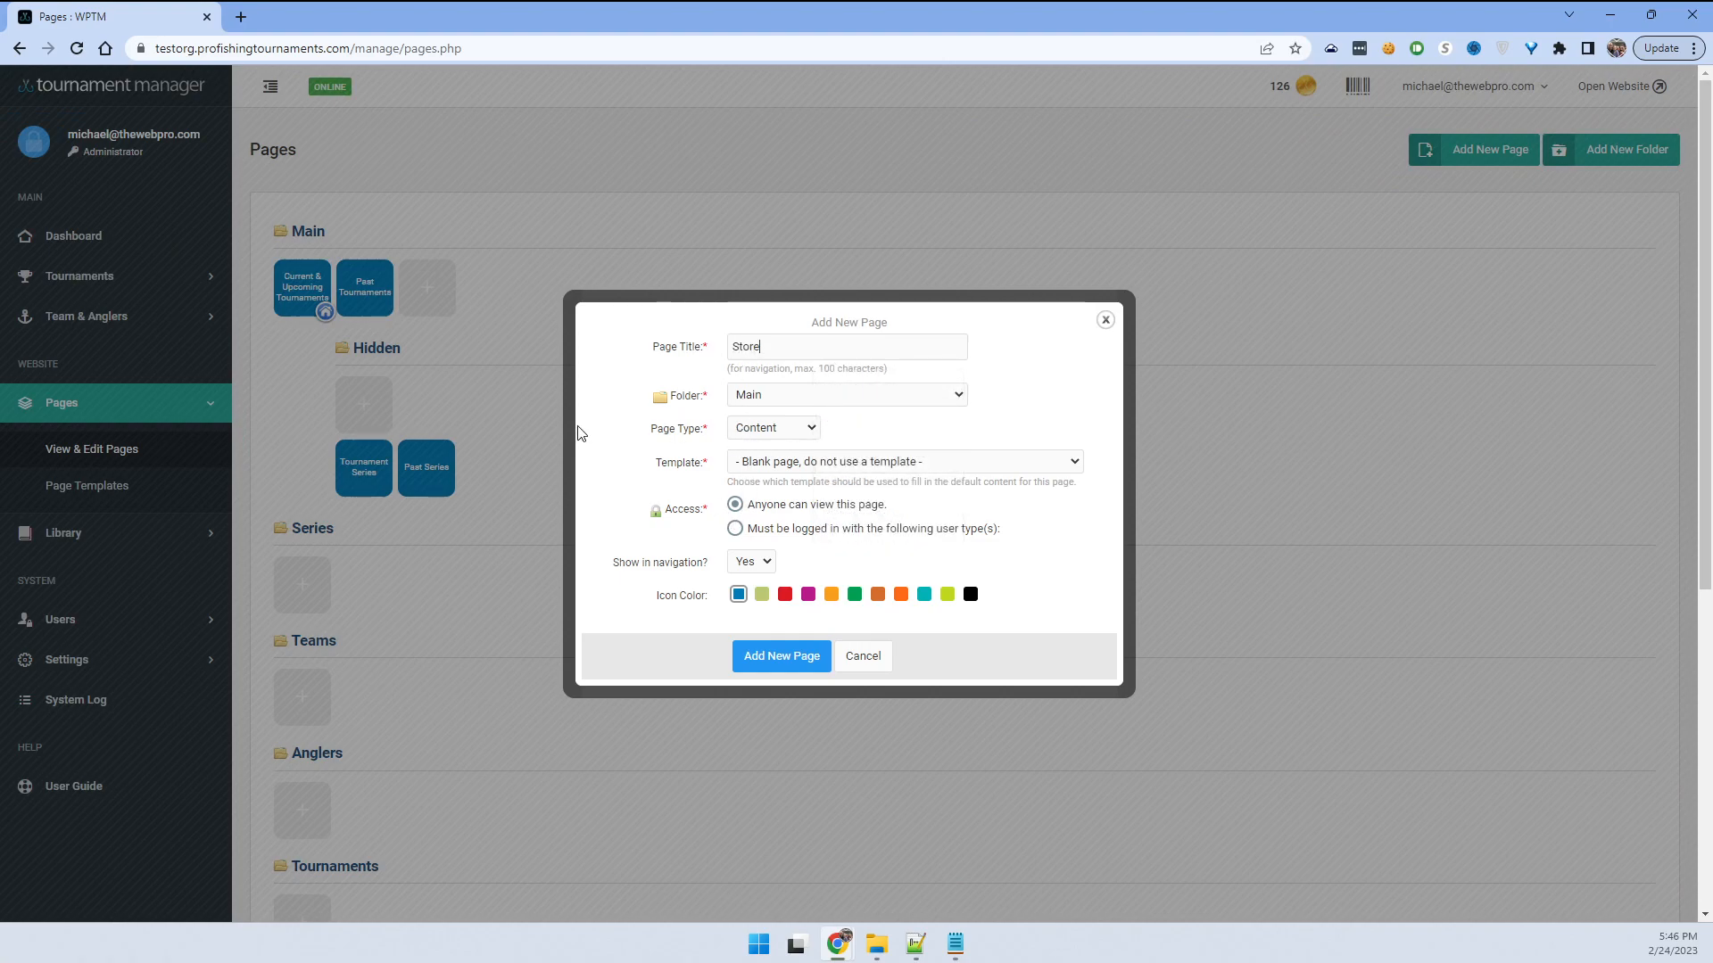
{"action": "left_click", "coordinate": [808, 427]}
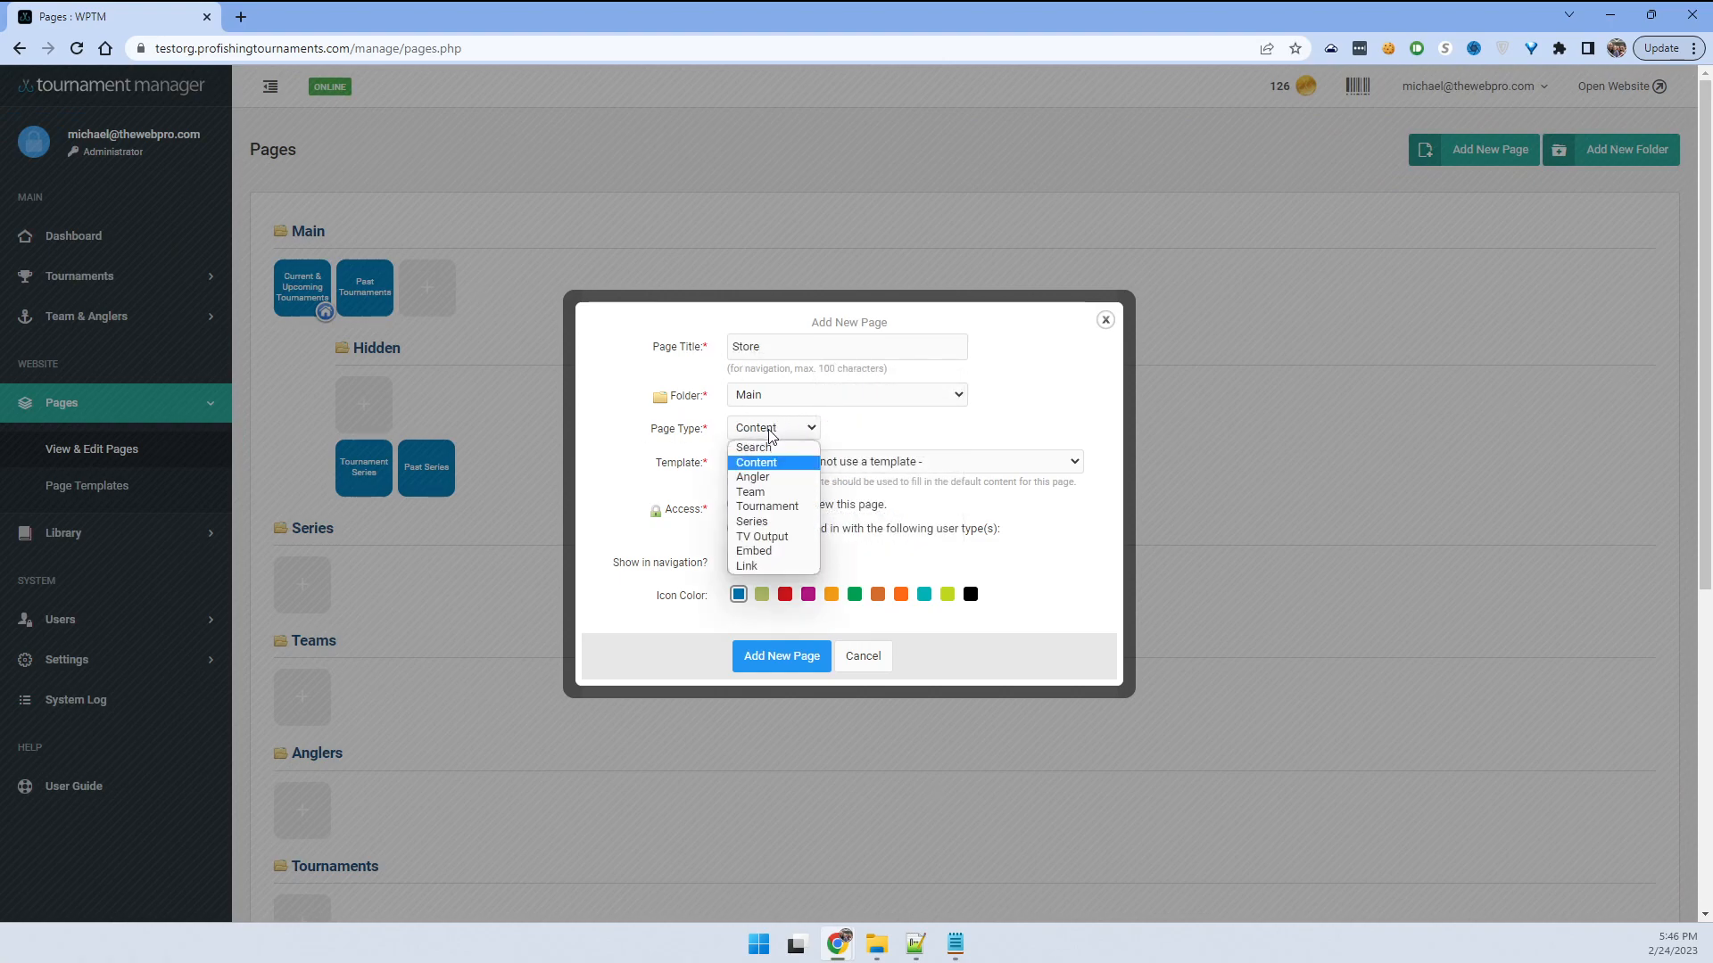
{"action": "left_click", "coordinate": [760, 567]}
{"action": "left_click", "coordinate": [768, 532]}
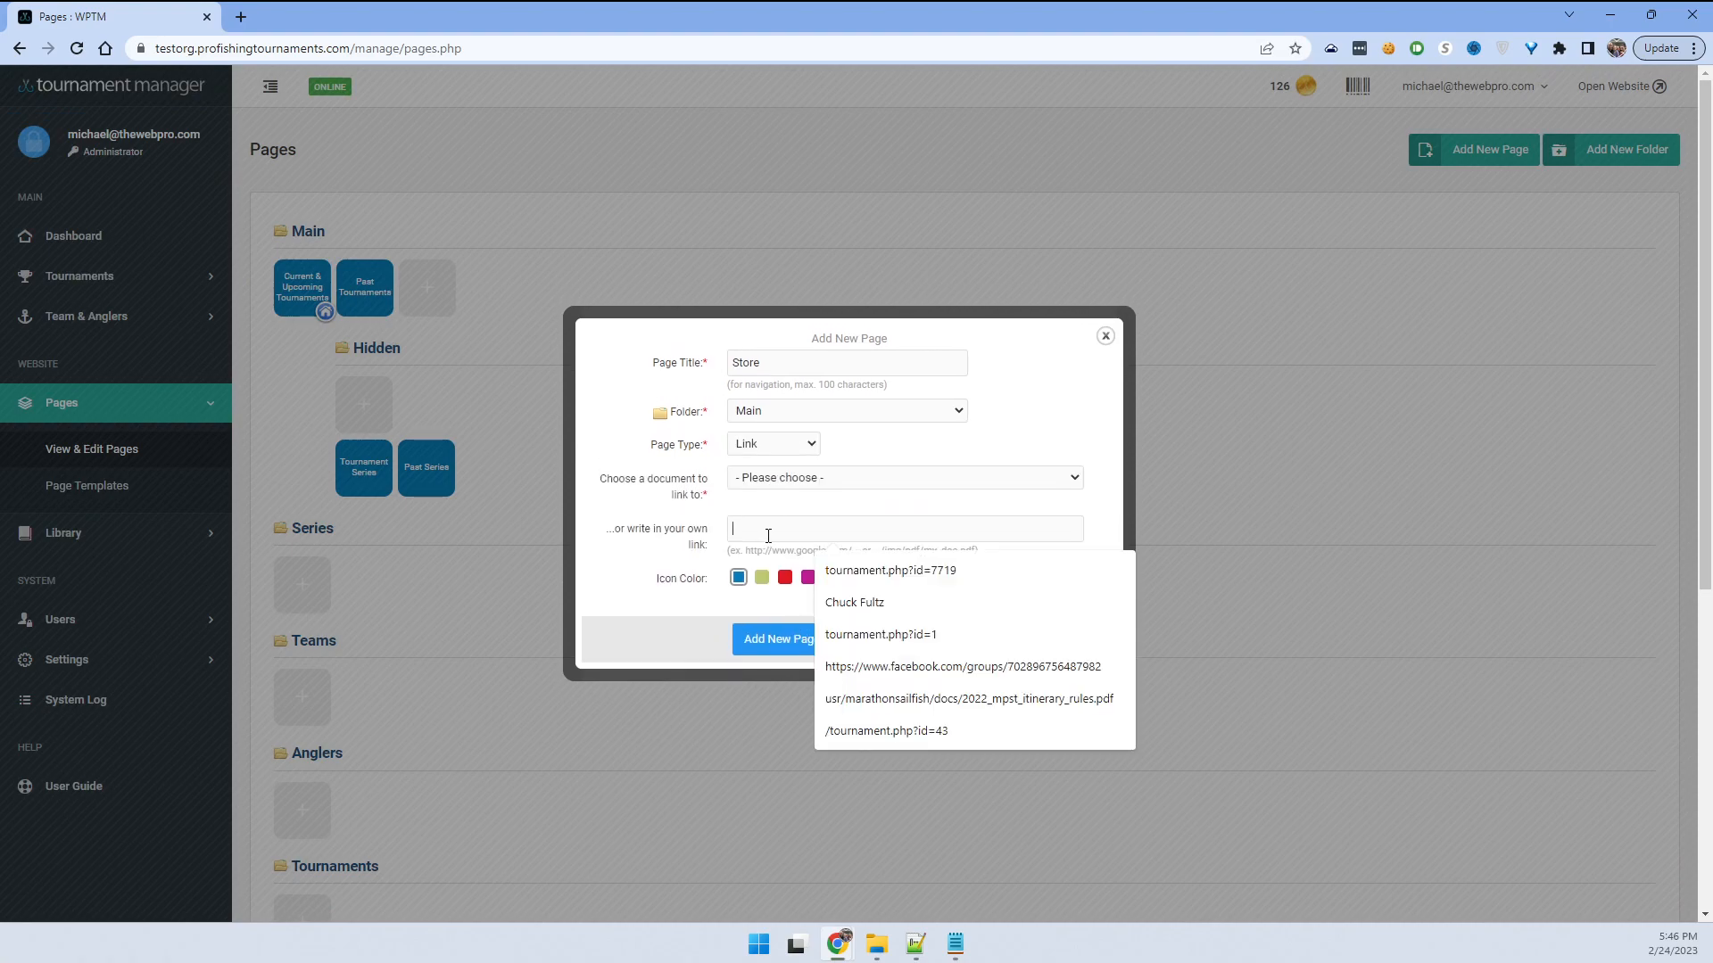
{"action": "type", "text": "ht"}
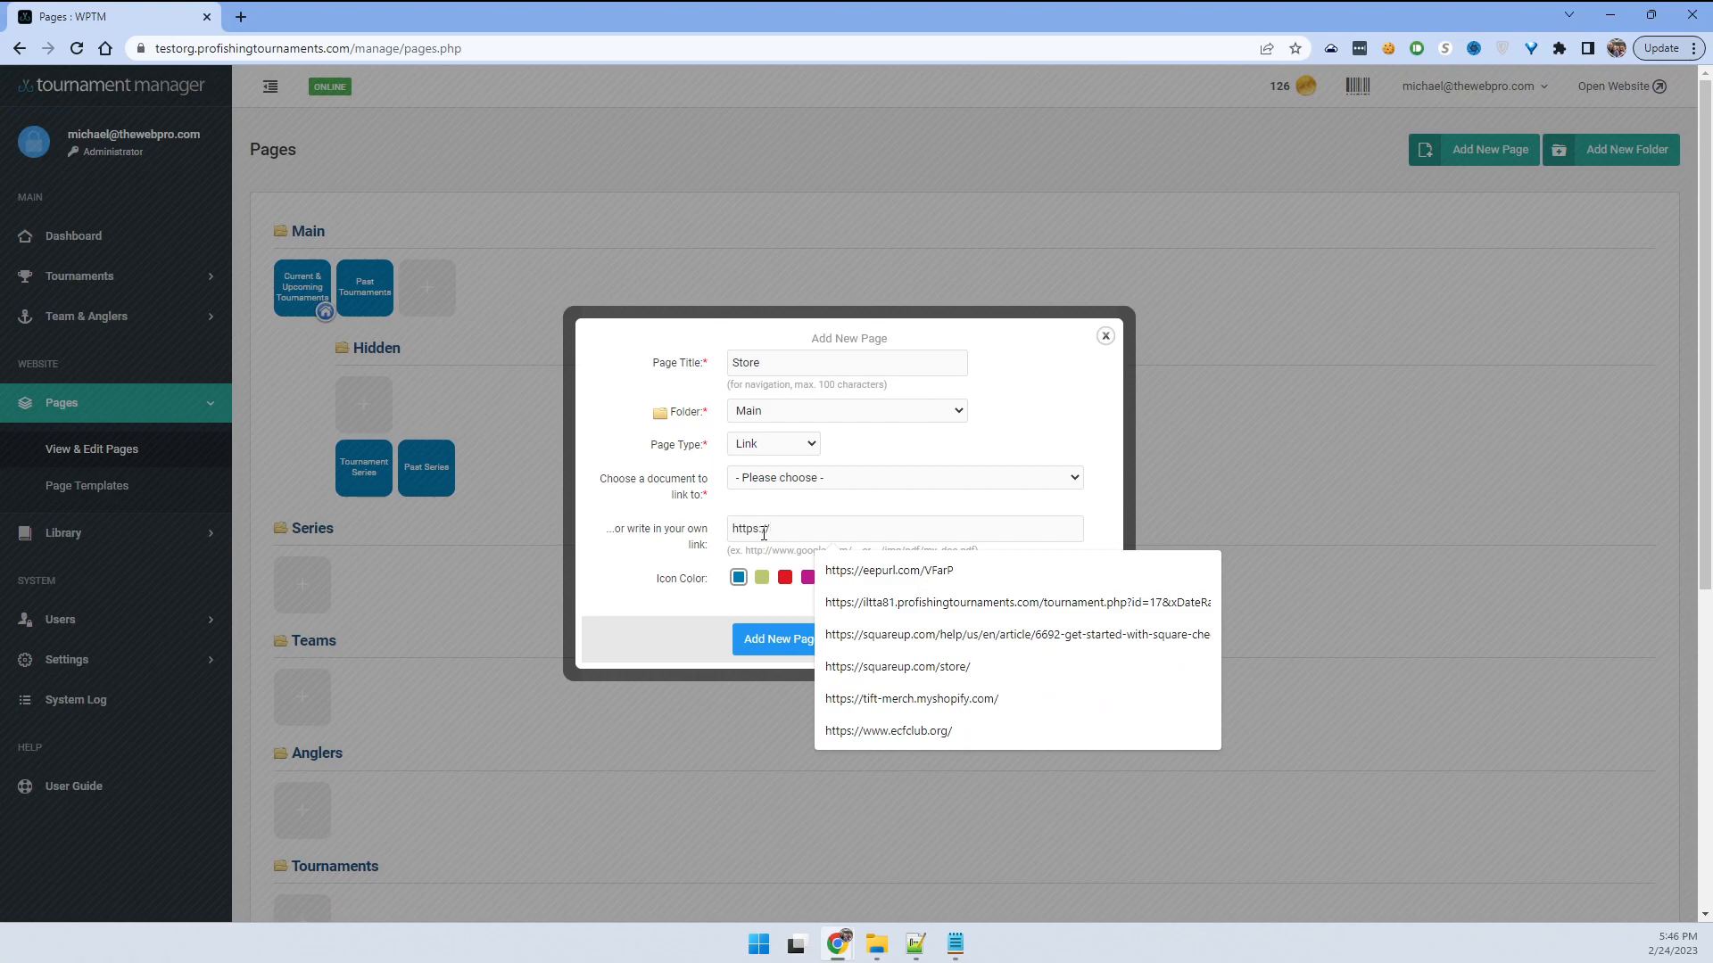
{"action": "type", "text": "tps://squareup.com/link"}
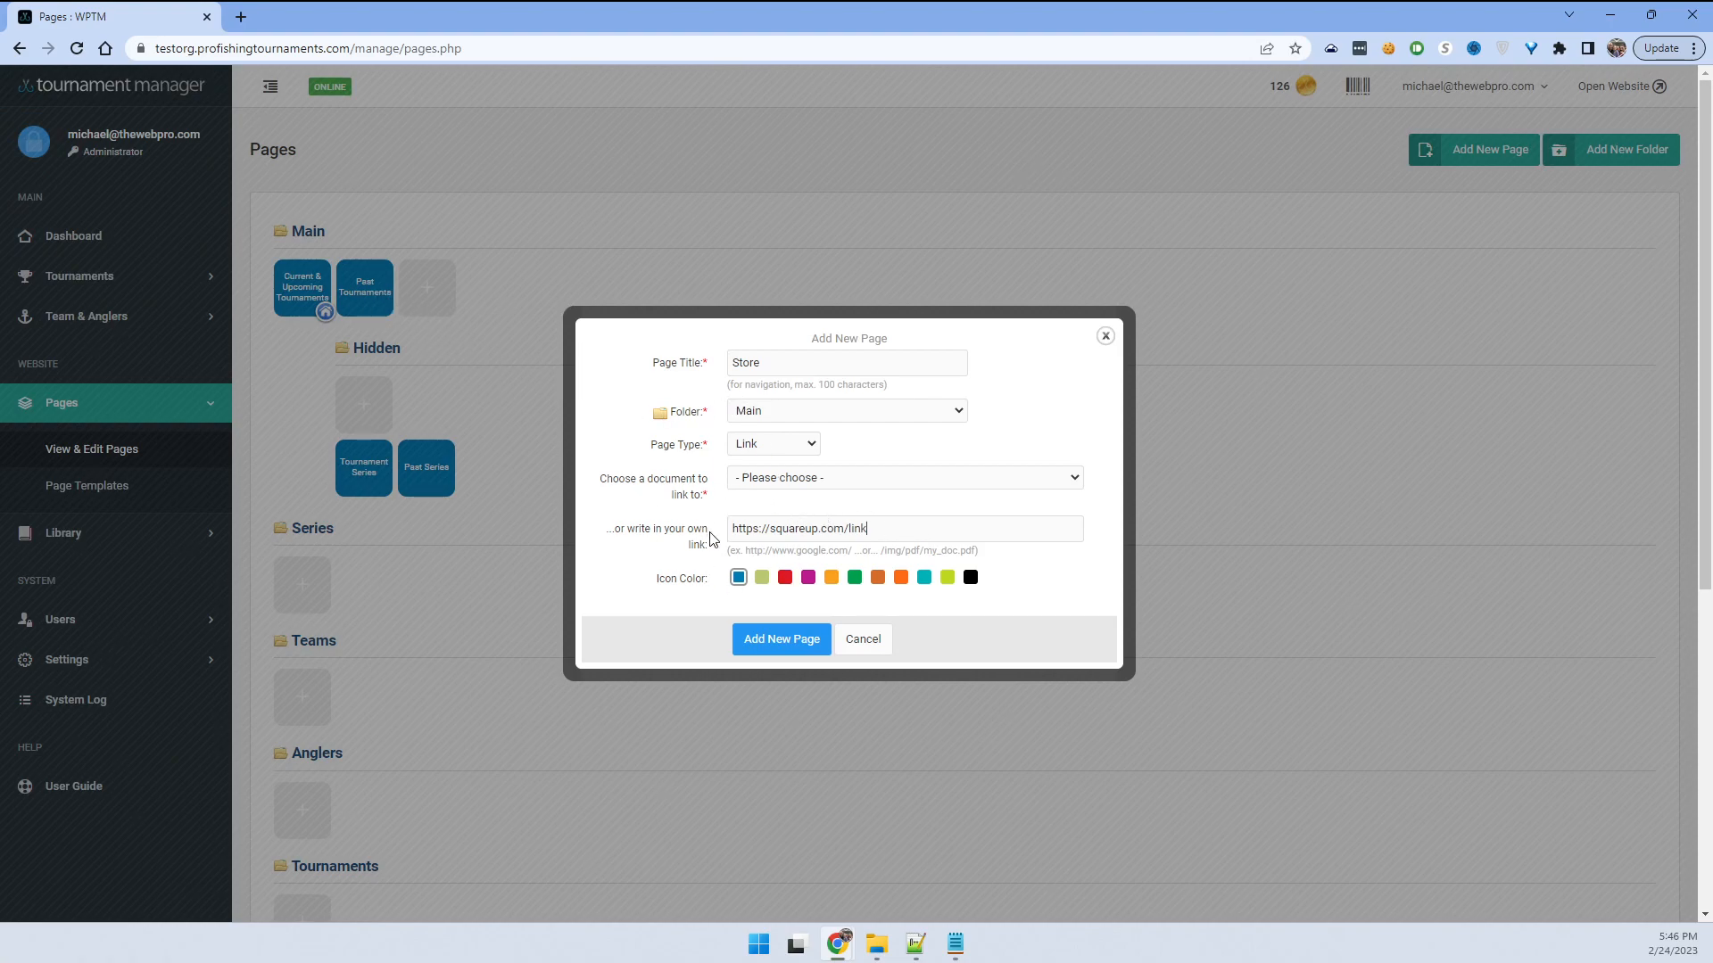
{"action": "left_click", "coordinate": [773, 482]}
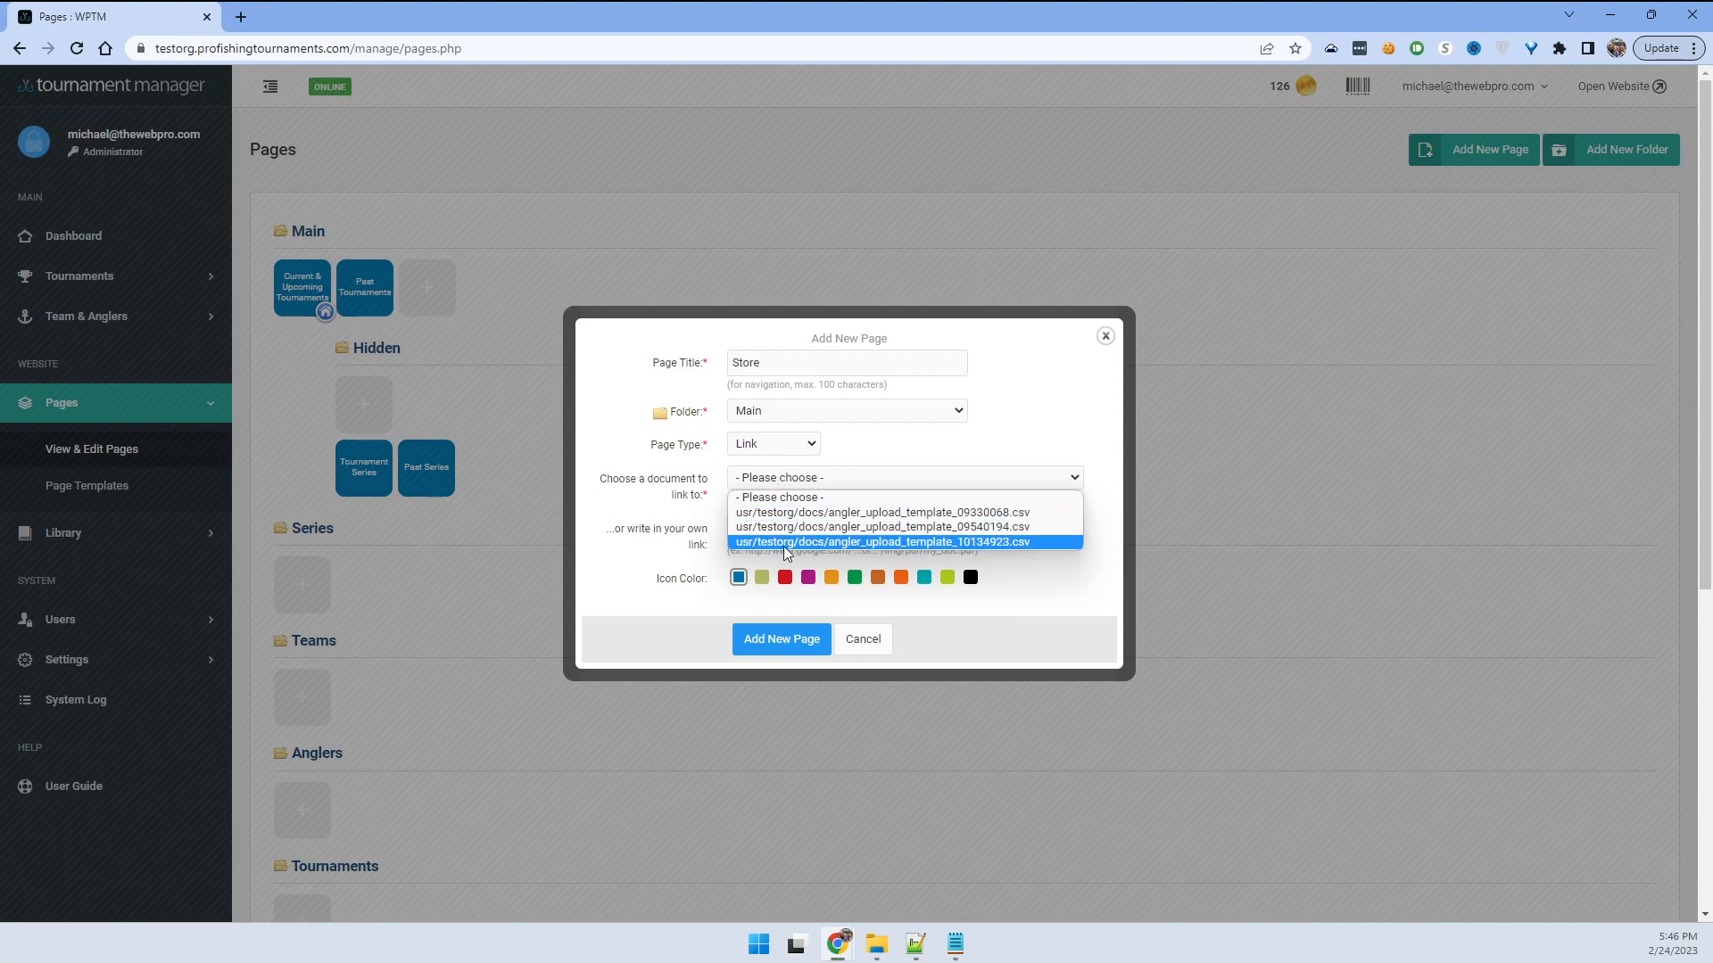
{"action": "left_click", "coordinate": [874, 451]}
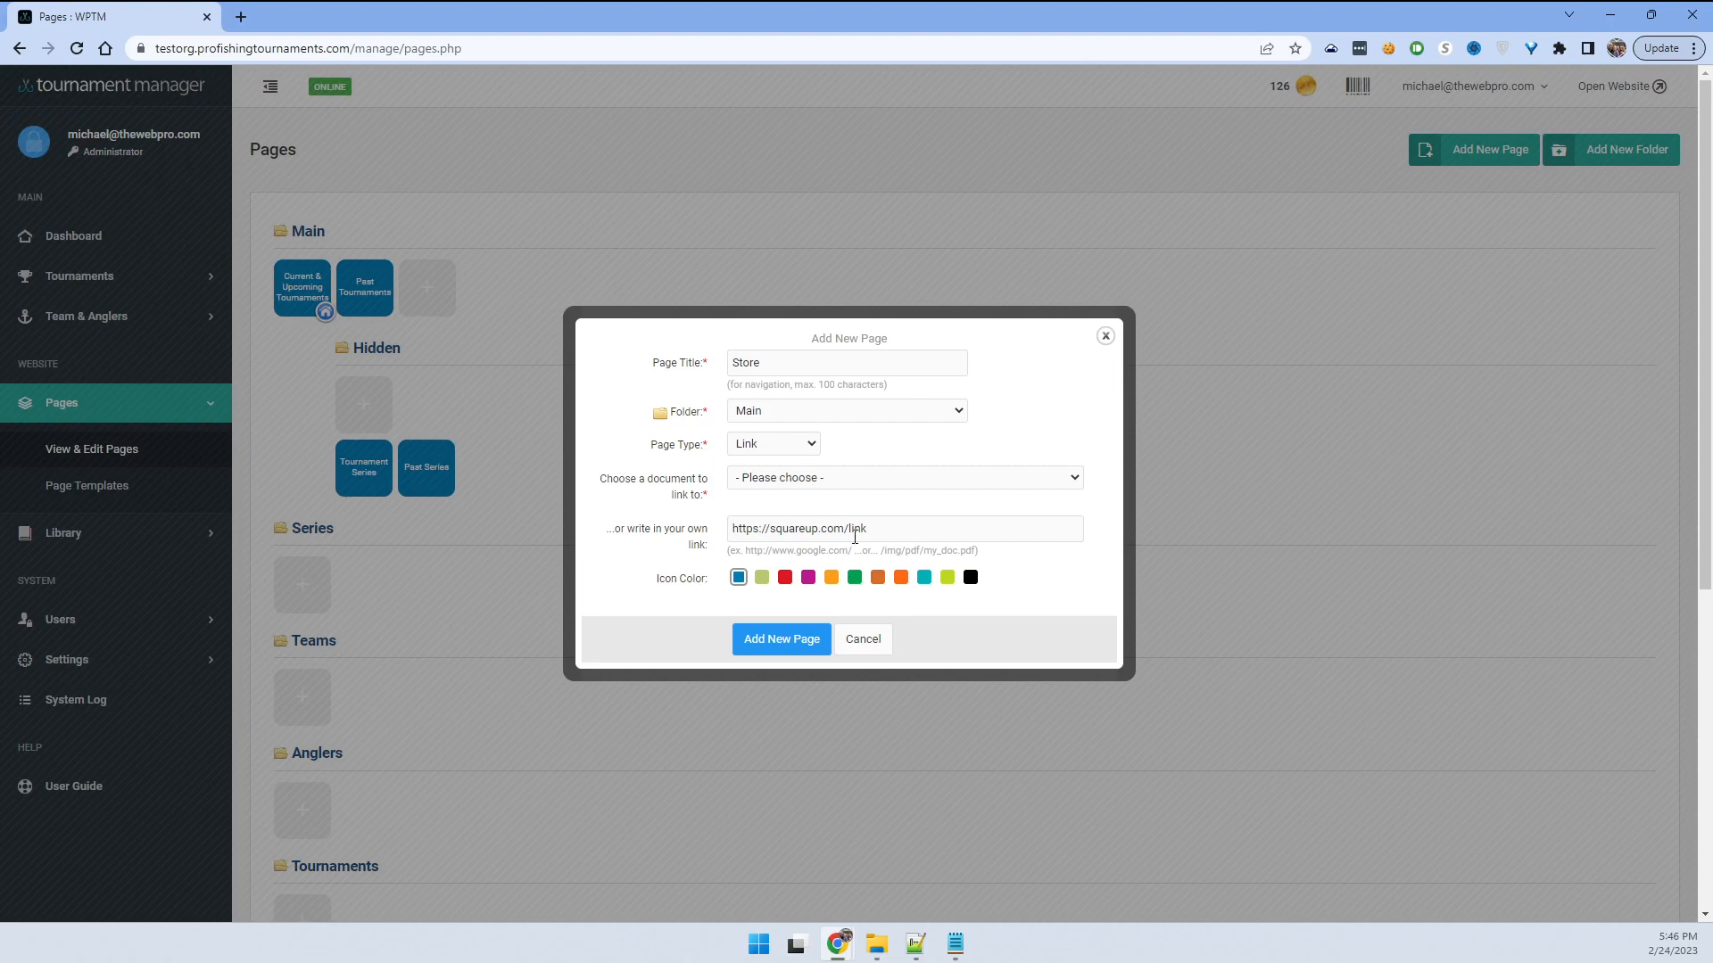
{"action": "left_click", "coordinate": [808, 580]}
{"action": "left_click", "coordinate": [777, 652]}
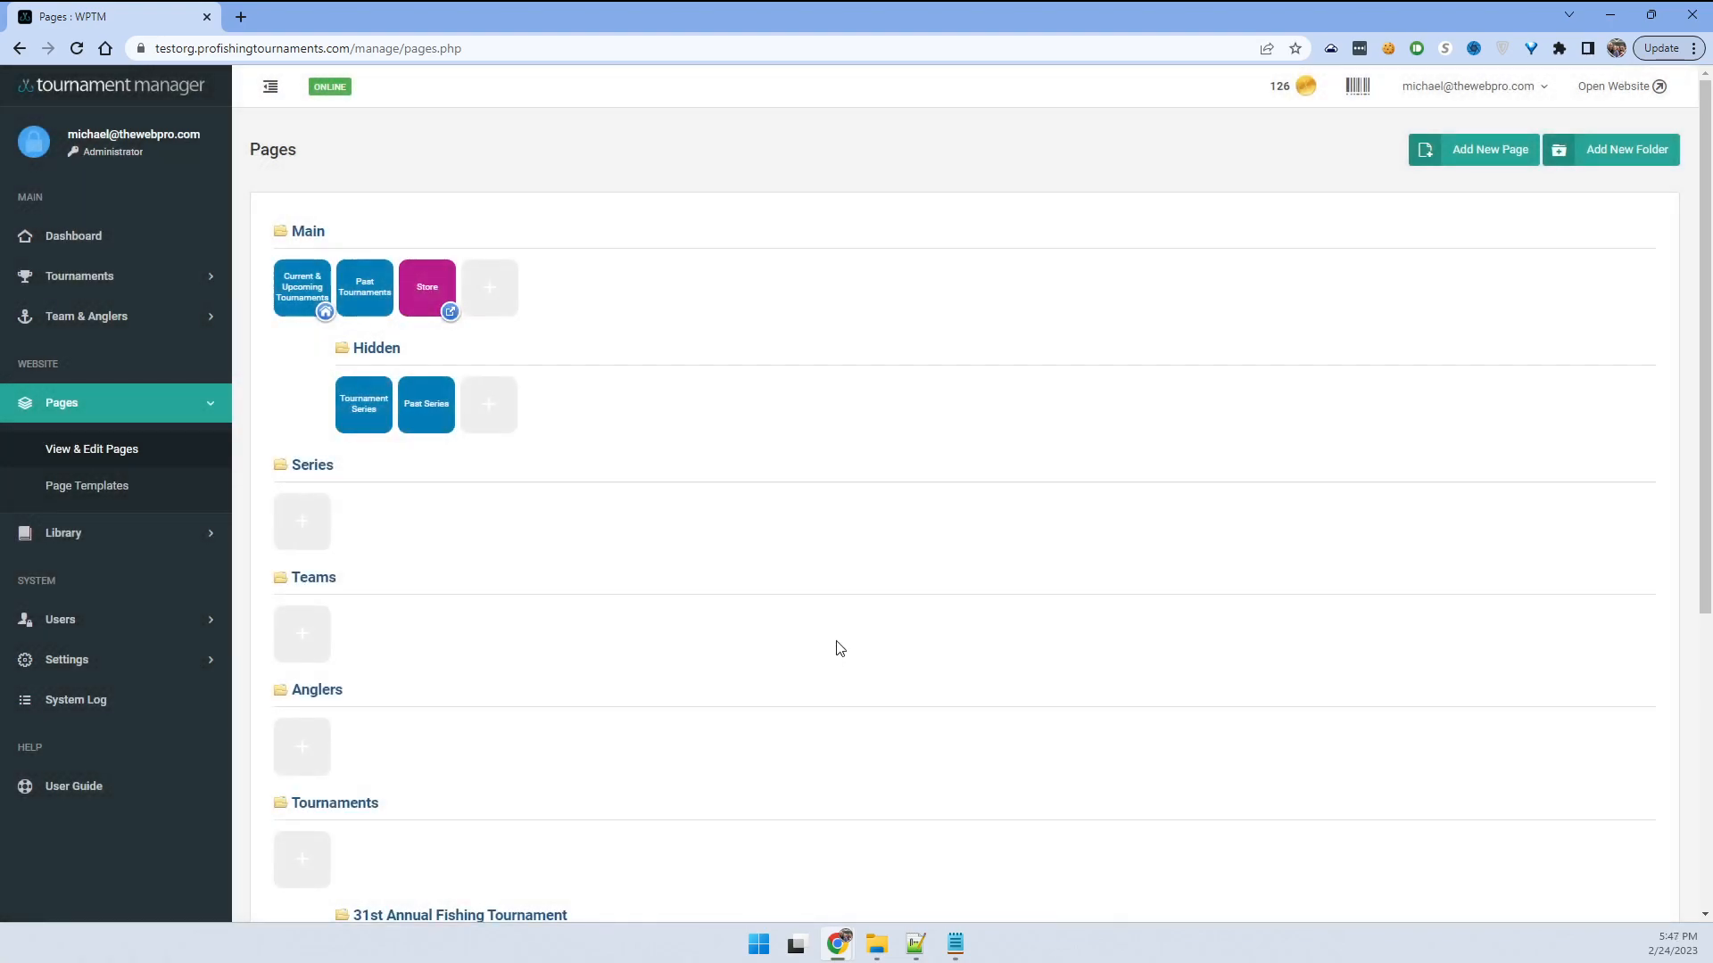
- Review the Store page's settings and close them without updating
{"action": "left_click", "coordinate": [426, 285]}
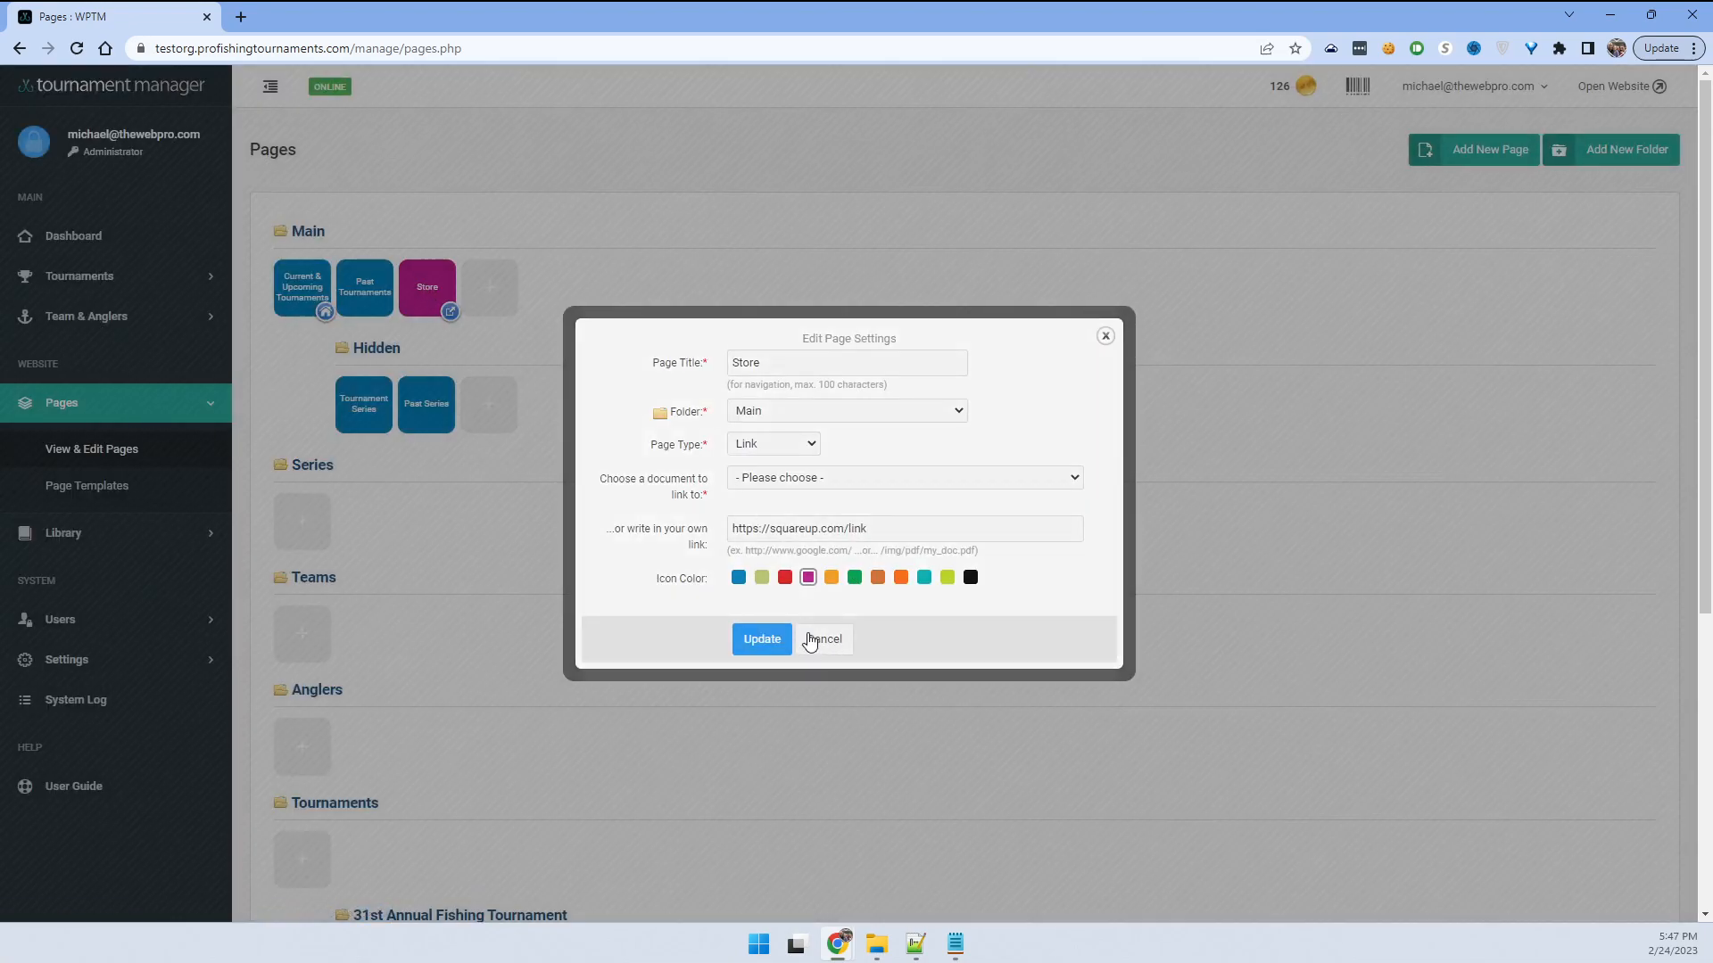
{"action": "left_click", "coordinate": [819, 640]}
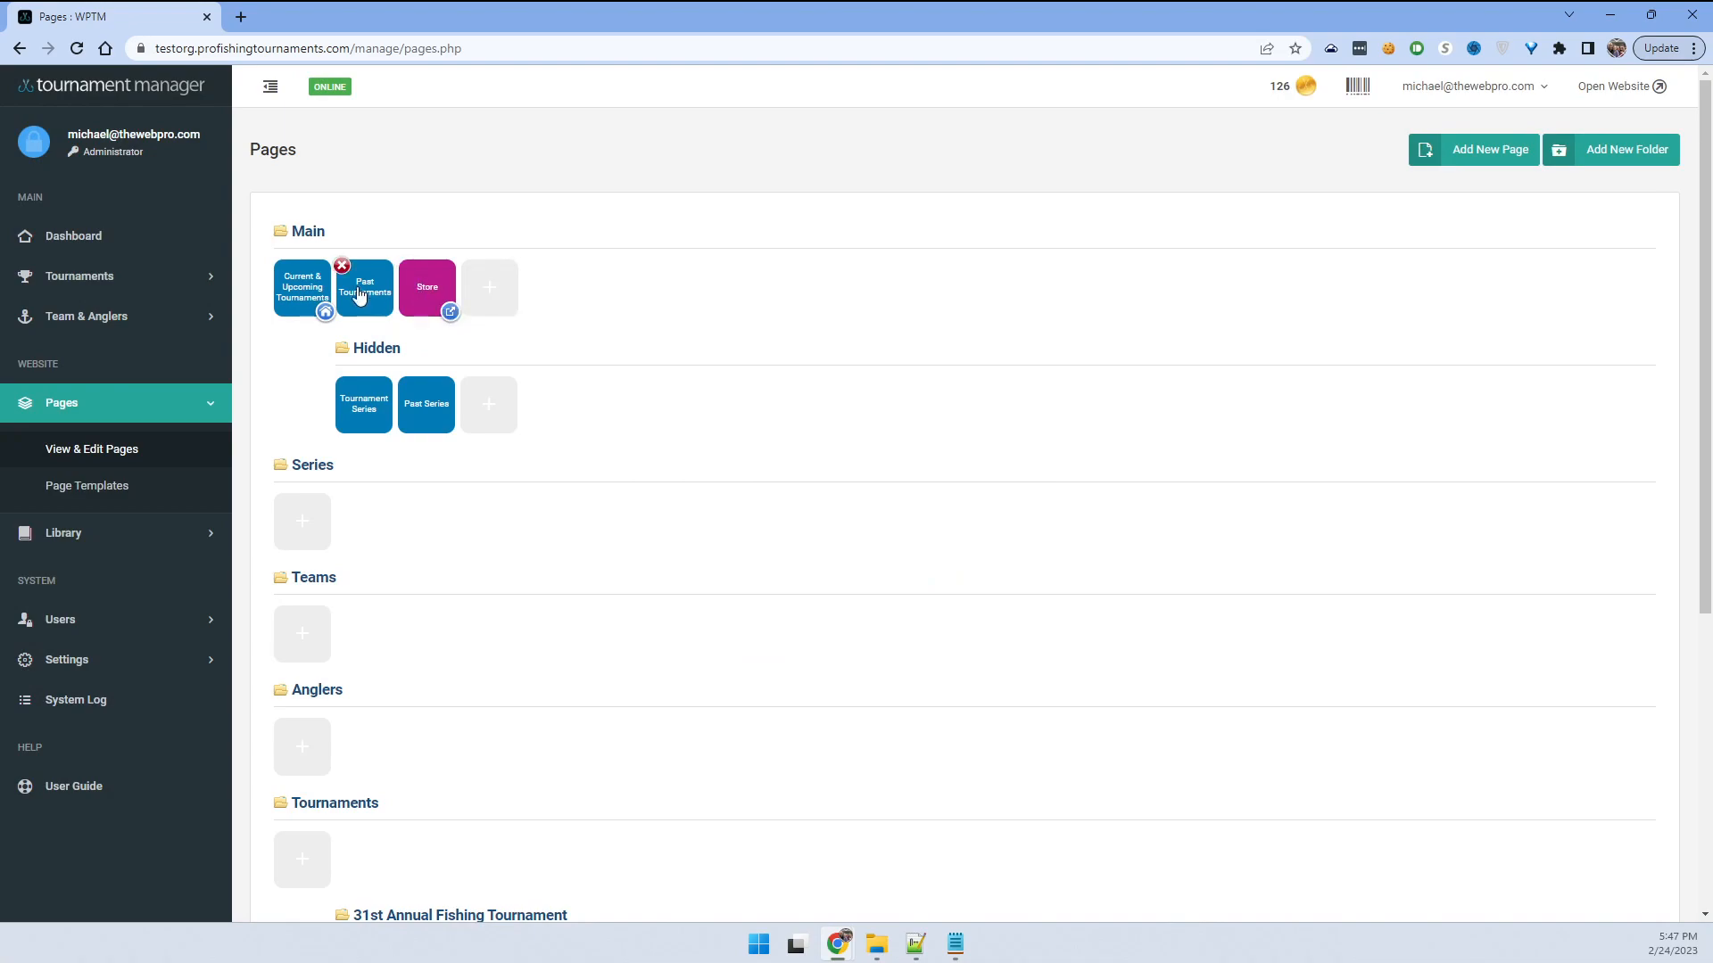
{"action": "mouse_move", "coordinate": [432, 305]}
{"action": "left_mouse_down"}
{"action": "mouse_move", "coordinate": [303, 294]}
{"action": "mouse_move", "coordinate": [443, 306]}
{"action": "left_mouse_up"}
- On the Current & Upcoming Tournaments page, set the Tournament List to 2 columns showing Tournament Name, Logo, & Links, and save the changes
{"action": "left_click", "coordinate": [308, 294]}
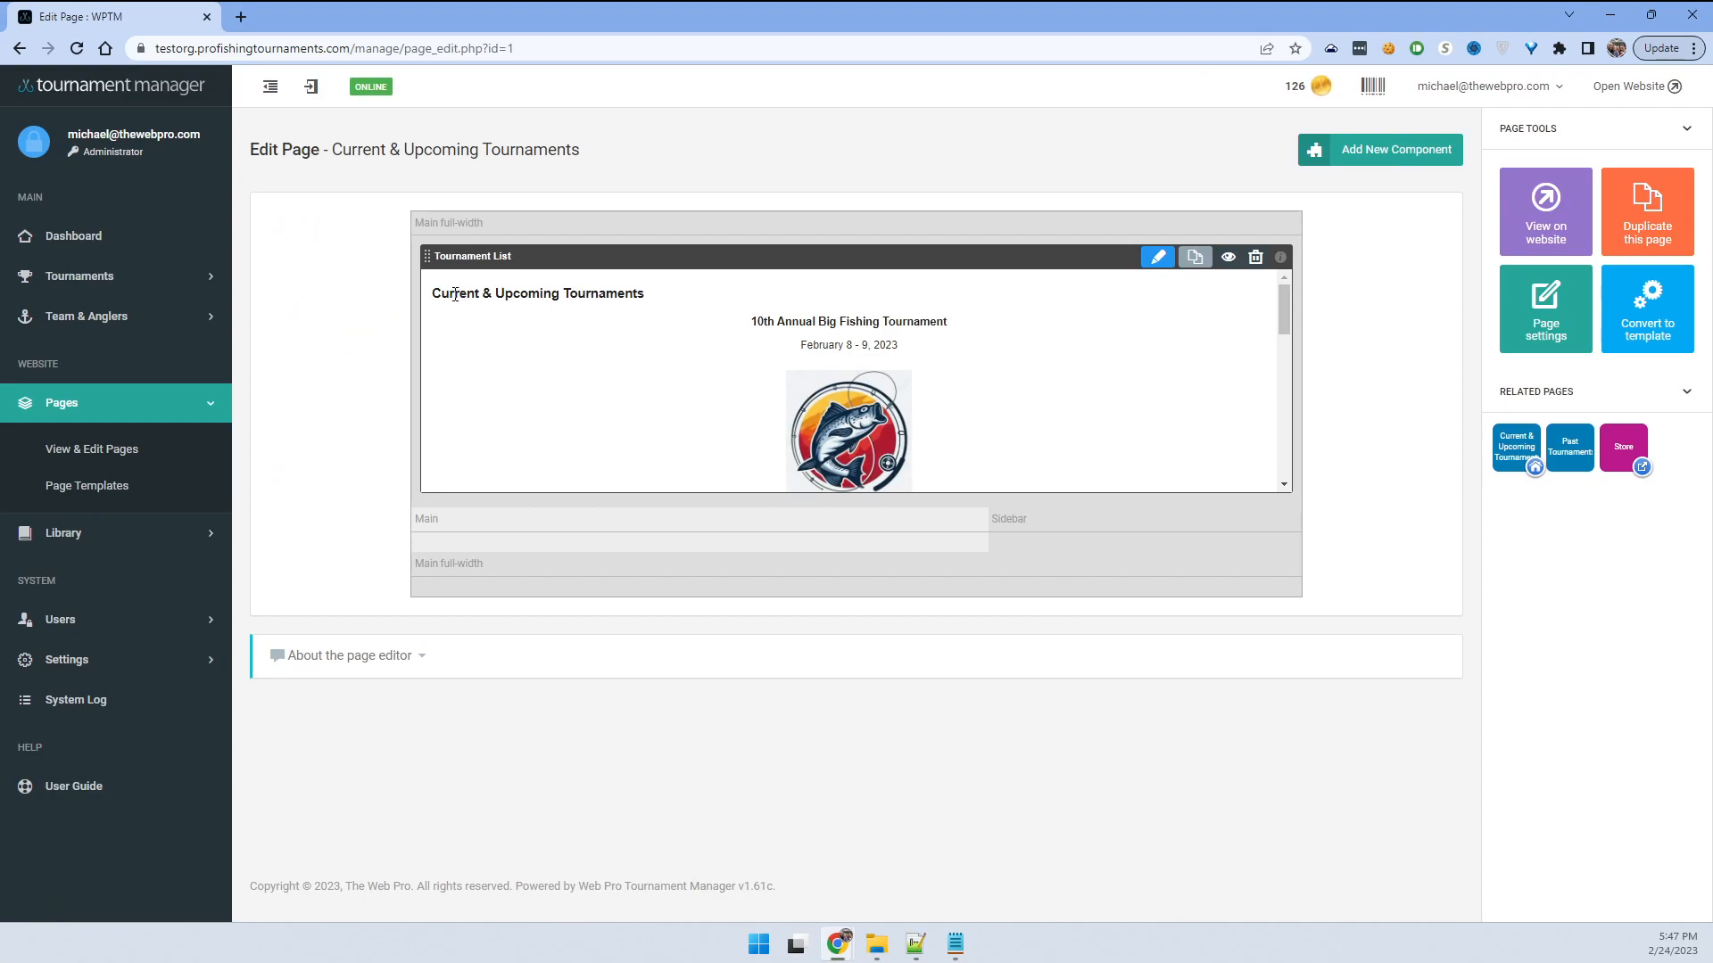
{"action": "left_click_drag", "start_coordinate": [466, 294], "coordinate": [587, 295]}
{"action": "left_click", "coordinate": [639, 332]}
{"action": "left_click", "coordinate": [1157, 259]}
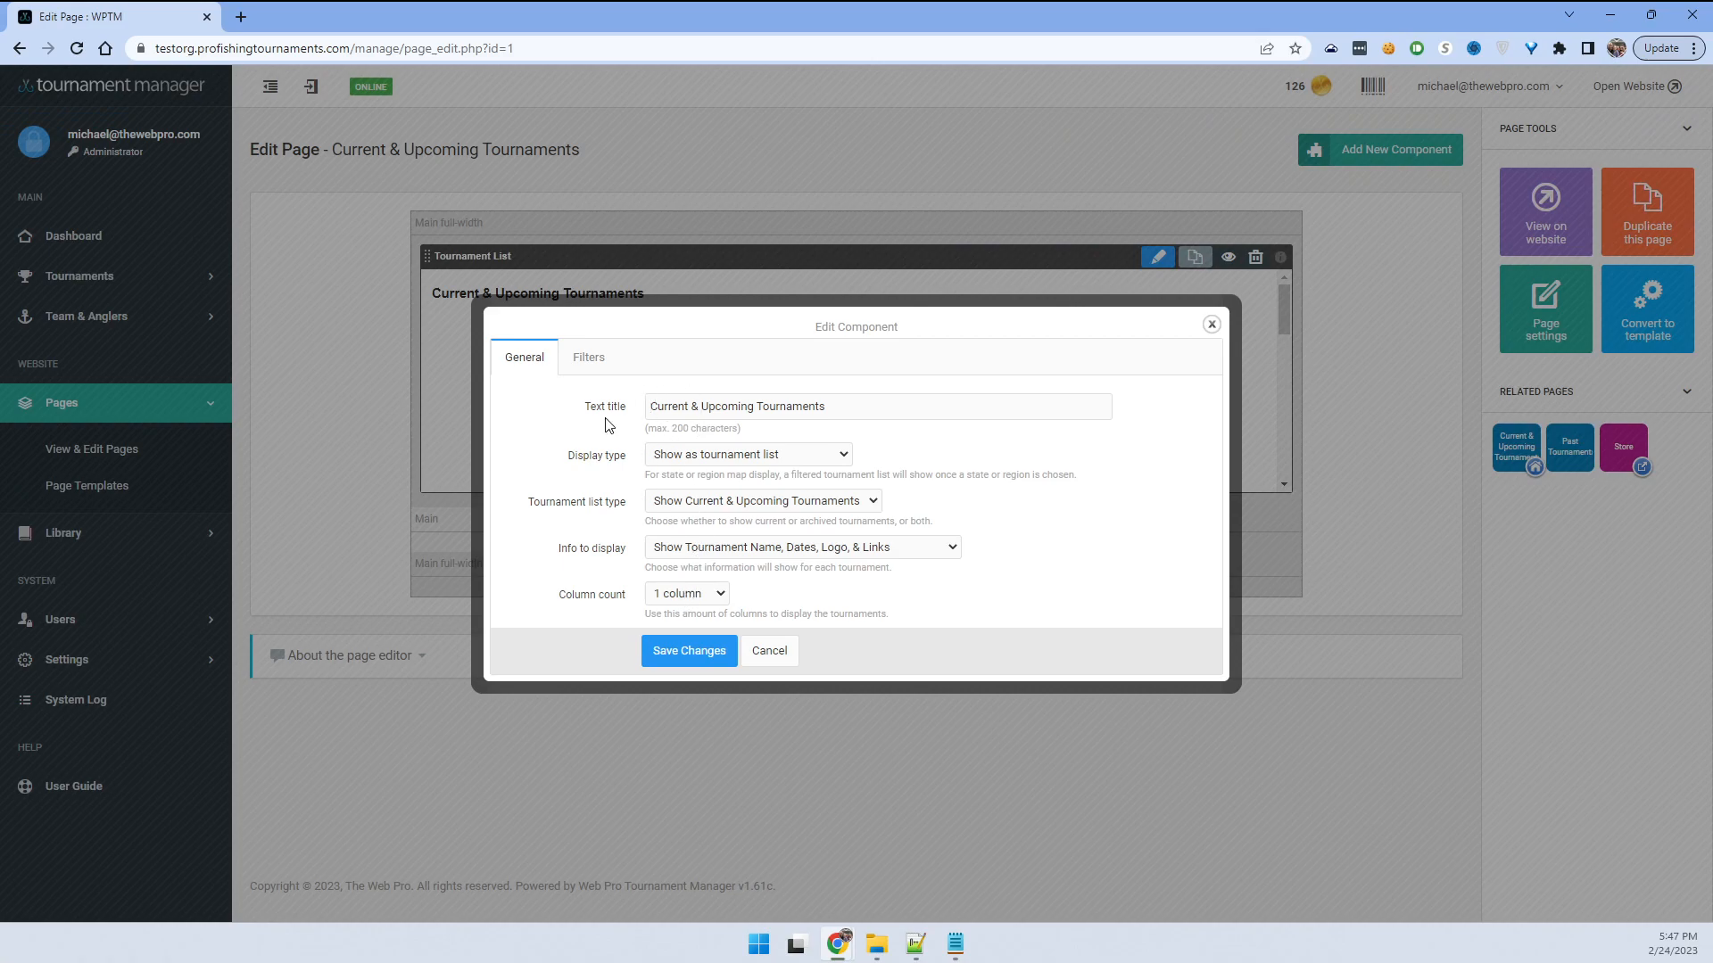
{"action": "left_click", "coordinate": [666, 599]}
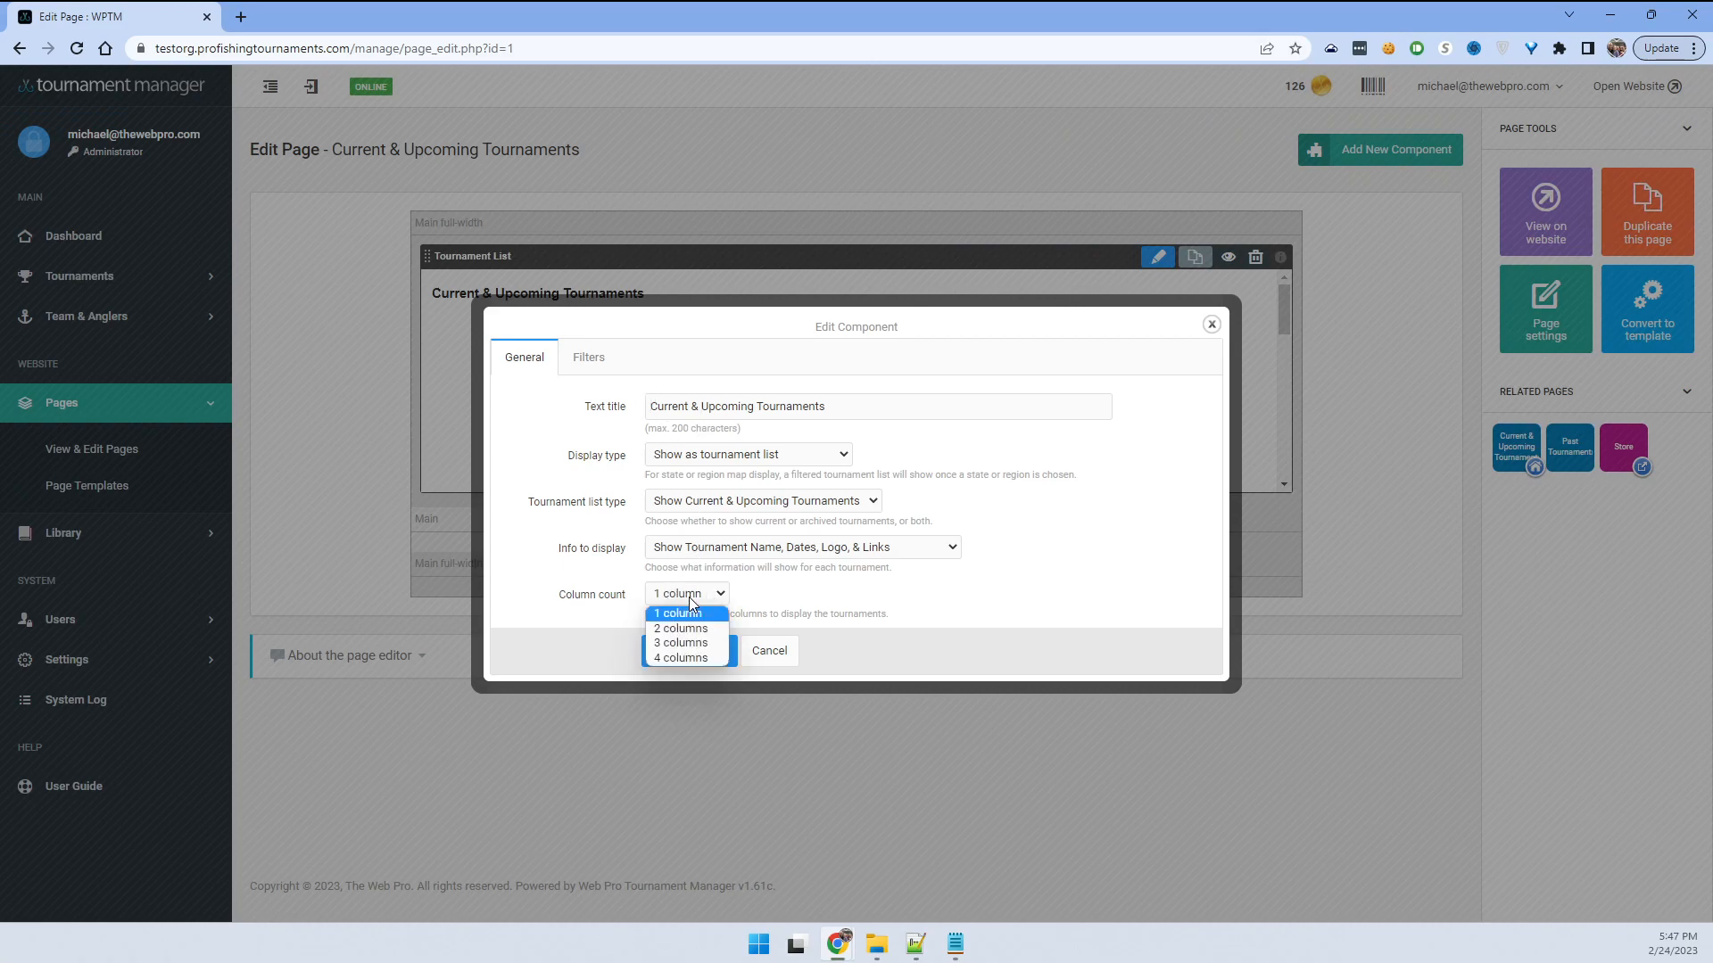
{"action": "left_click", "coordinate": [685, 629]}
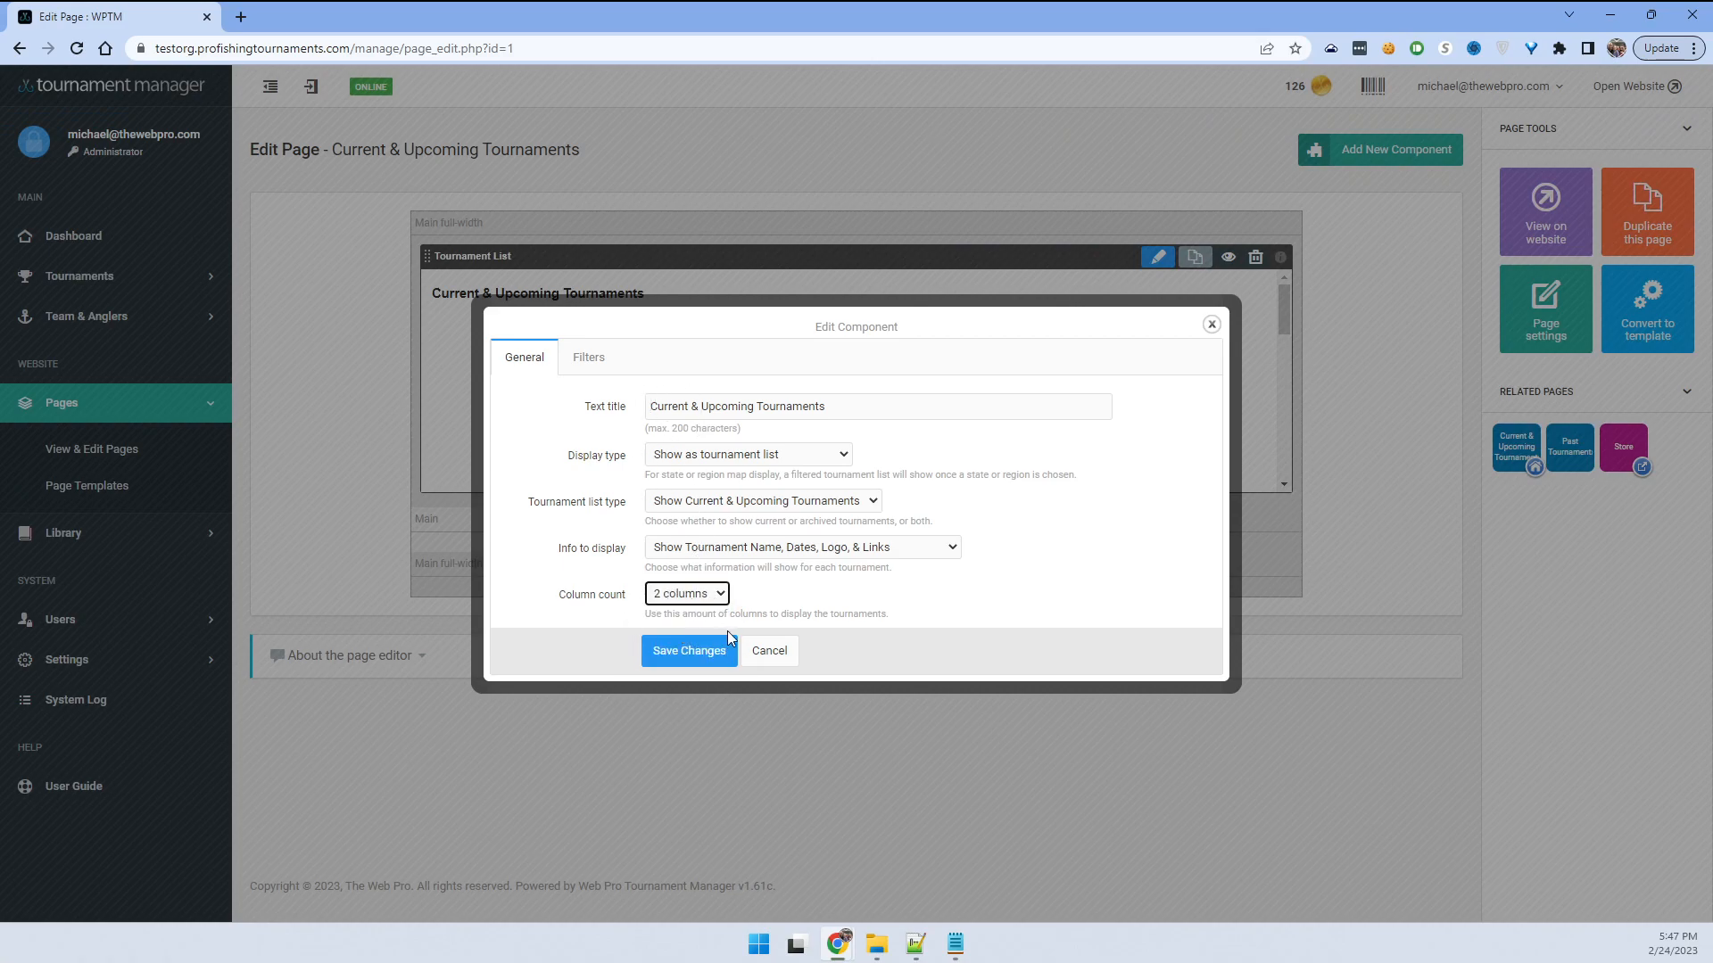
{"action": "left_click", "coordinate": [821, 555]}
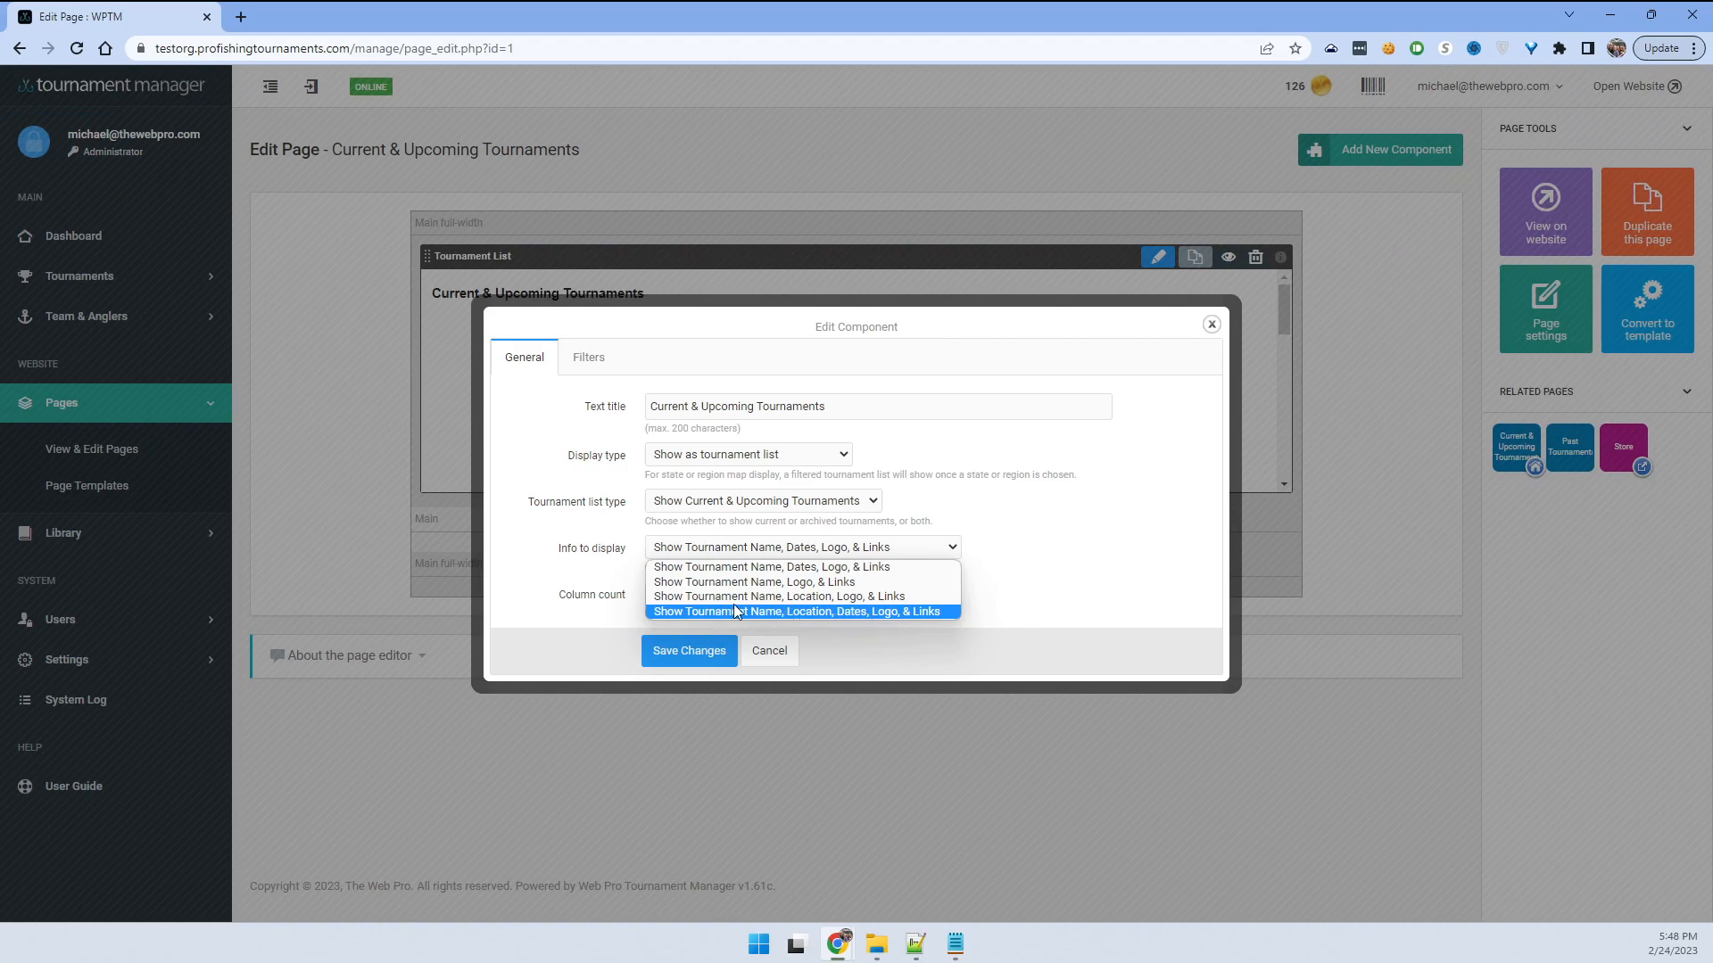
{"action": "left_click", "coordinate": [797, 582]}
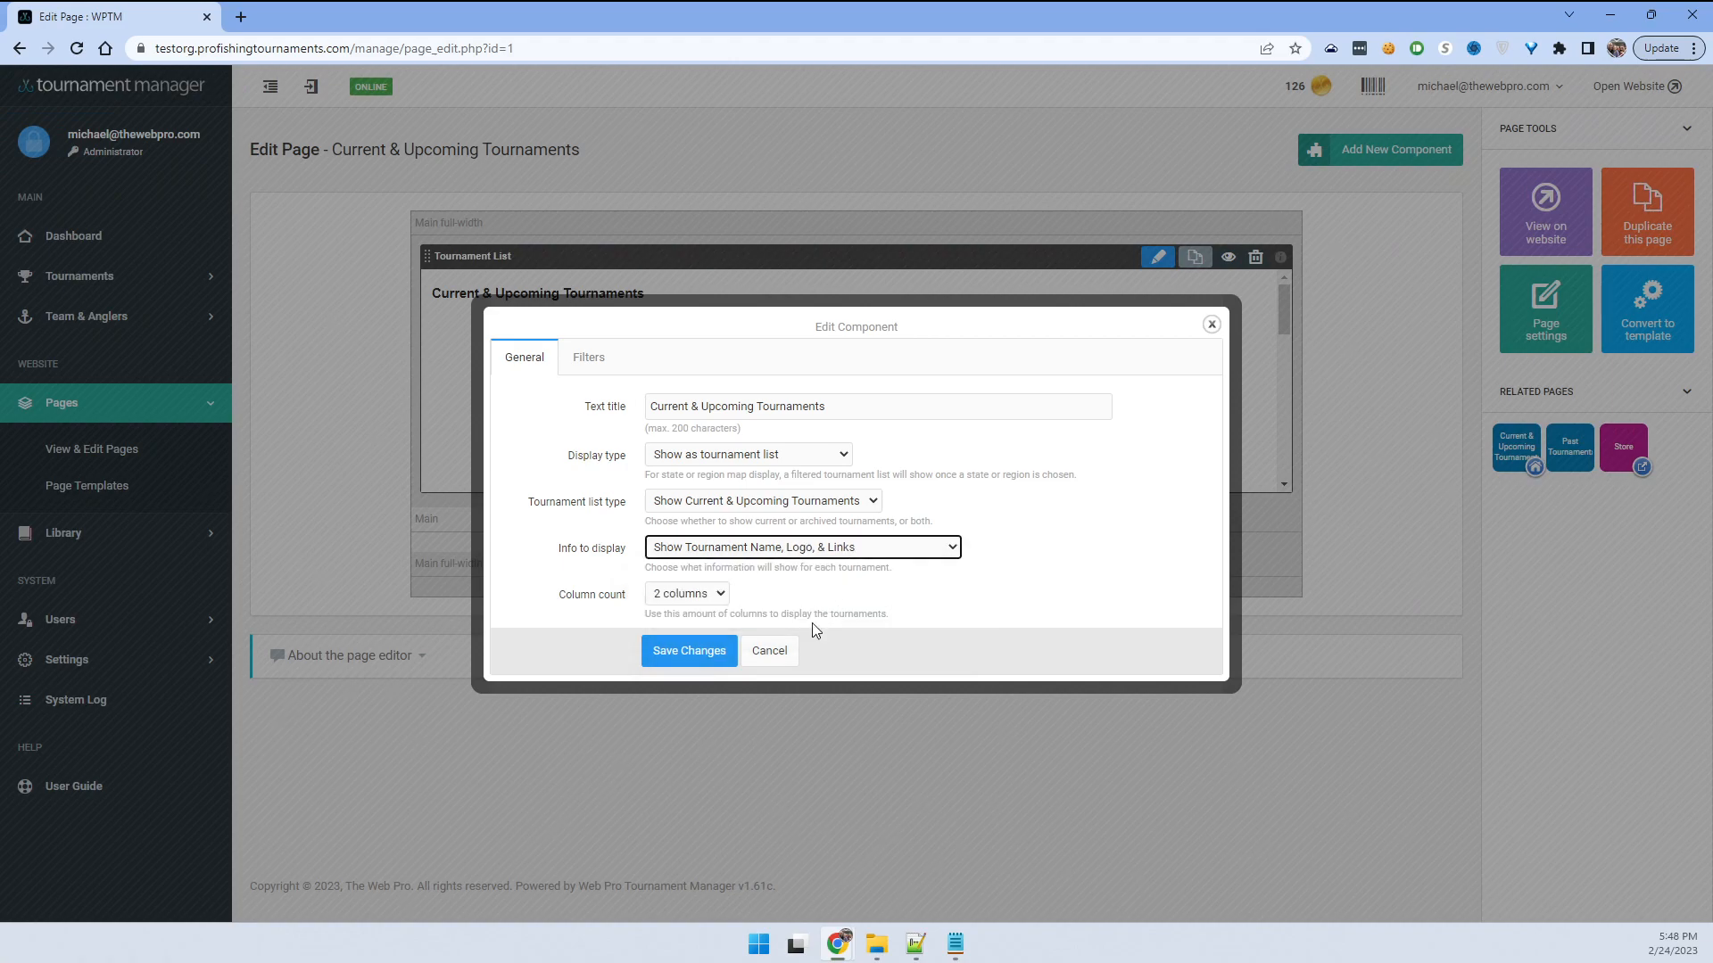
{"action": "left_click", "coordinate": [693, 652]}
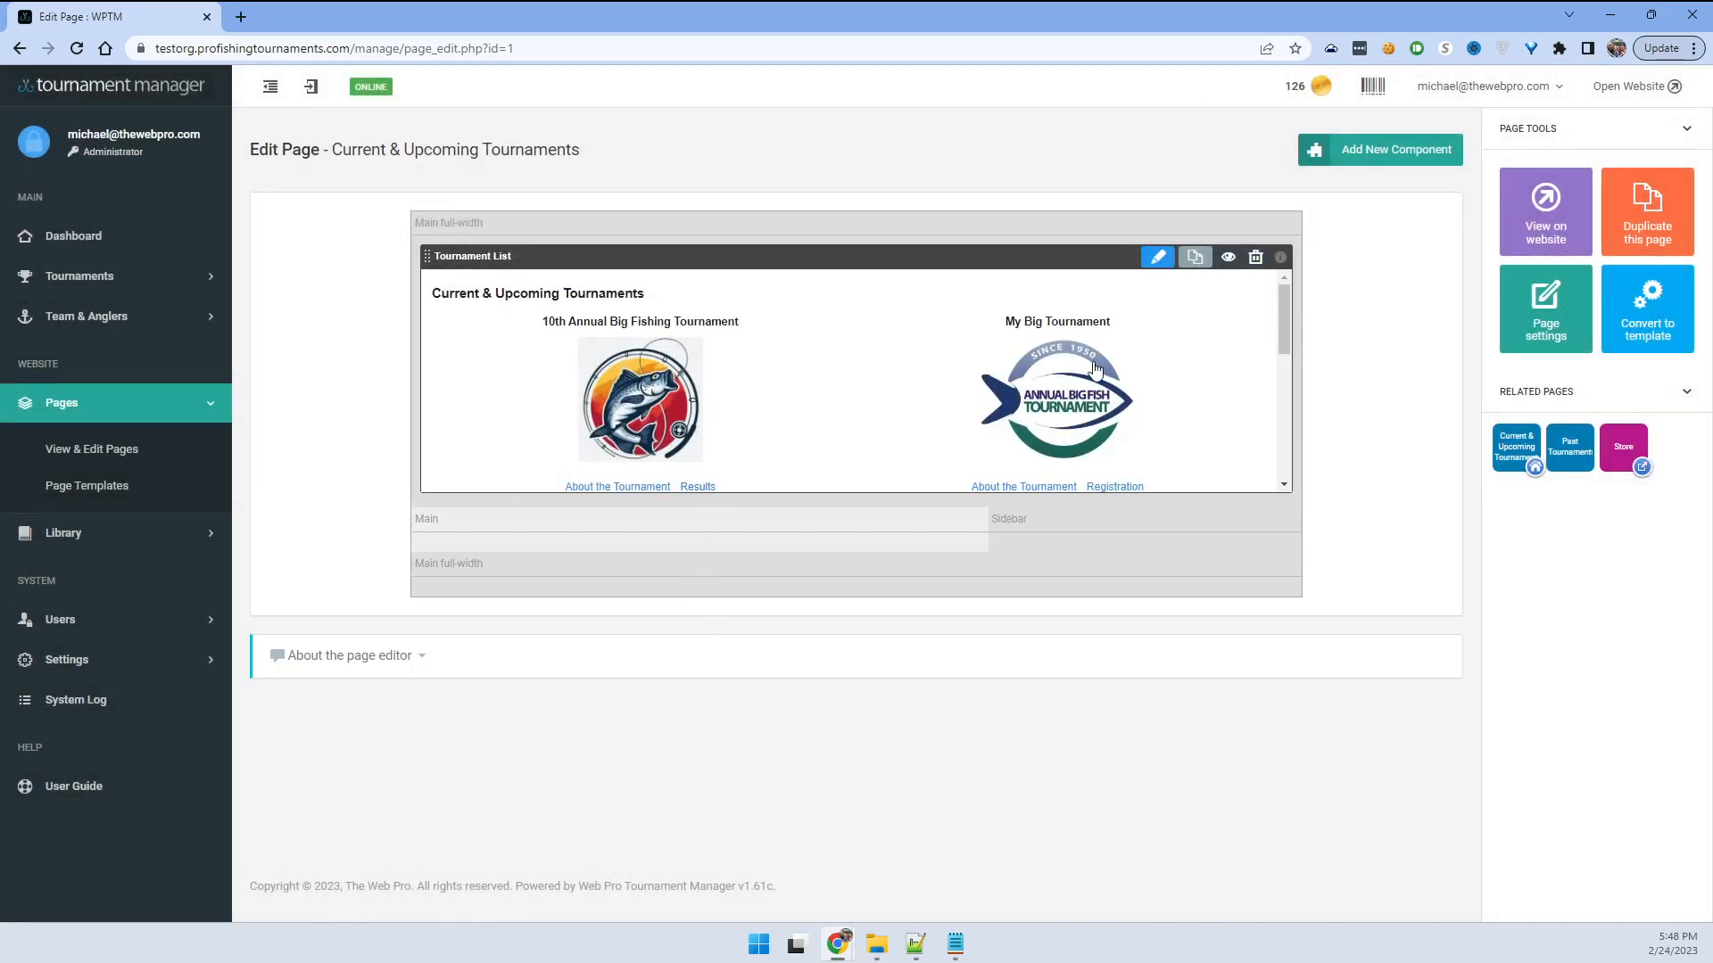
- View the Current & Upcoming Tournaments page on the public website, close it and return to the list of pages
{"action": "left_click", "coordinate": [1545, 214]}
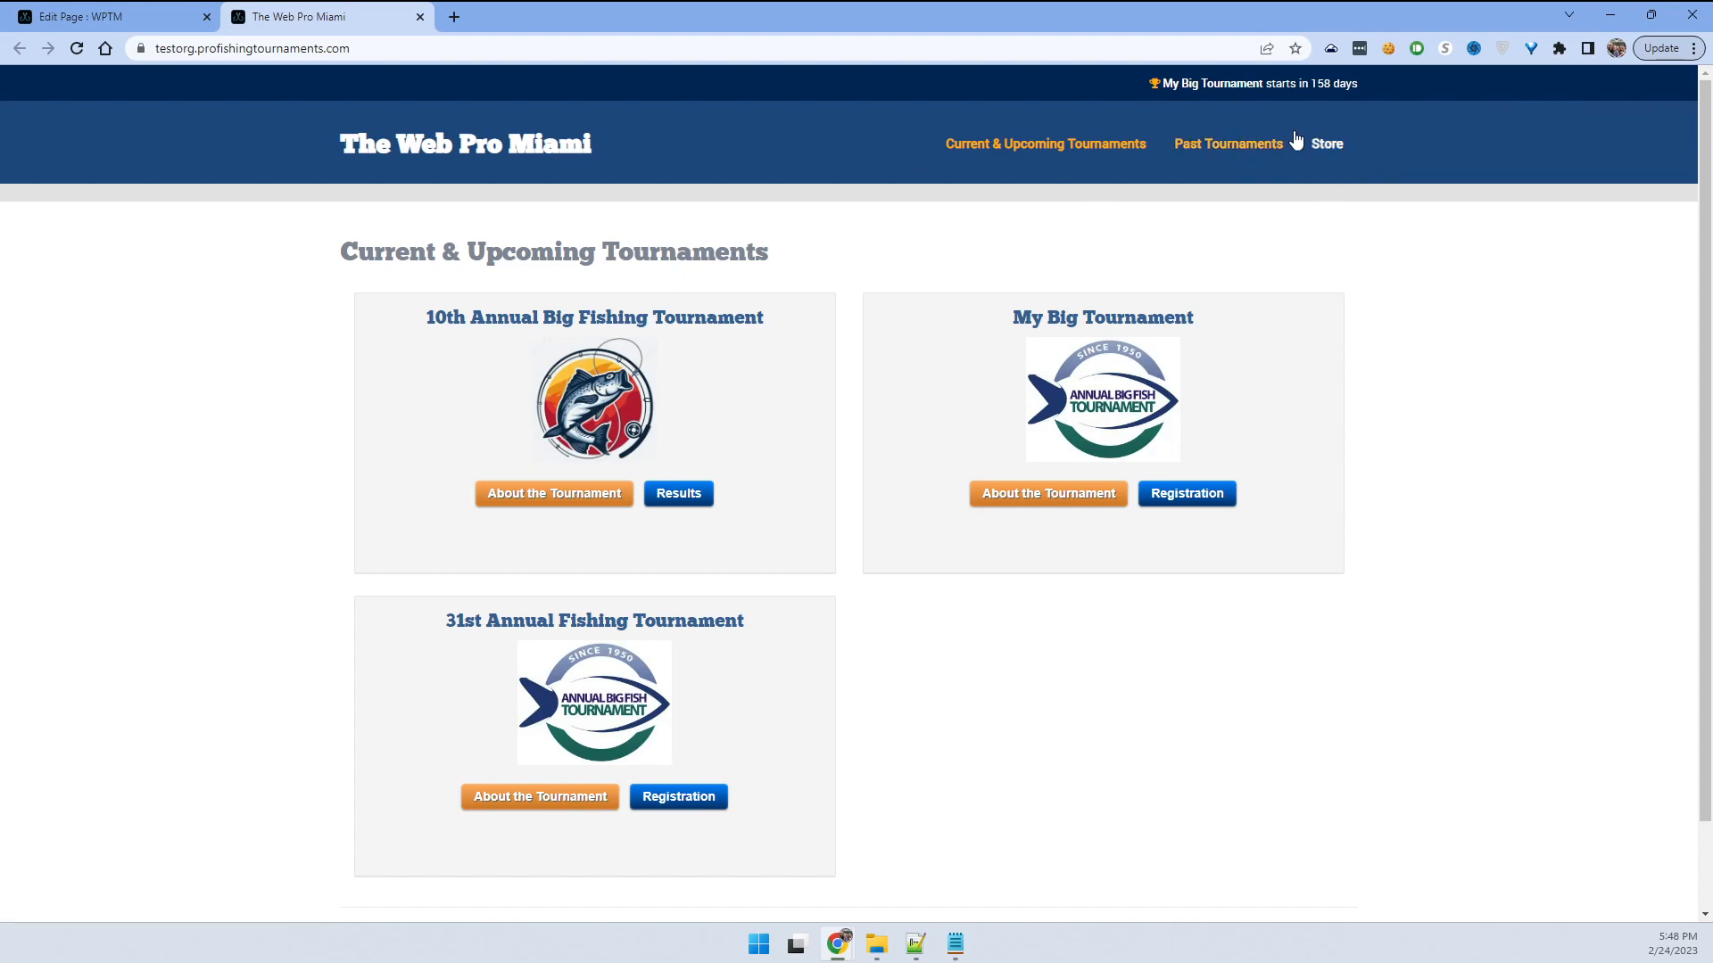
{"action": "left_click", "coordinate": [421, 18]}
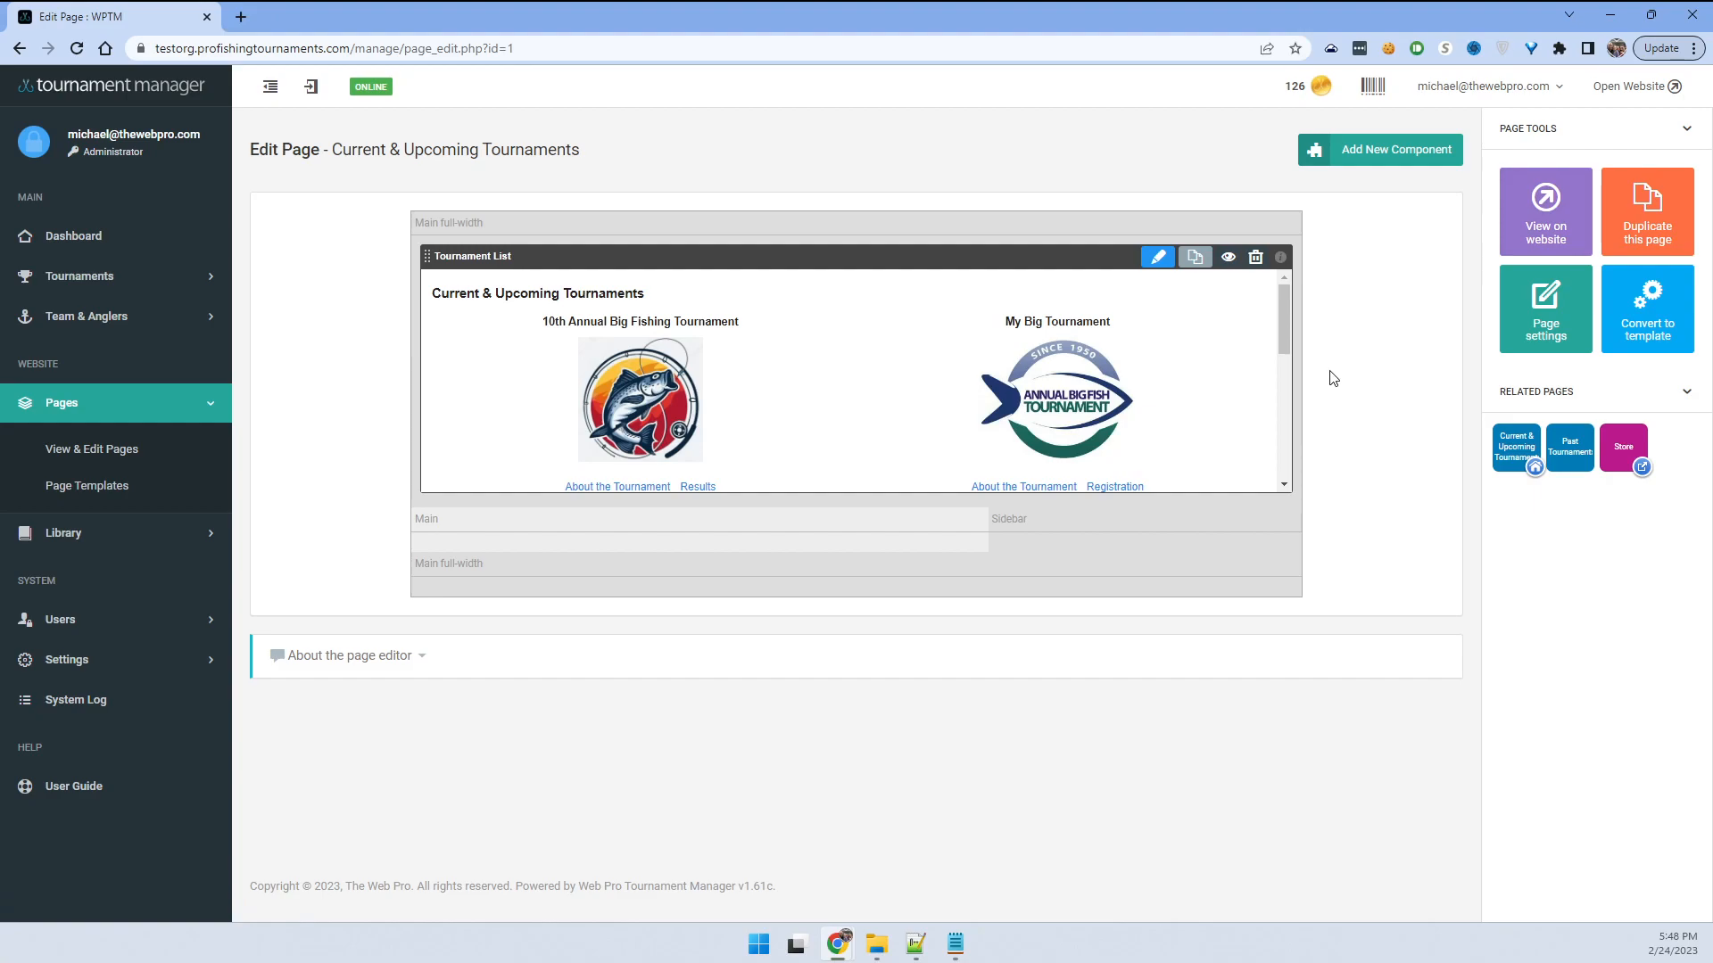
{"action": "left_click", "coordinate": [85, 455]}
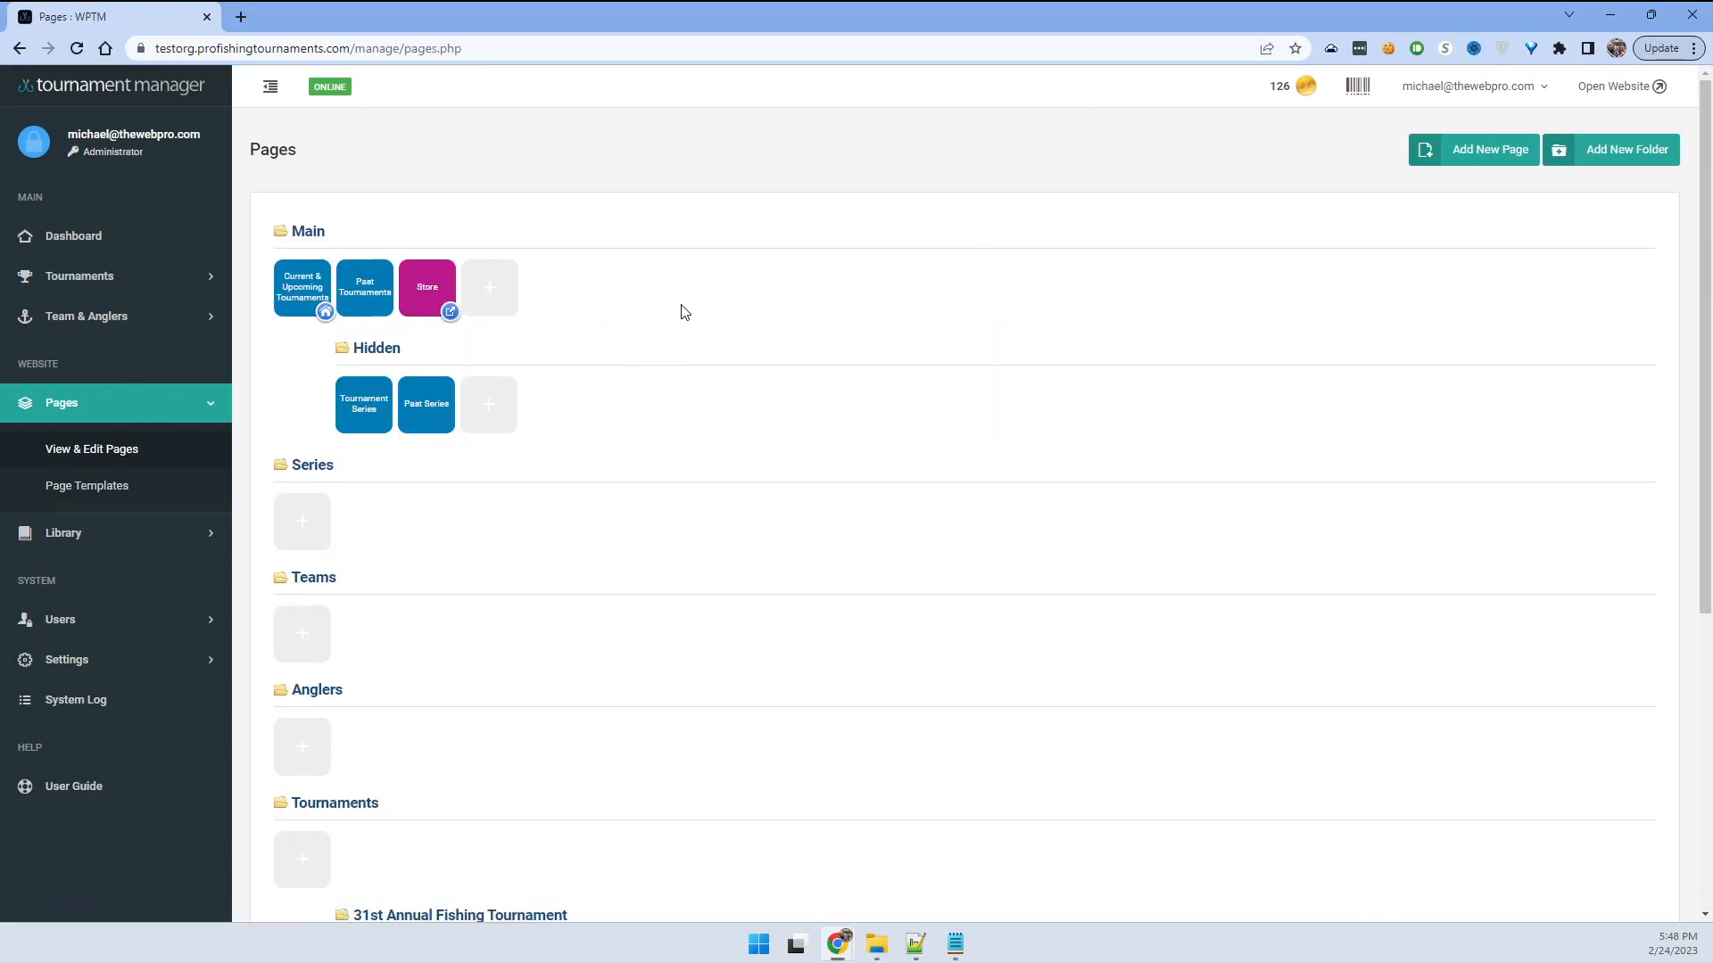
- Open the setup of the 31st Annual Fishing Tournament from the list of managed tournaments
{"action": "left_click", "coordinate": [114, 280]}
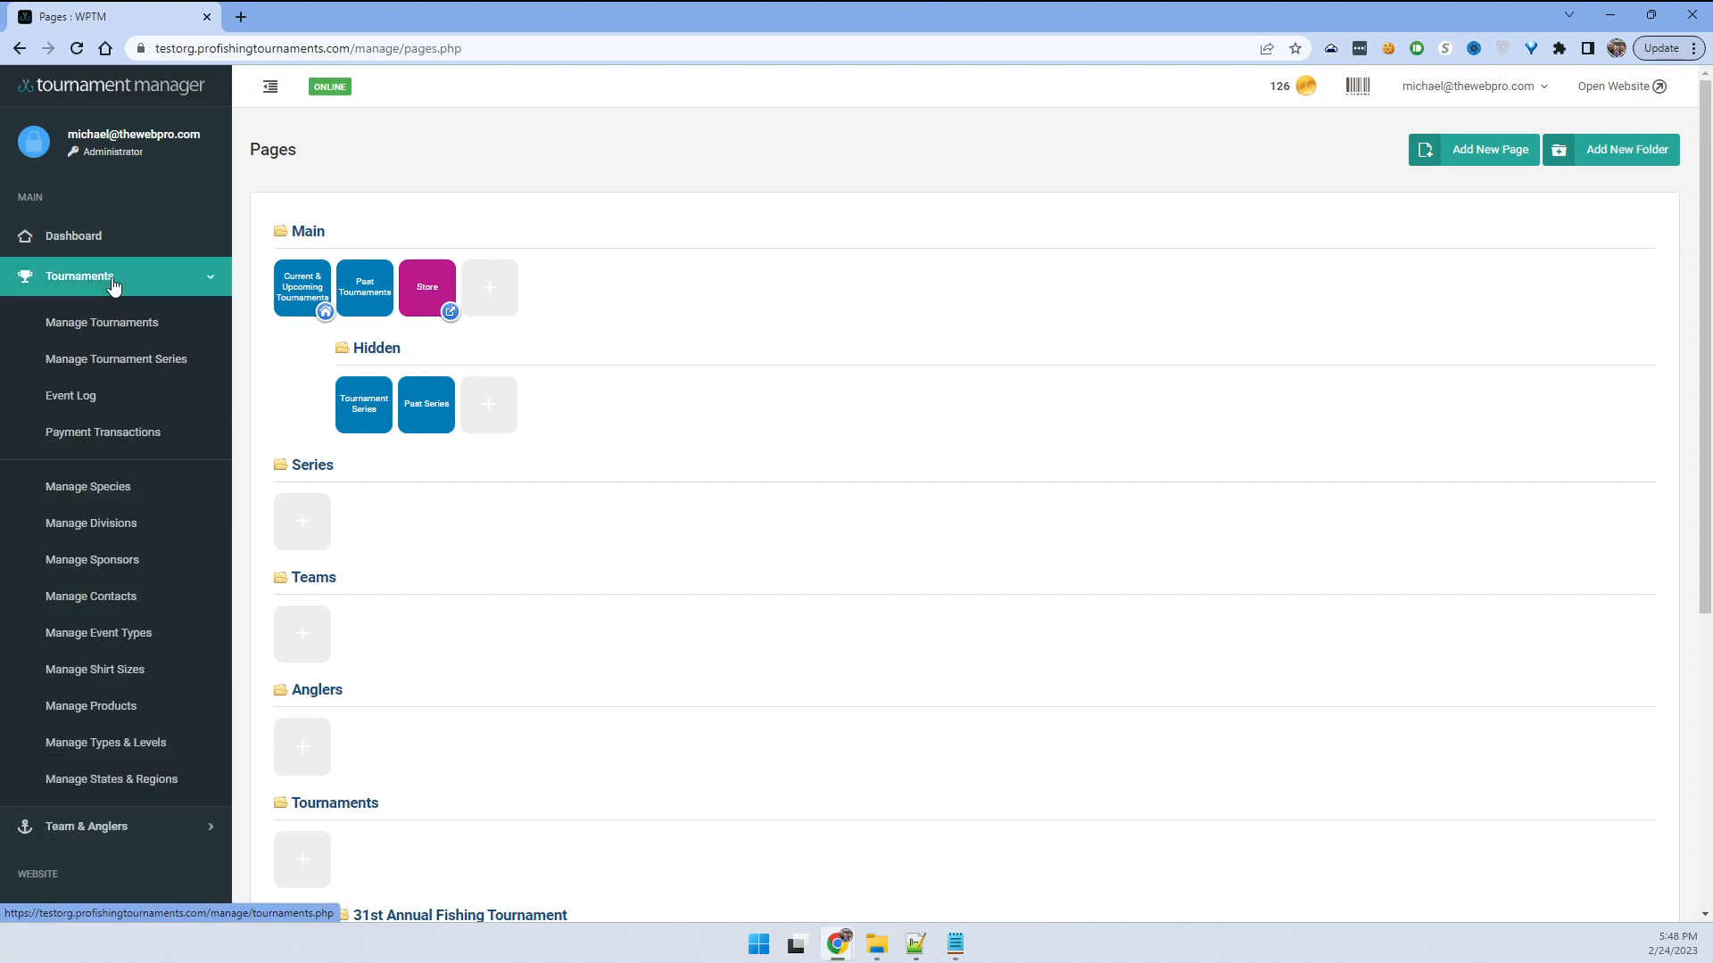
{"action": "left_click", "coordinate": [105, 329]}
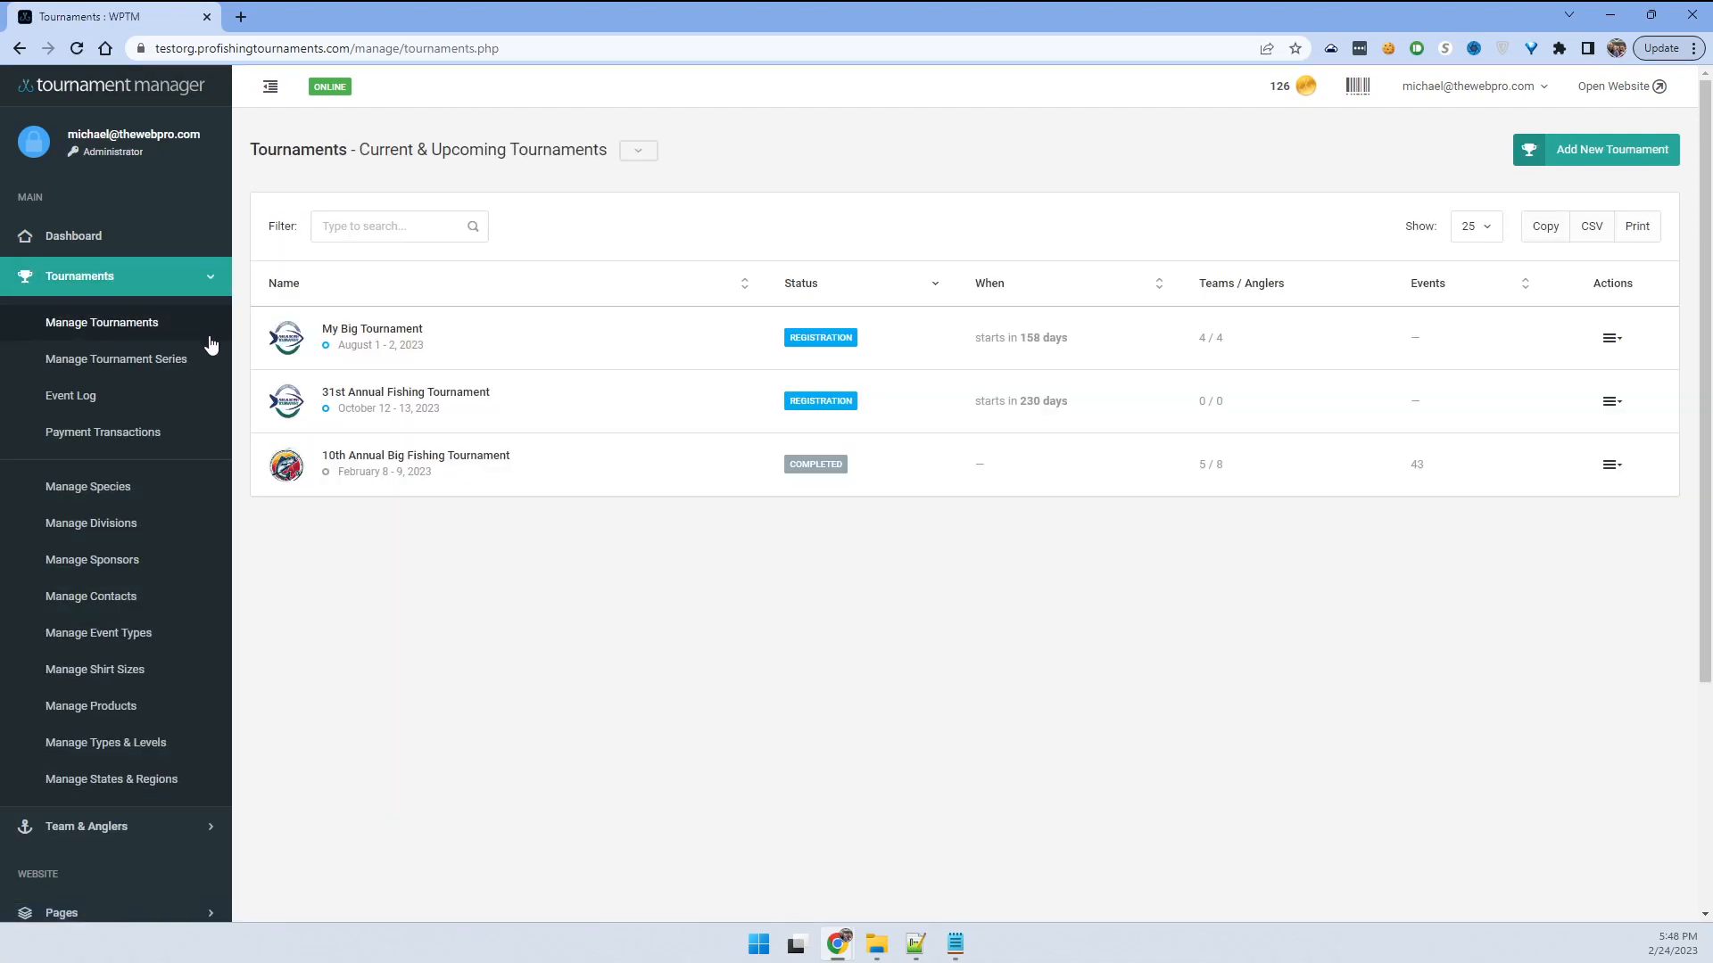
{"action": "left_click", "coordinate": [373, 393]}
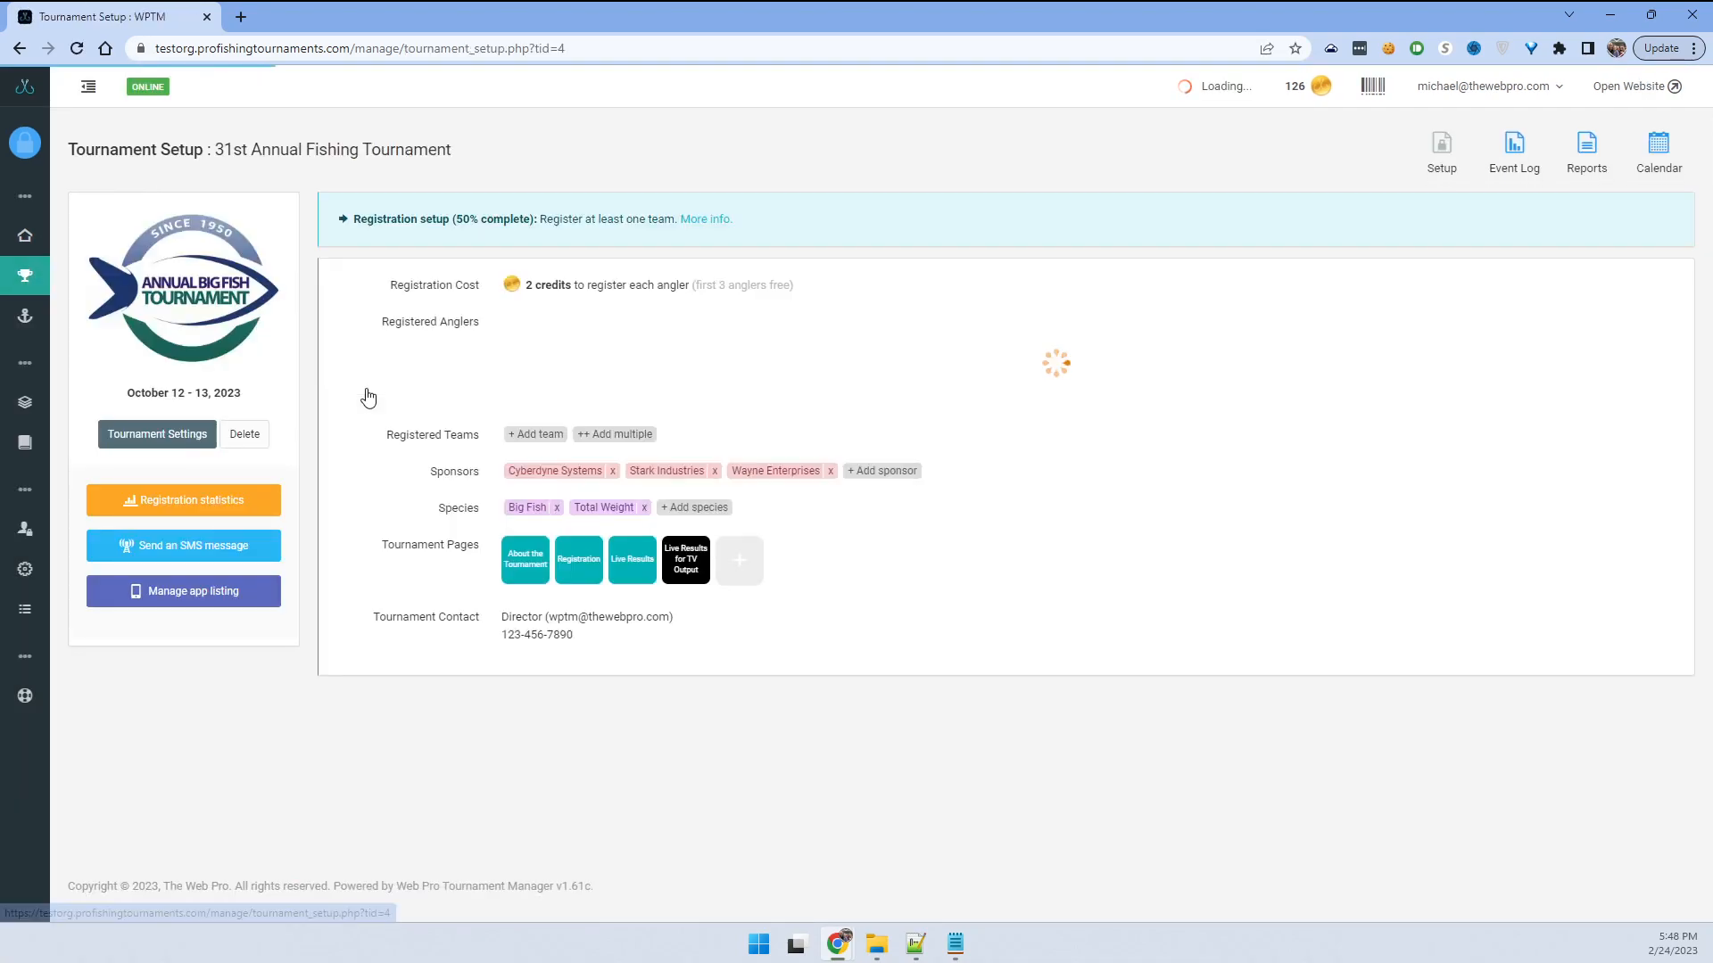